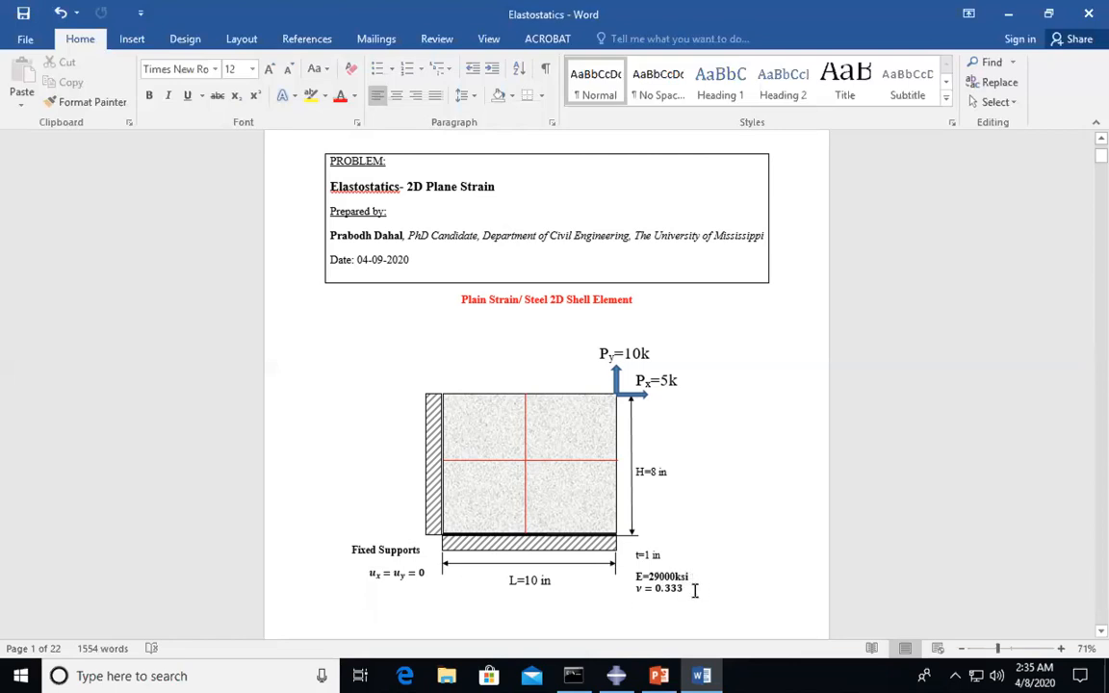
- Create a 2D planar deformable shell part named Wall and open its sketcher
click(676, 597)
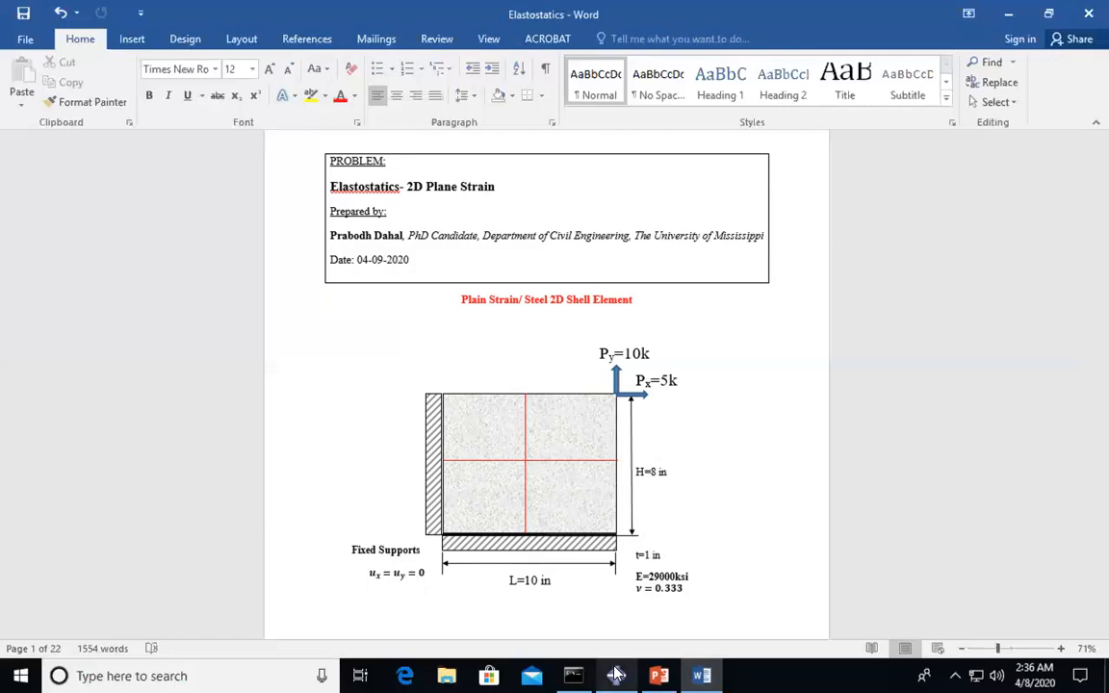
mouse_move(617, 676)
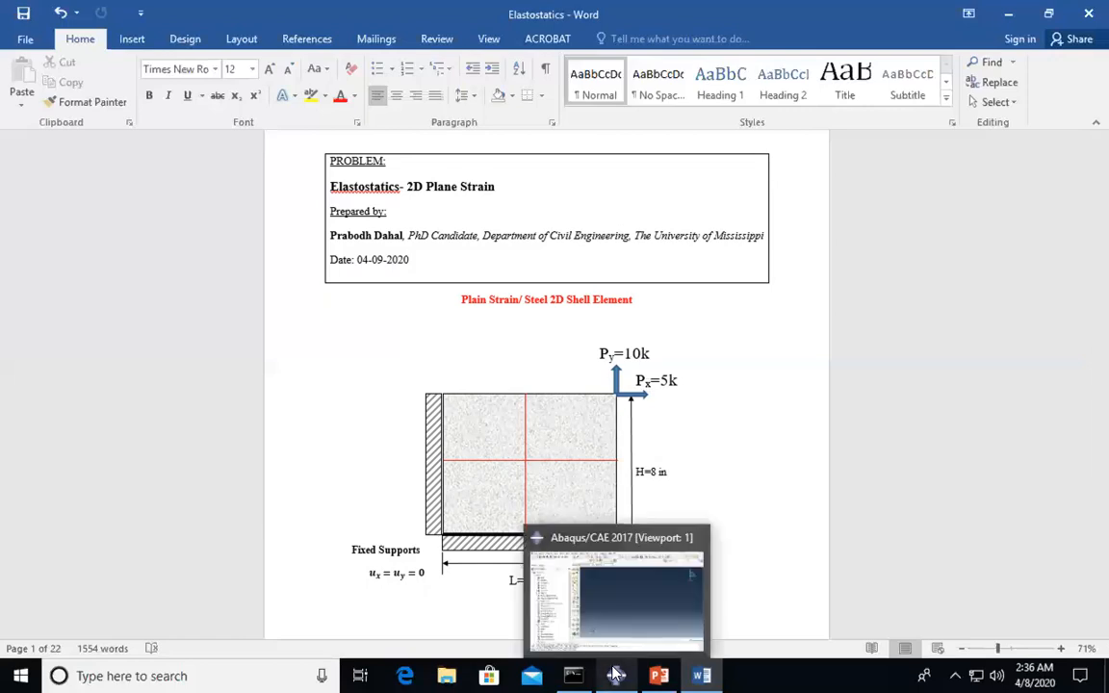
click(551, 605)
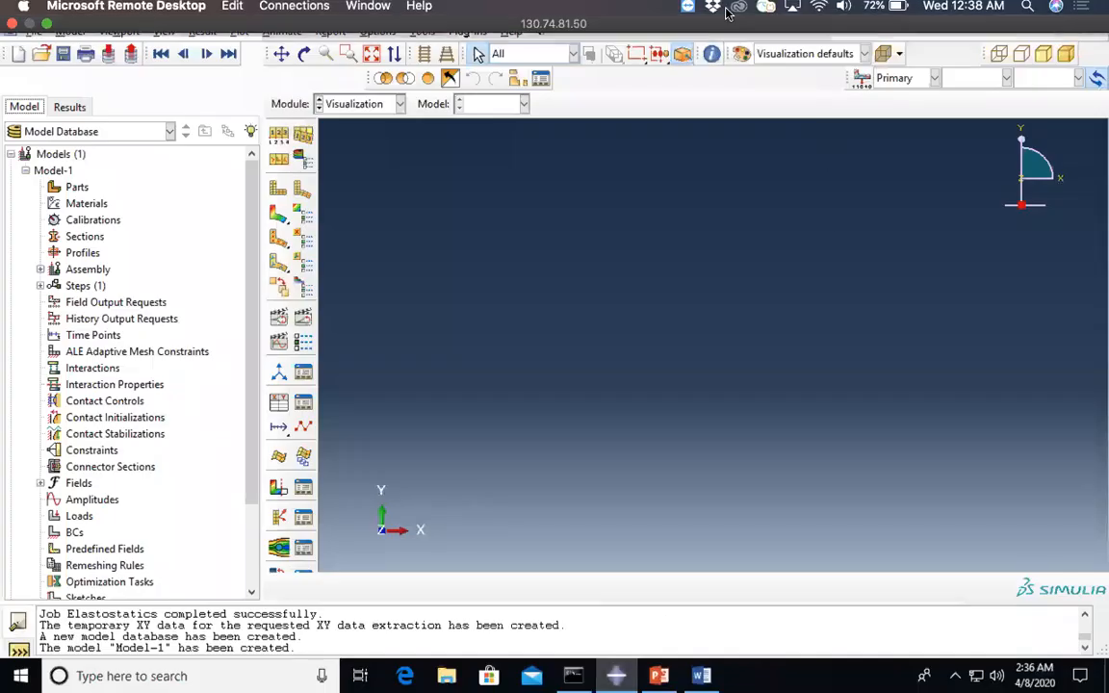
double_click(76, 188)
text(Wall)
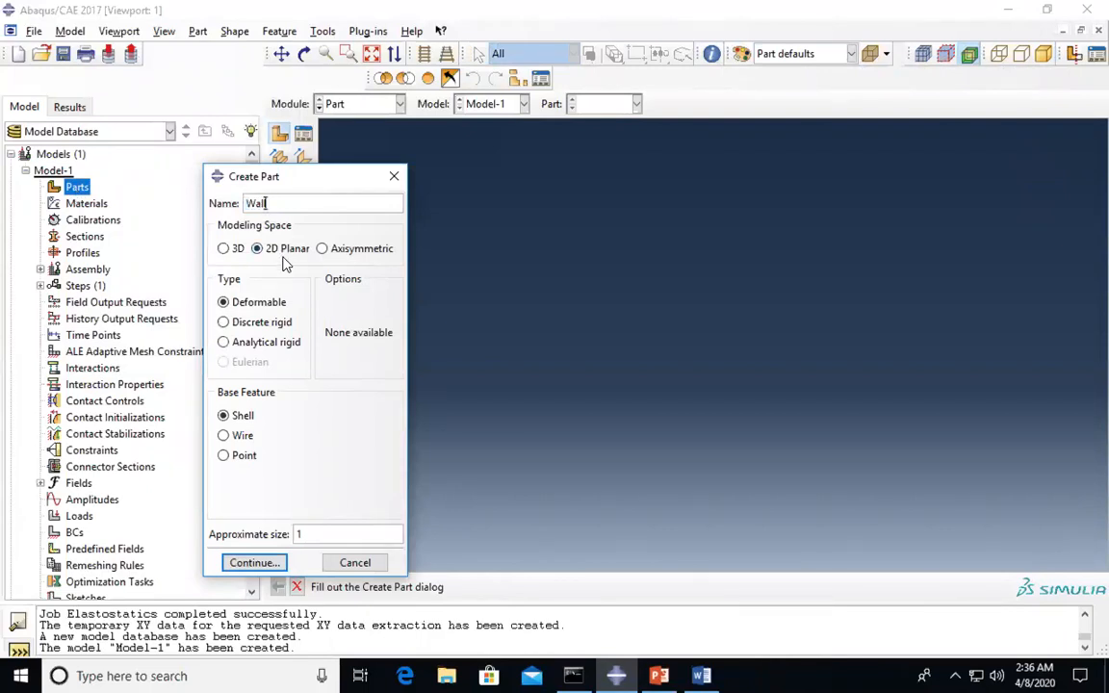
click(274, 563)
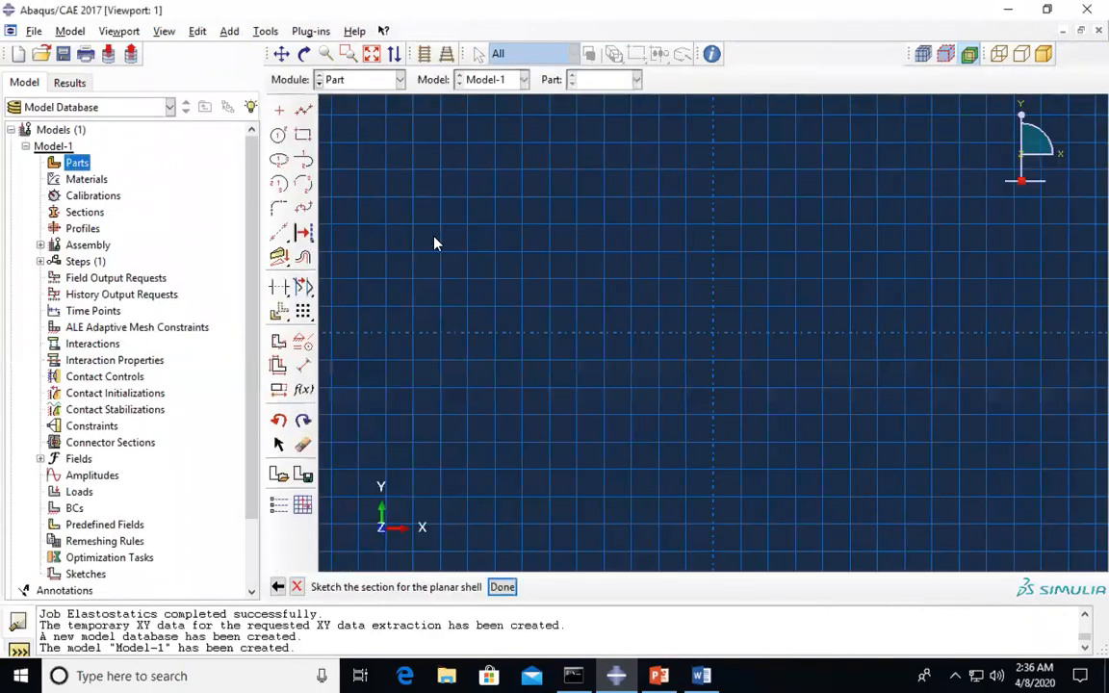
- Draw the Wall outline as a rectangle from two opposite corners in the sketch grid
click(306, 141)
click(552, 257)
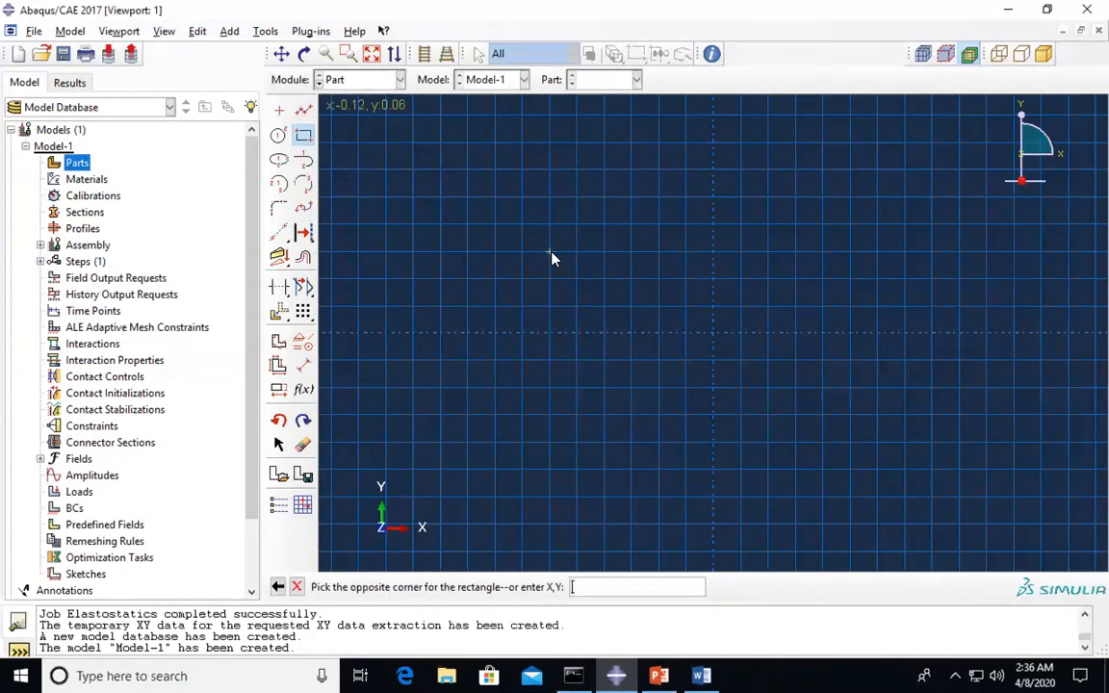
click(660, 335)
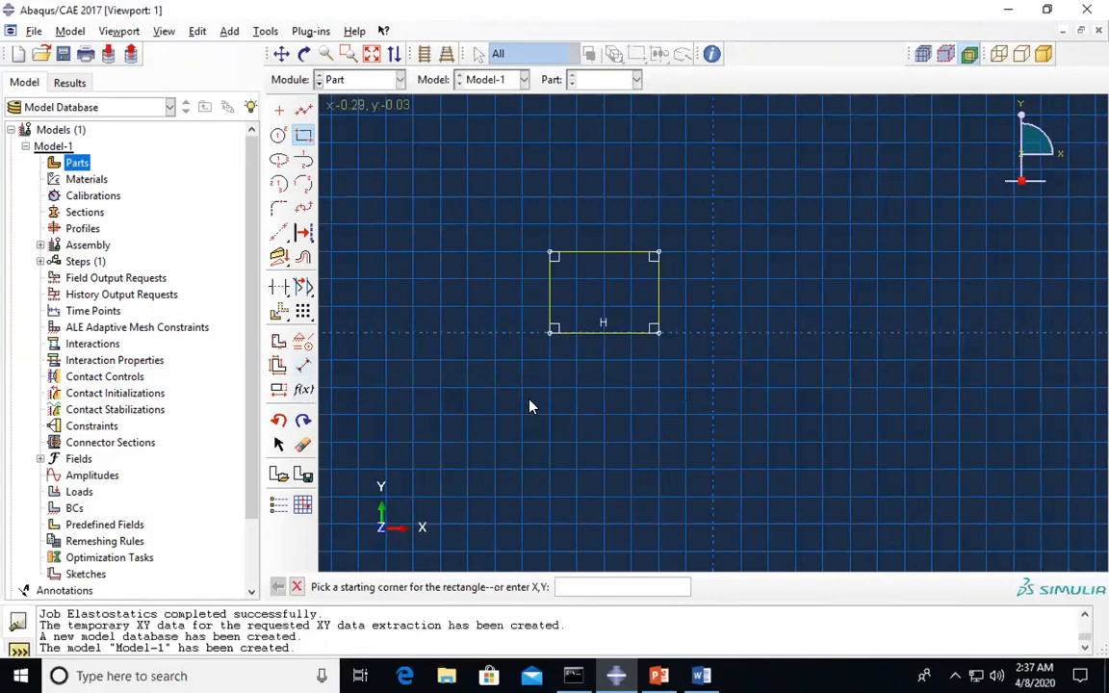
- Dimension the rectangle's bottom edge to a width of 10
click(305, 370)
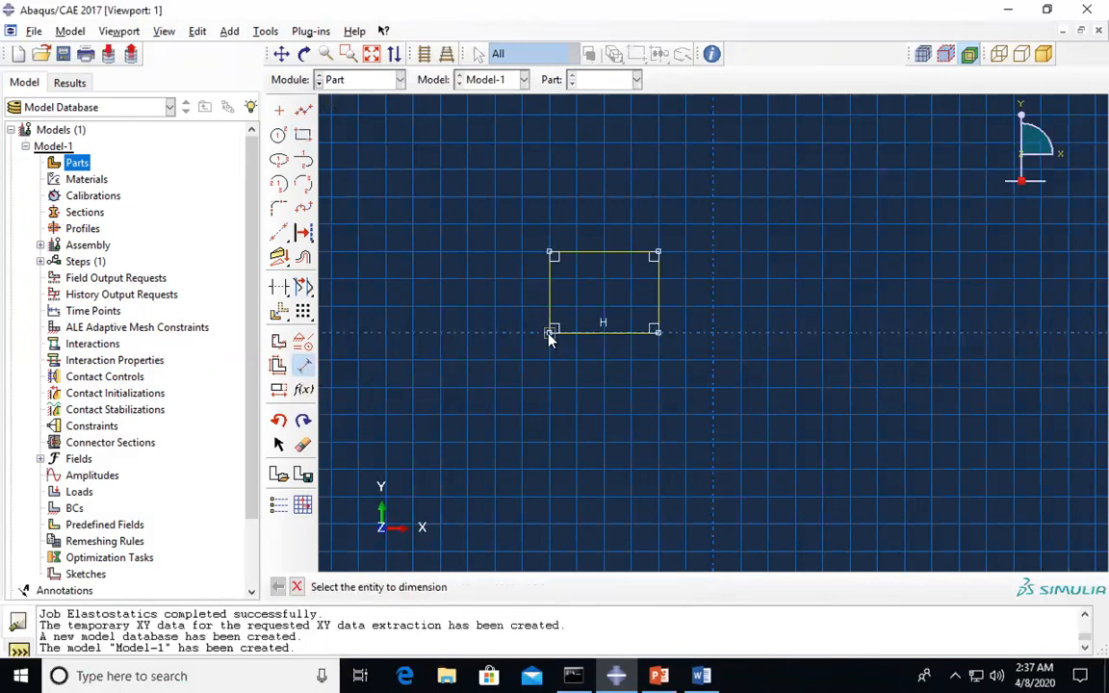
click(551, 334)
click(657, 332)
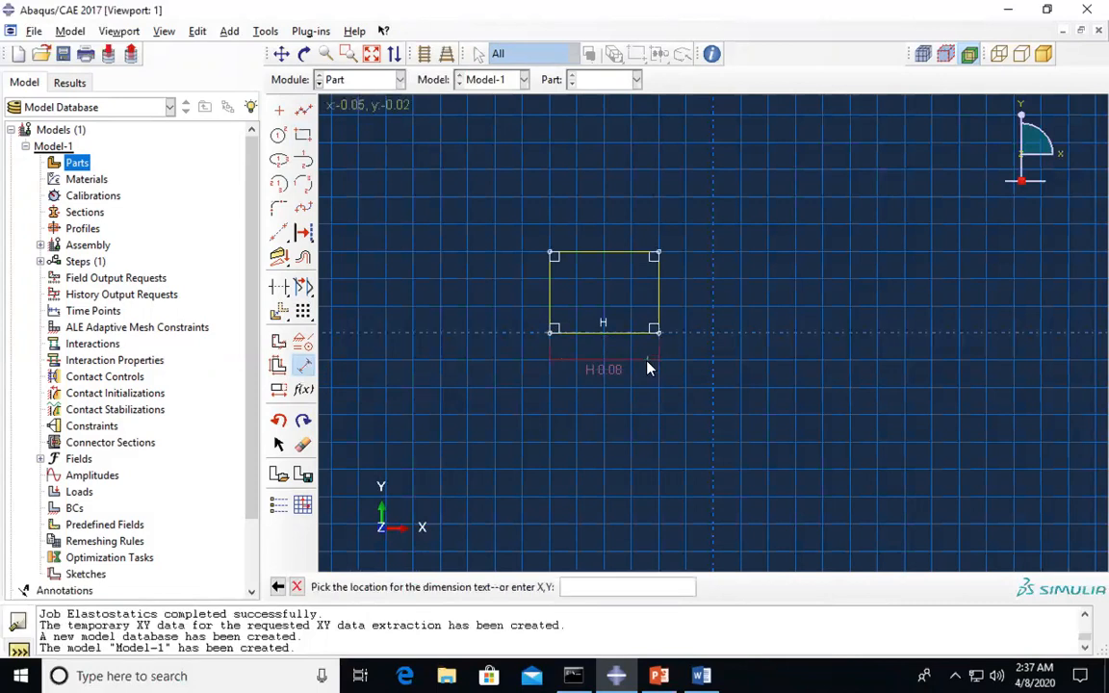
click(647, 367)
text(10)
key(Return)
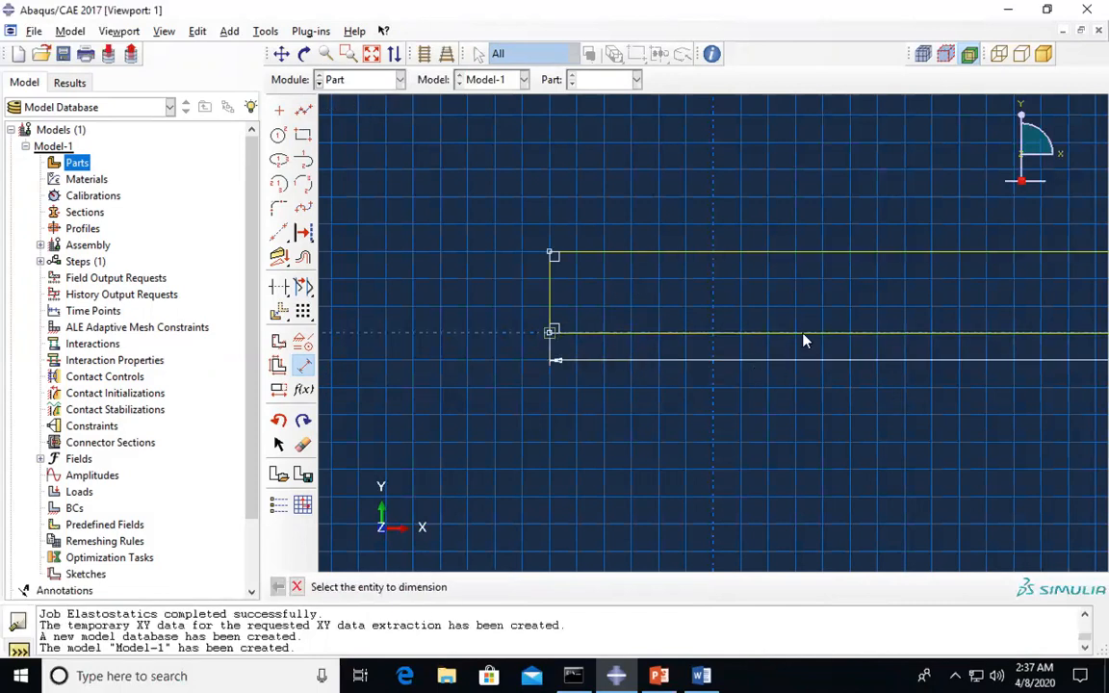
- Dimension the left edge to a height of 8 and finish the sketch as the Wall part
click(551, 255)
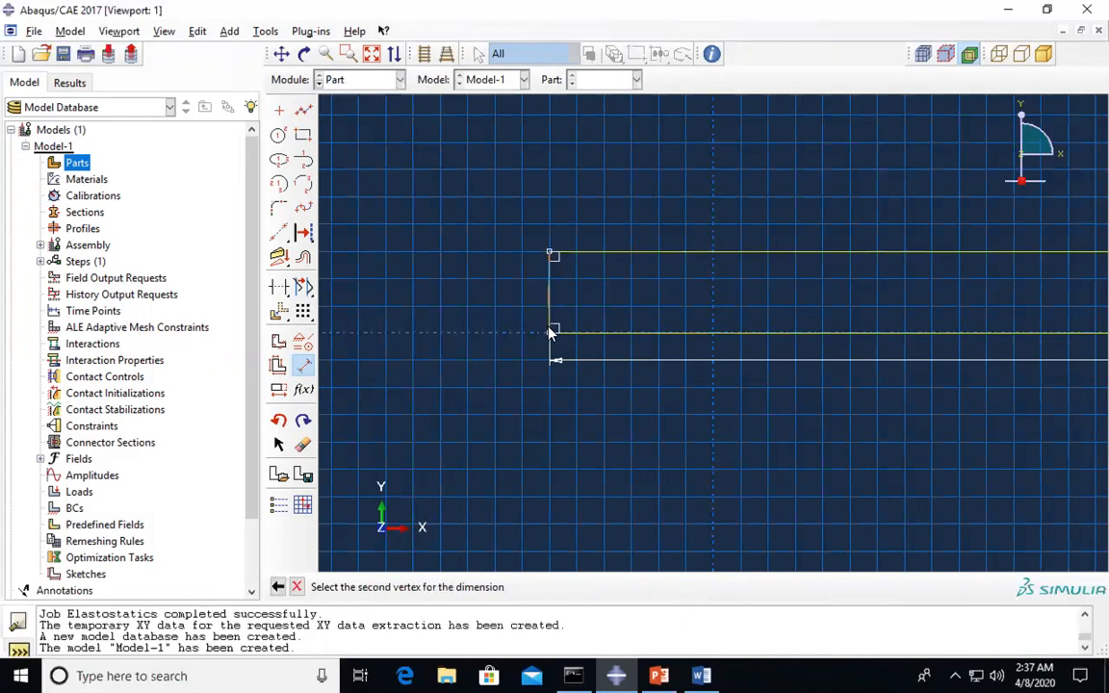
click(551, 333)
click(493, 341)
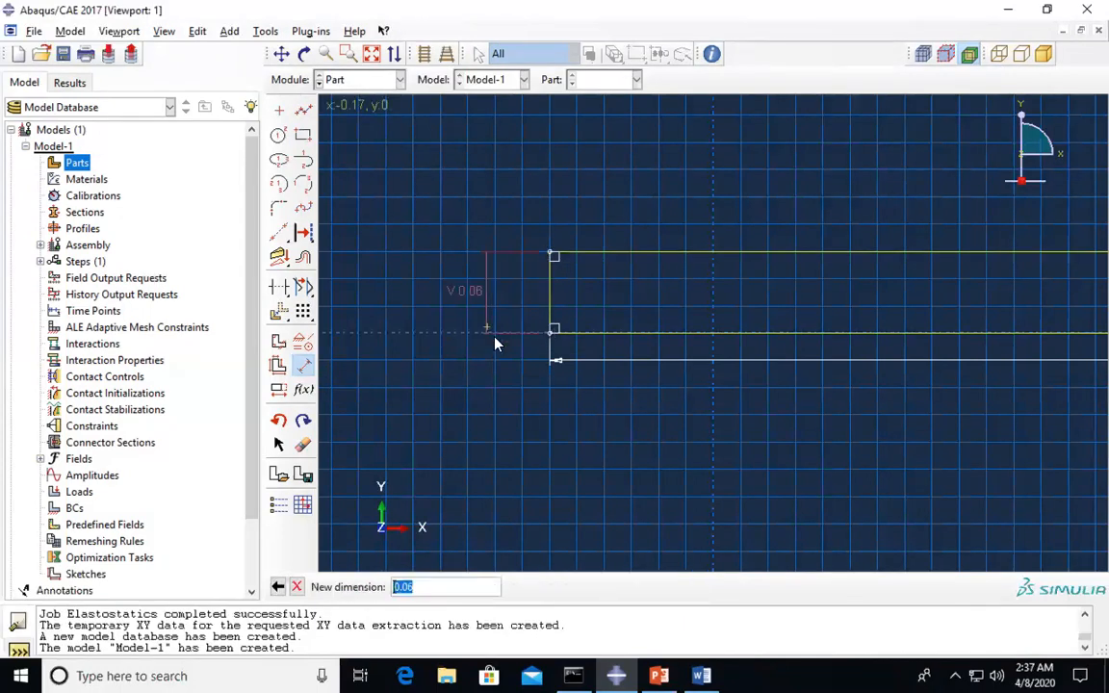
text(0)
key(Return)
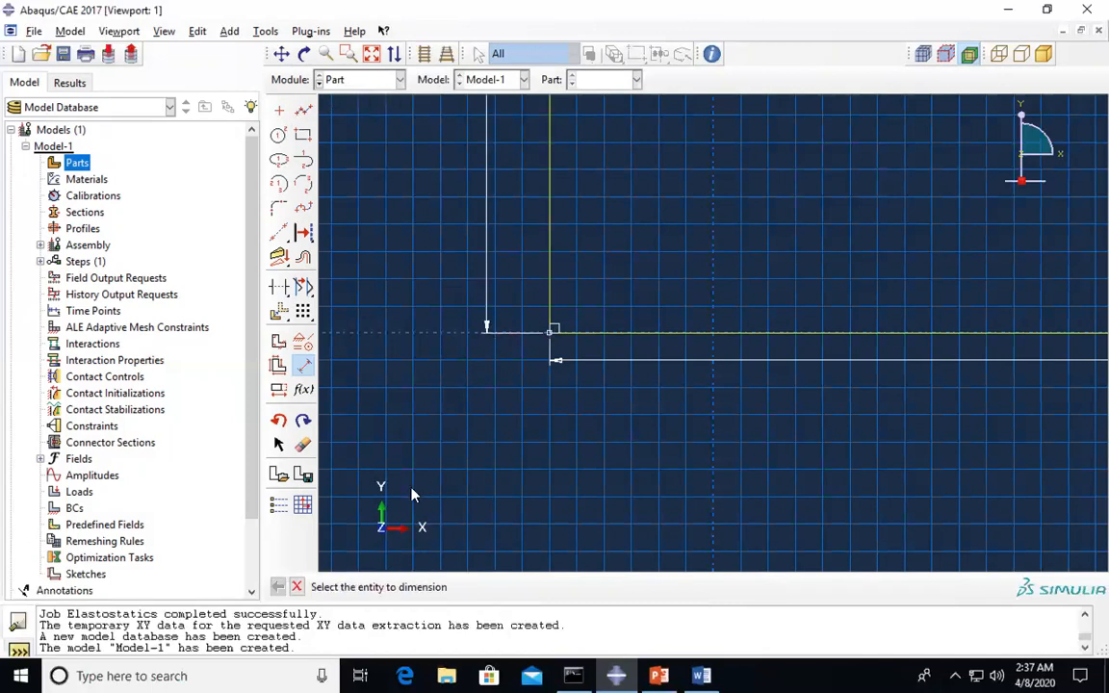
click(298, 587)
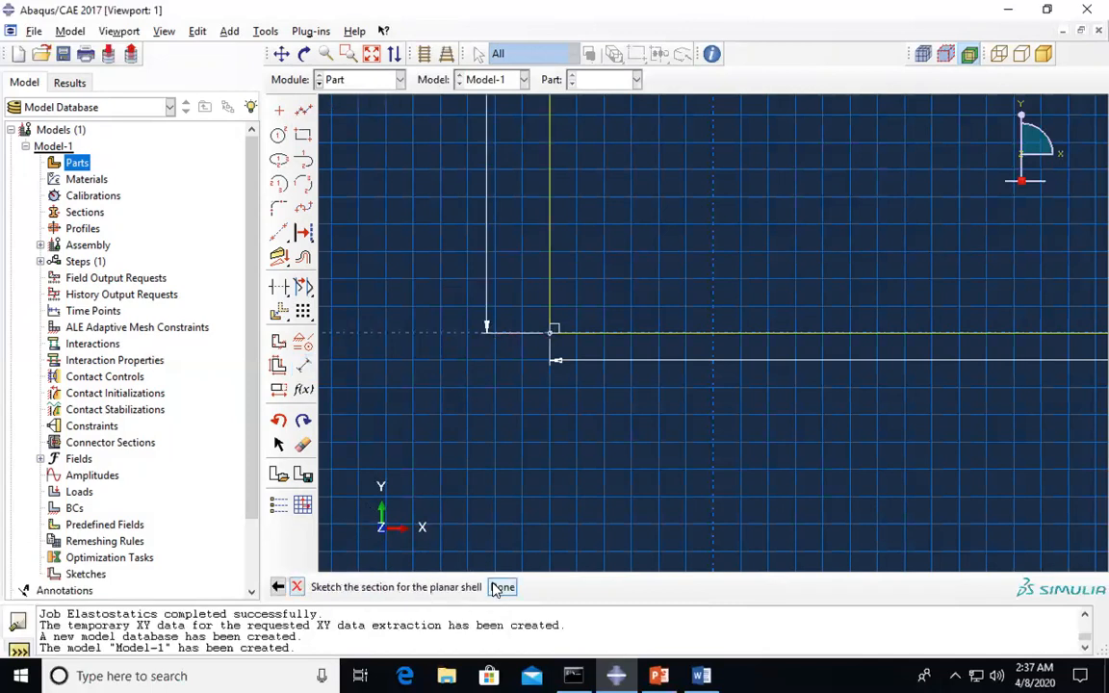
click(501, 586)
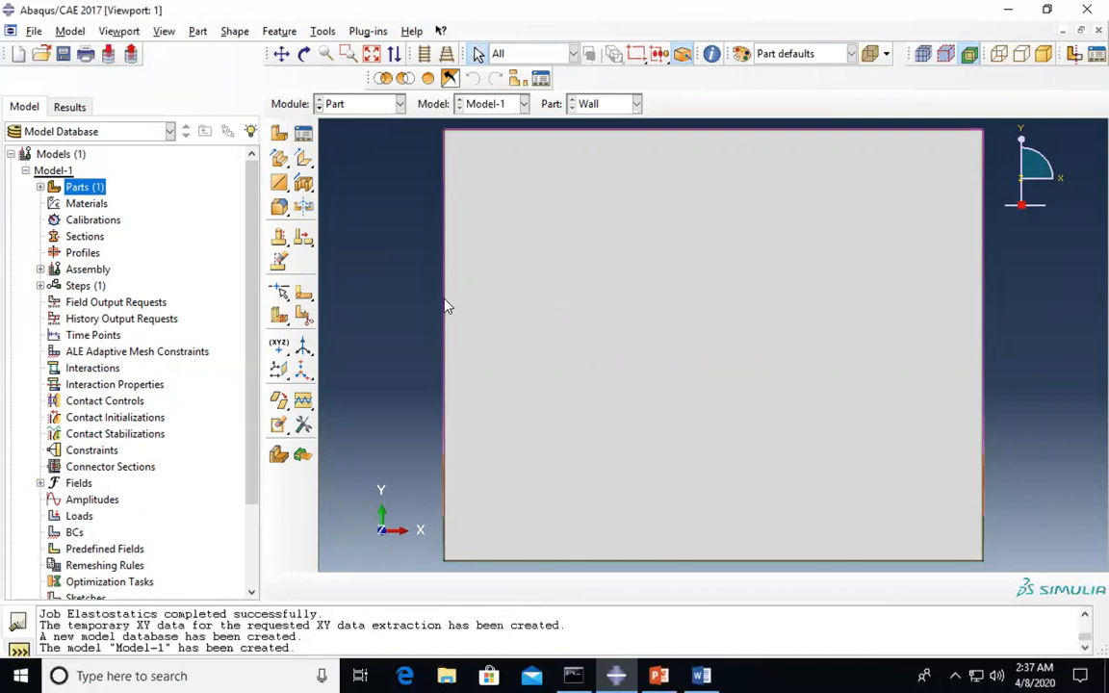
- Create material Steel with an Elastic behaviour, then check the constants in the Word sheet
double_click(85, 204)
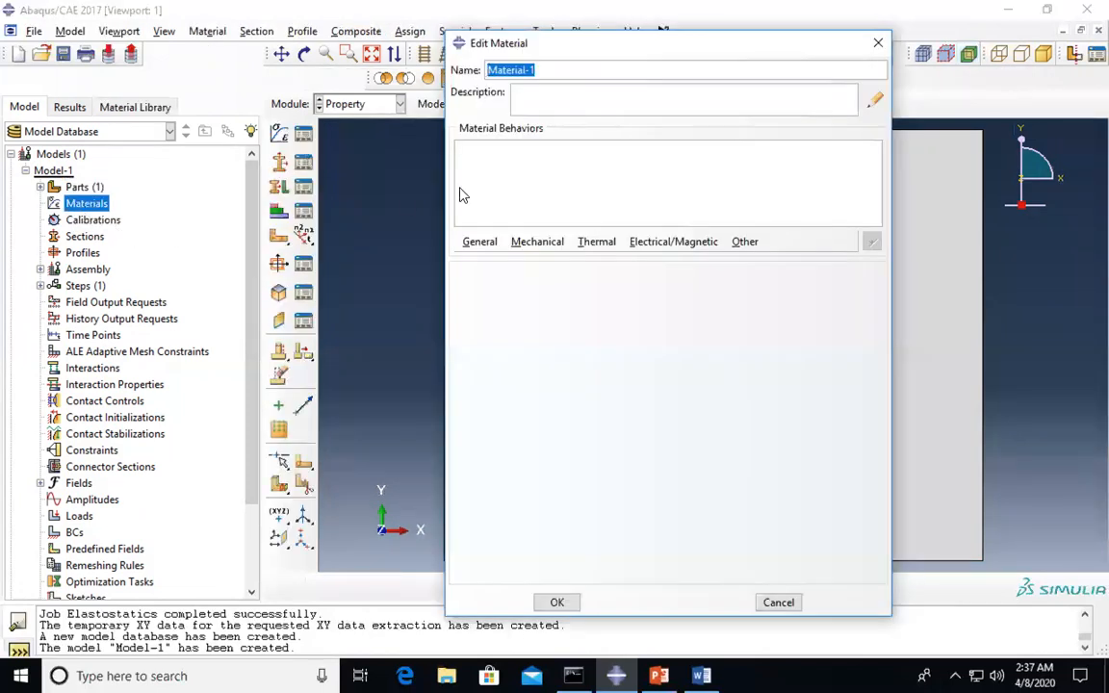
text(Steel)
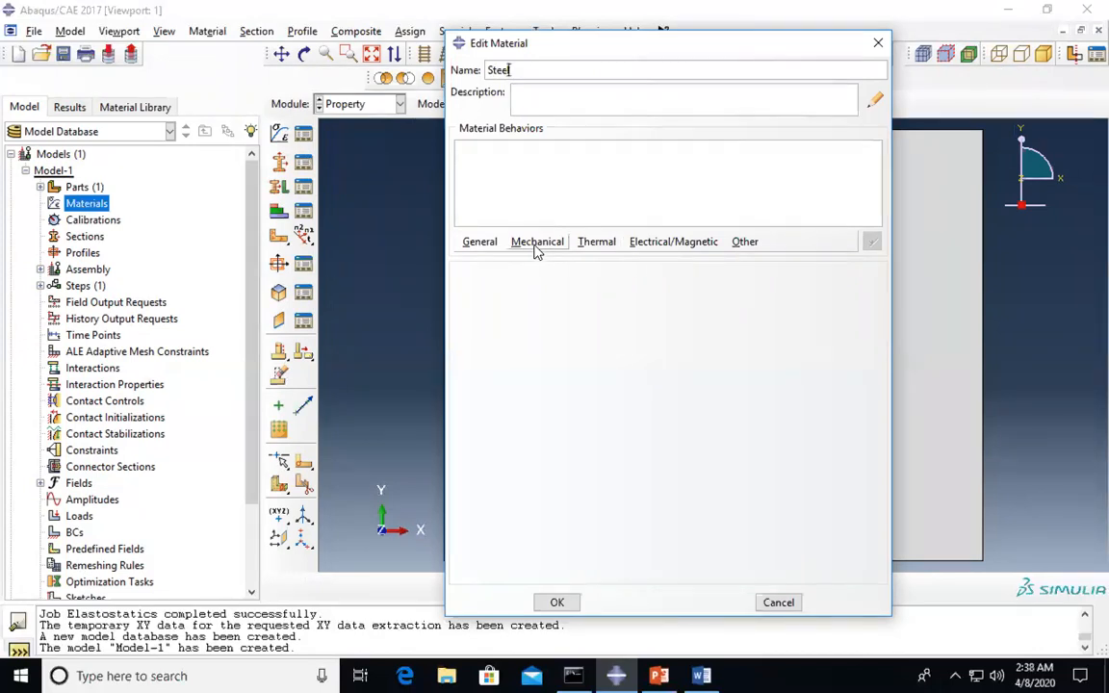
click(537, 245)
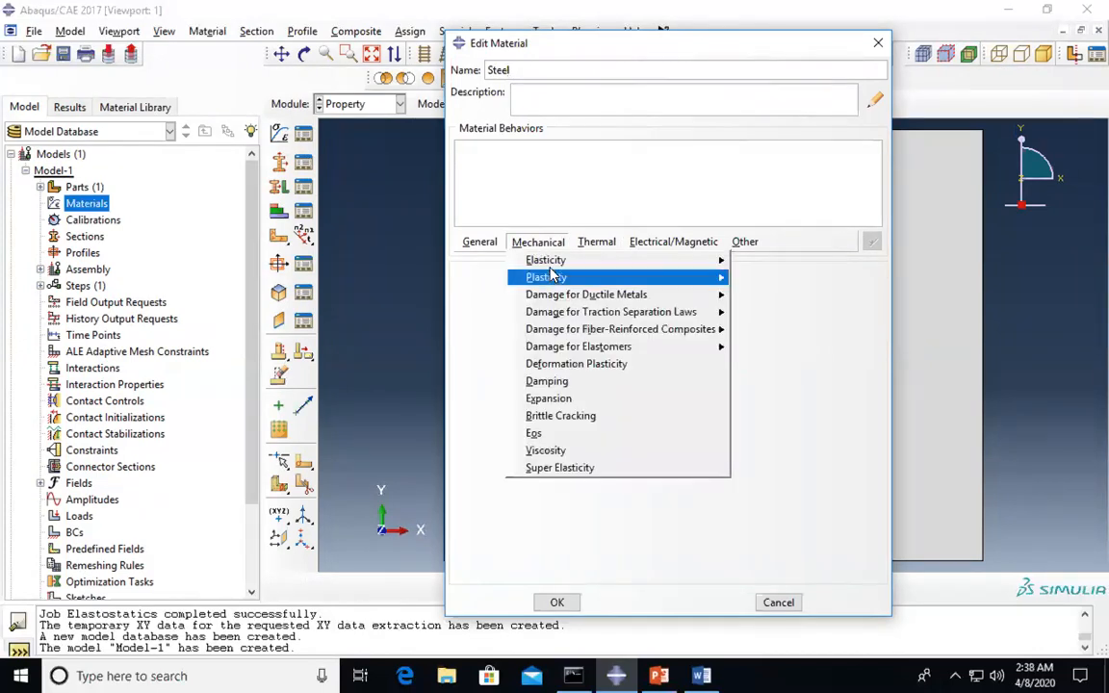
mouse_move(554, 261)
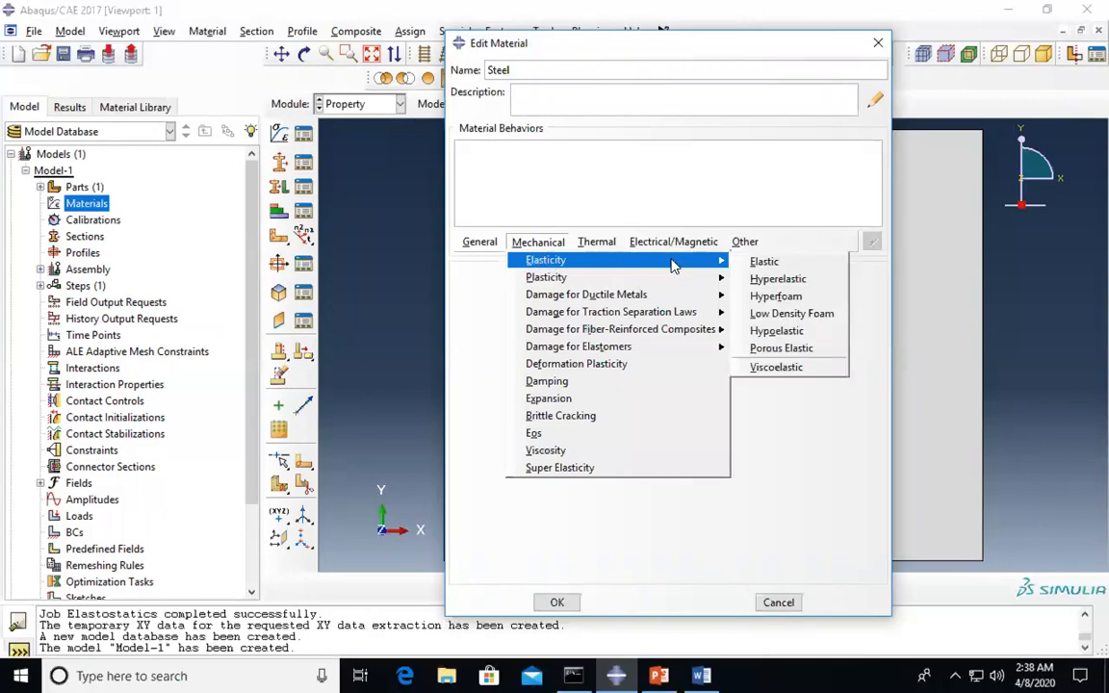
click(760, 262)
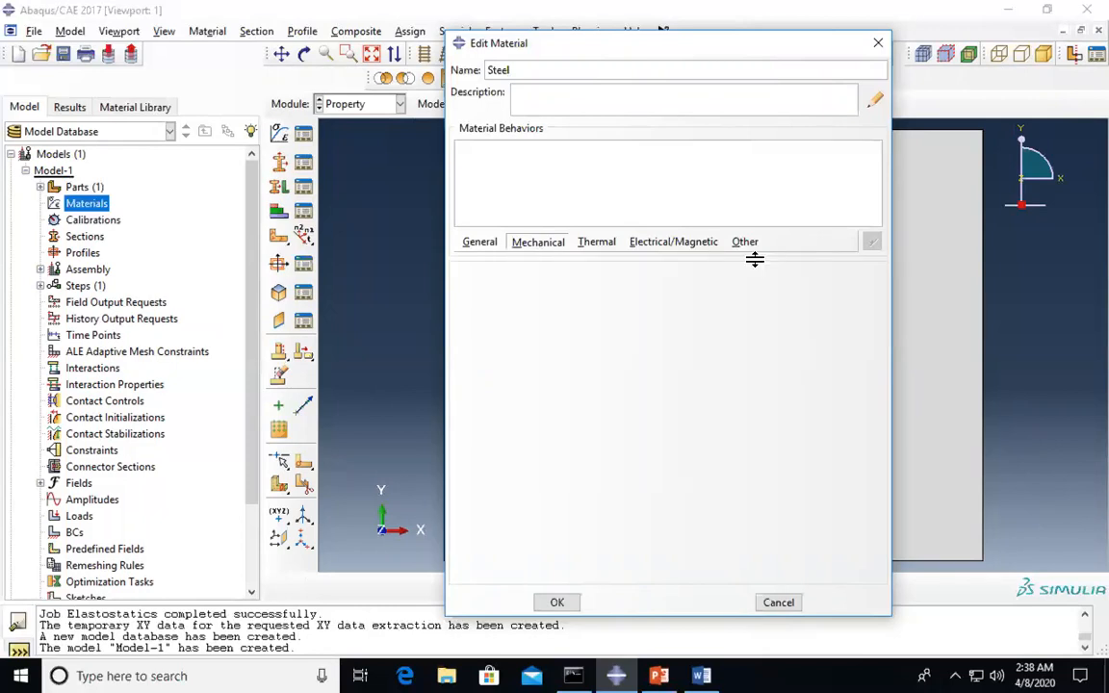
click(526, 476)
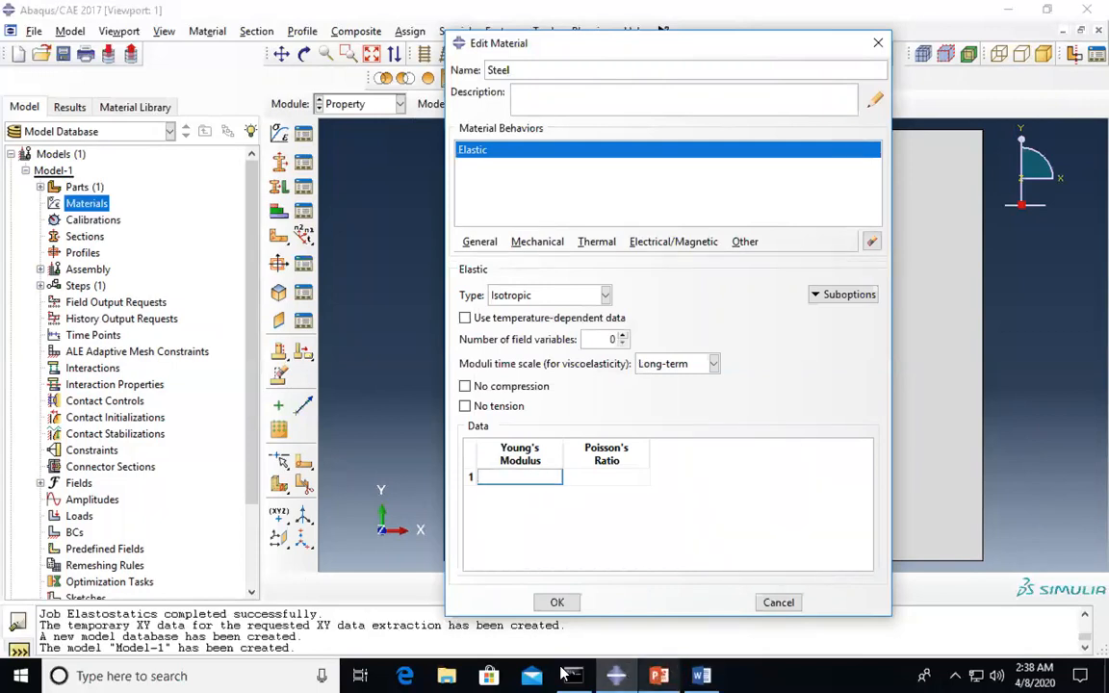
click(701, 676)
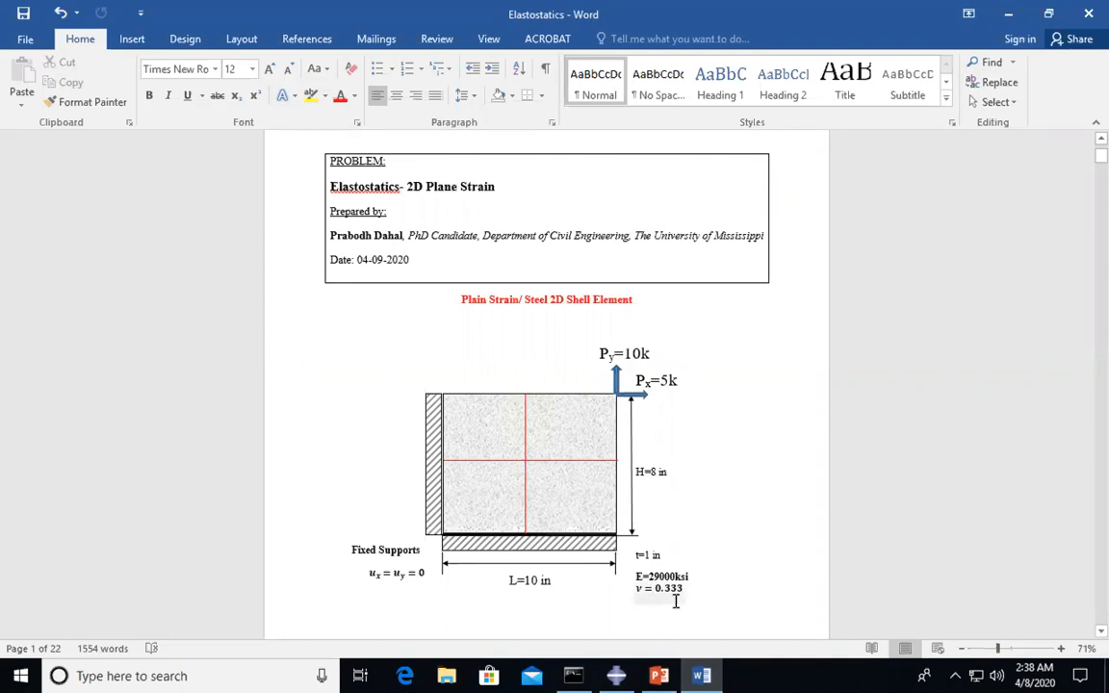
- Return to the Abaqus Steel material editor to enter Young's Modulus 29000
click(617, 676)
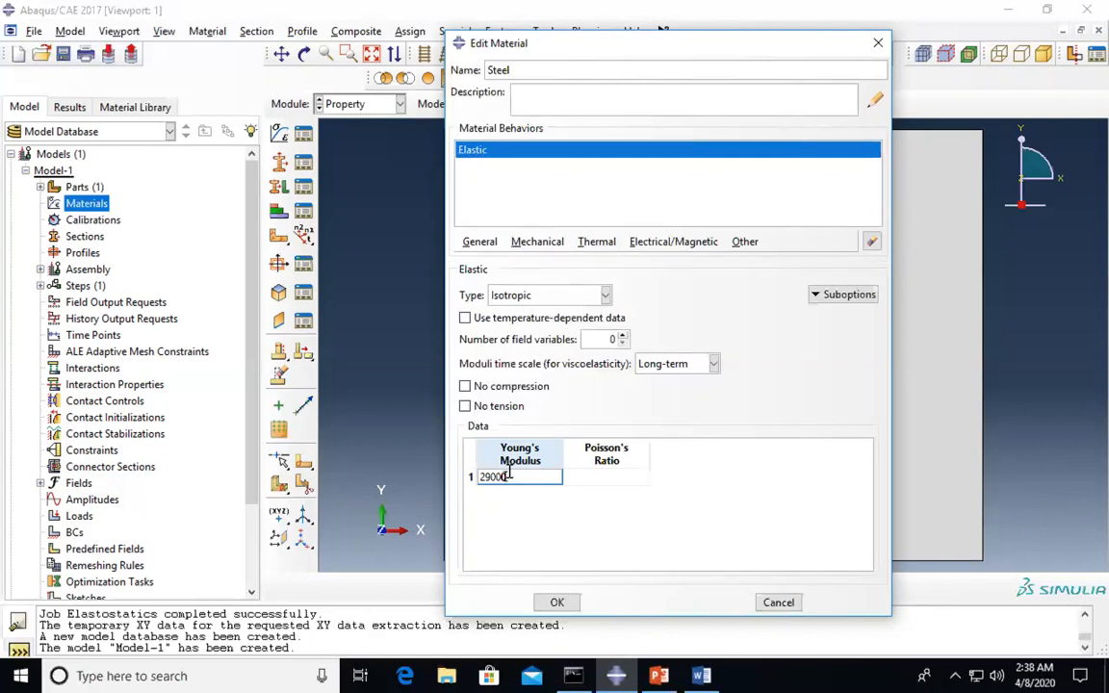
- Enter Poisson's ratio 0.333 and save the Steel material
click(605, 475)
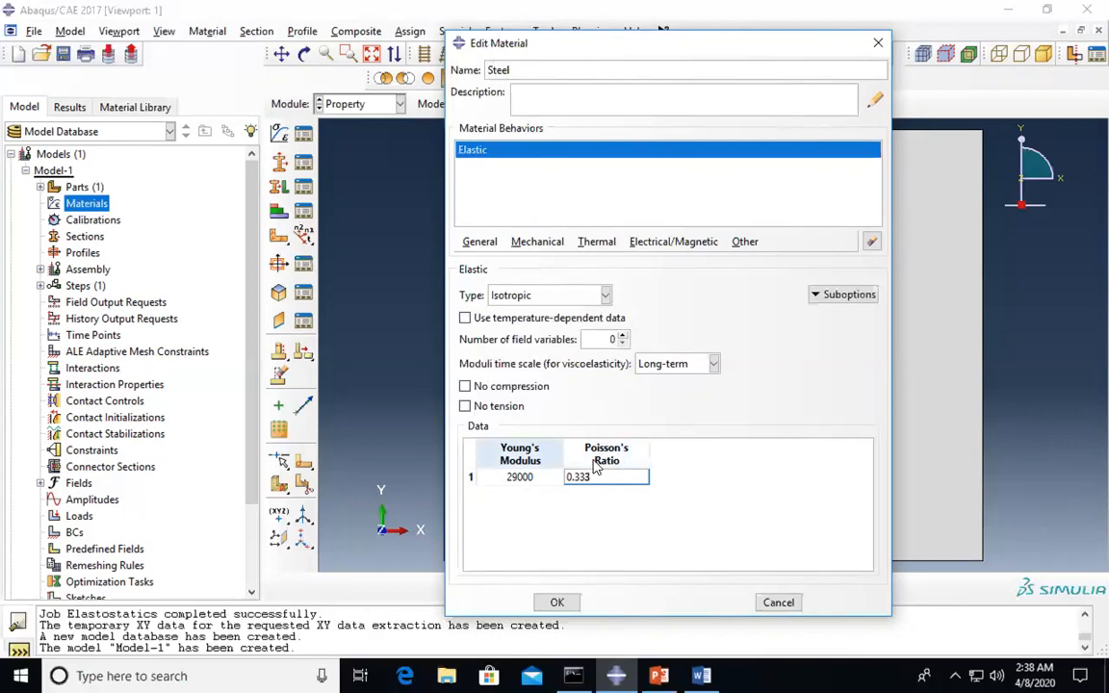
click(563, 599)
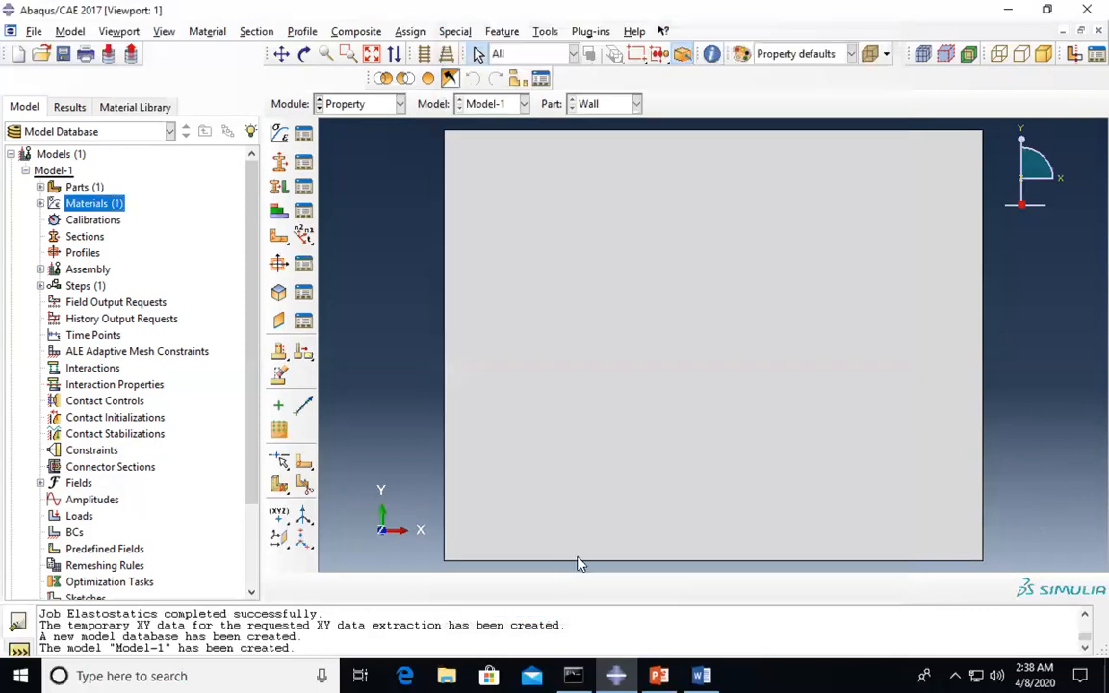
- Create the solid homogeneous section Wall using the Steel material
click(39, 203)
double_click(70, 221)
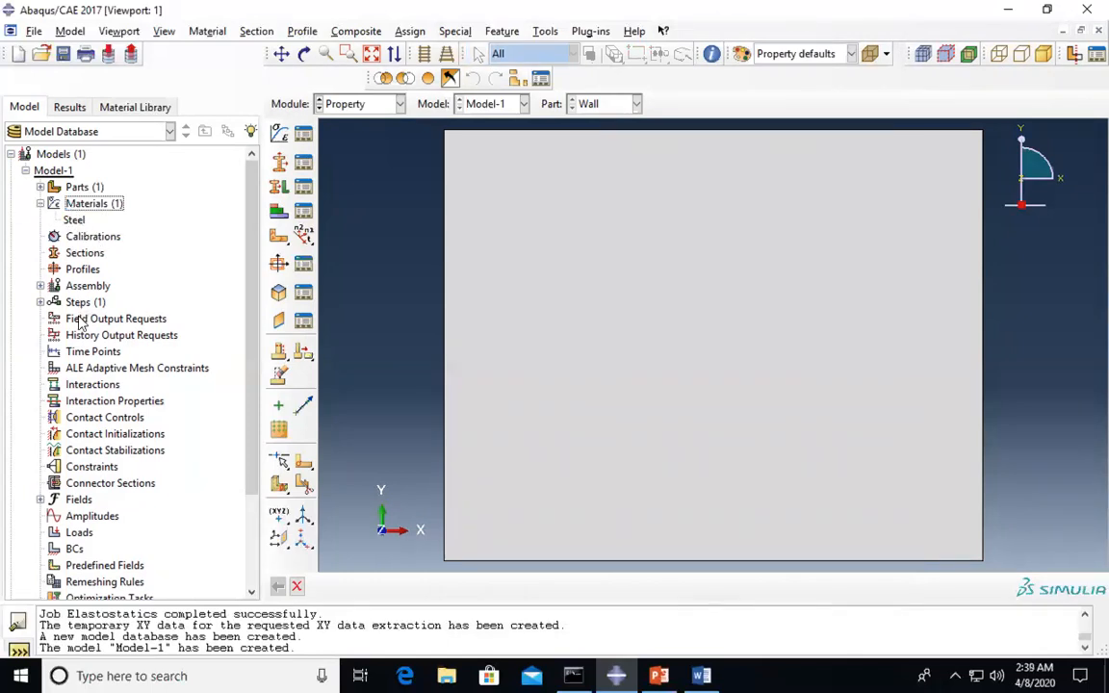
double_click(84, 253)
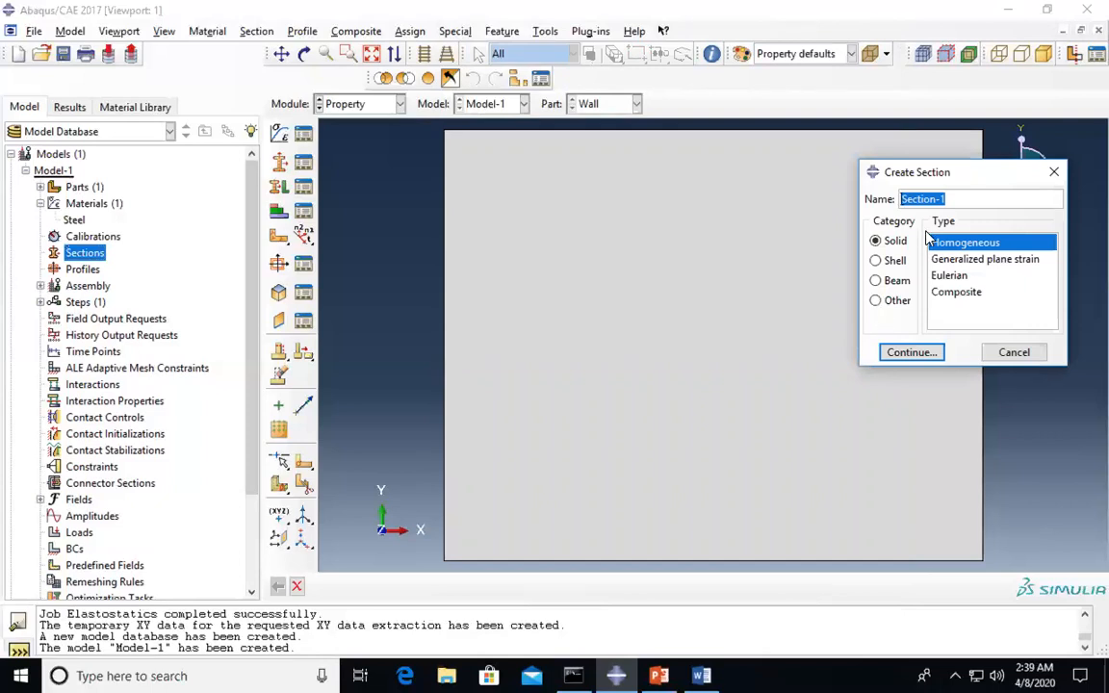
text(S)
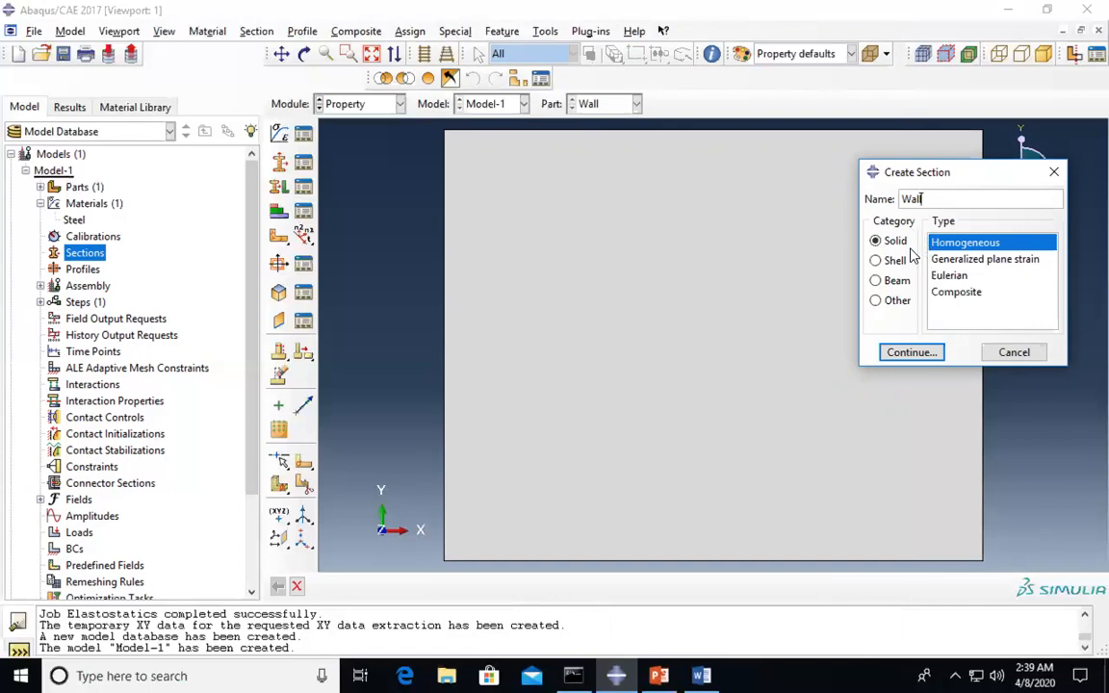
click(920, 353)
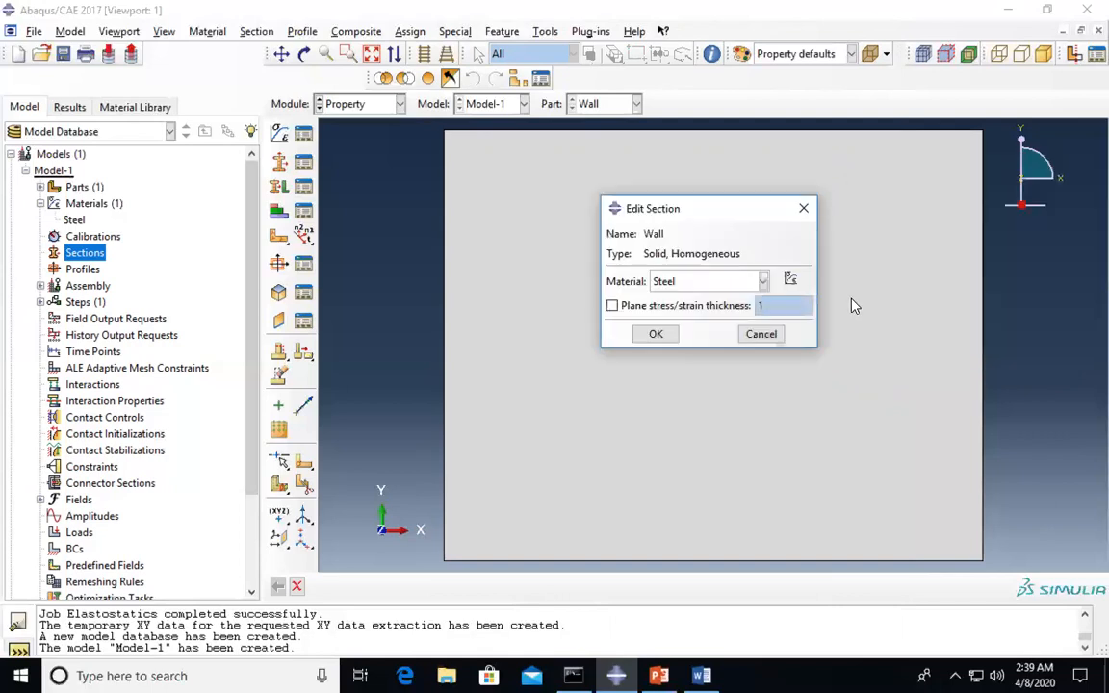
click(684, 284)
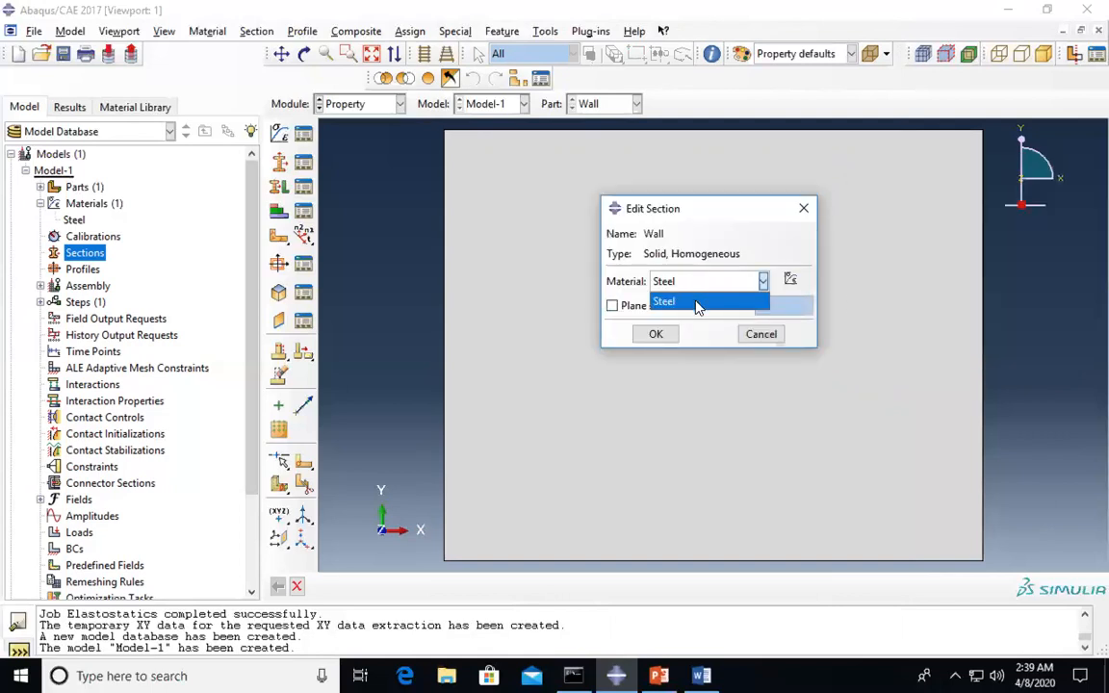
click(697, 302)
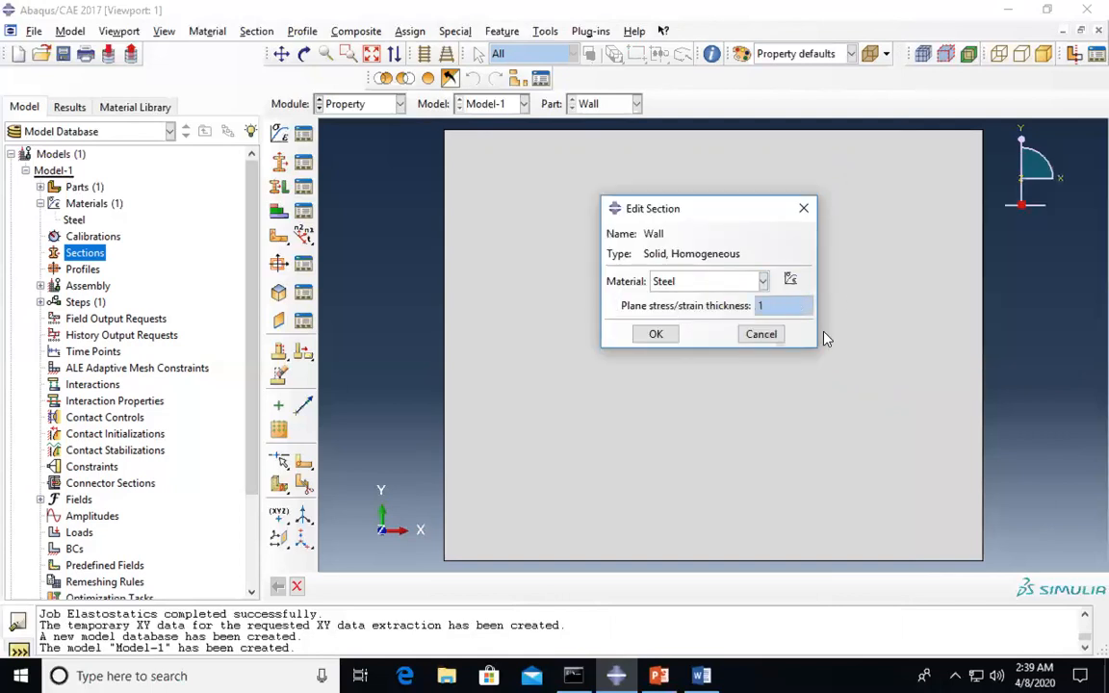
click(658, 335)
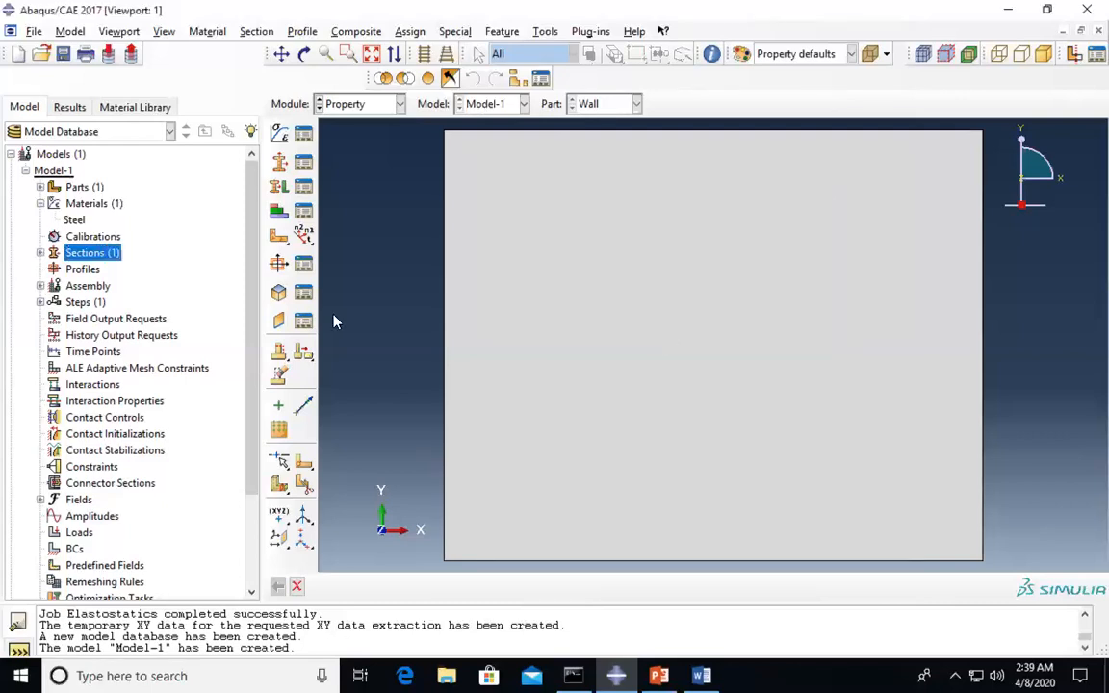
- Assign the Wall section to the whole face of the Wall part
click(39, 252)
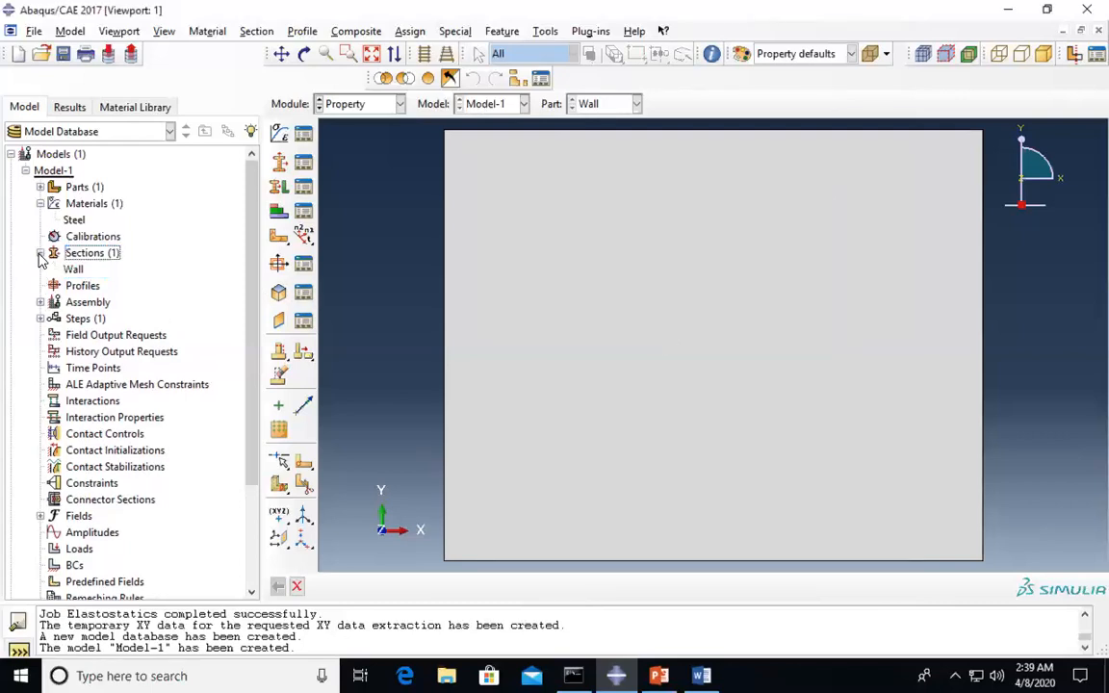
click(39, 187)
click(55, 203)
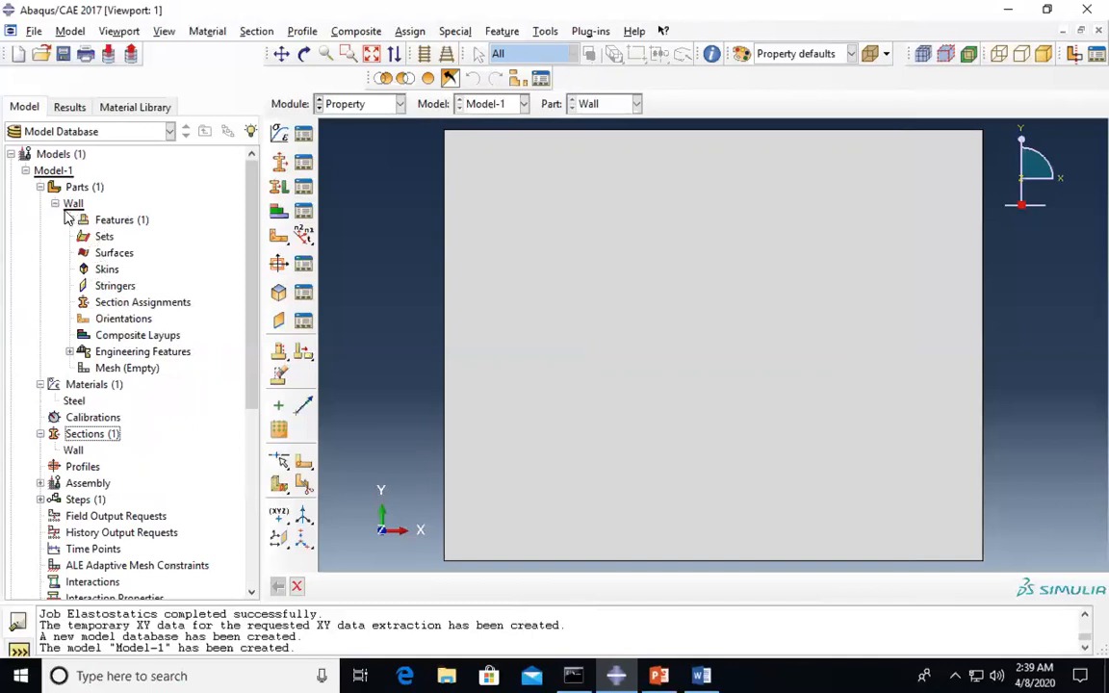
double_click(129, 303)
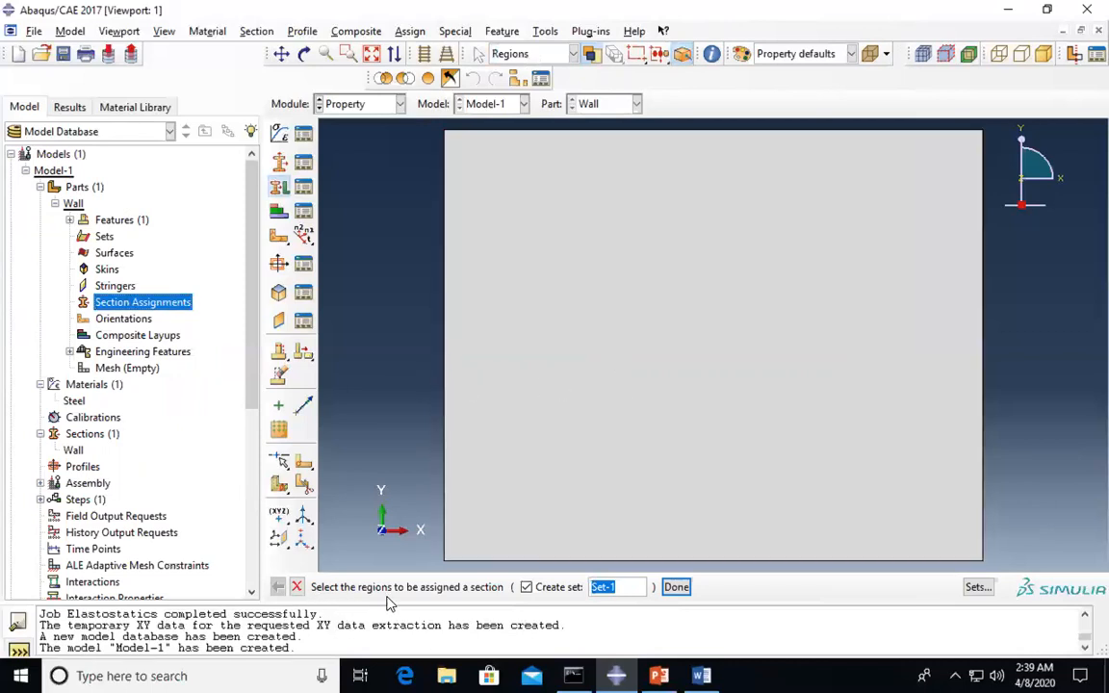
click(588, 425)
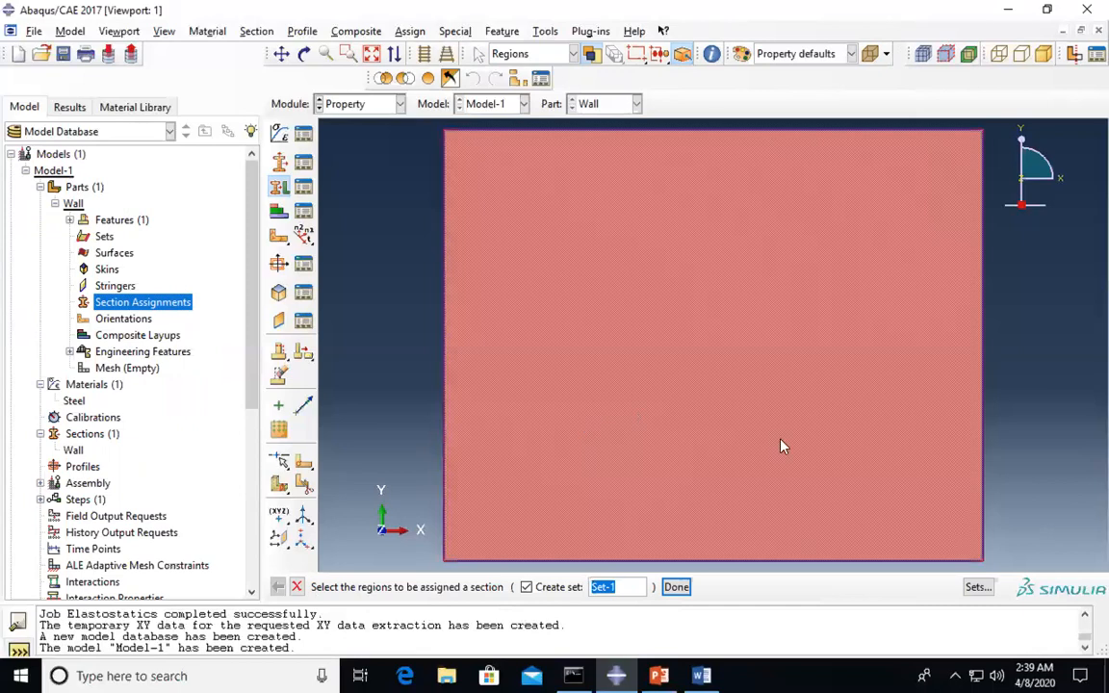
click(676, 586)
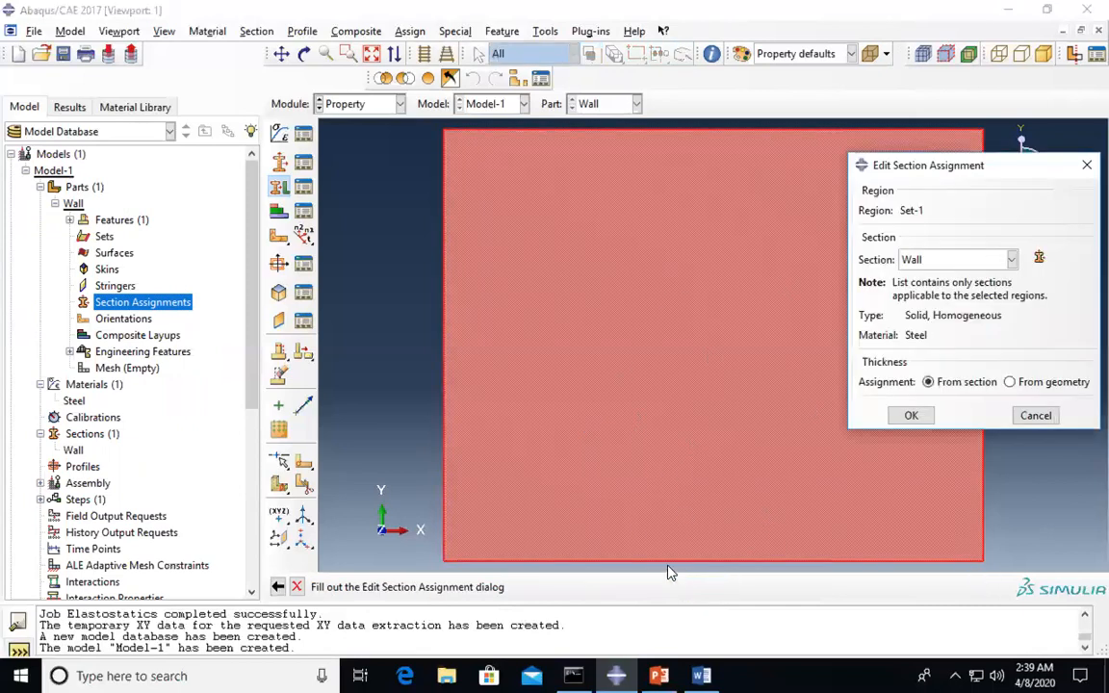
click(968, 262)
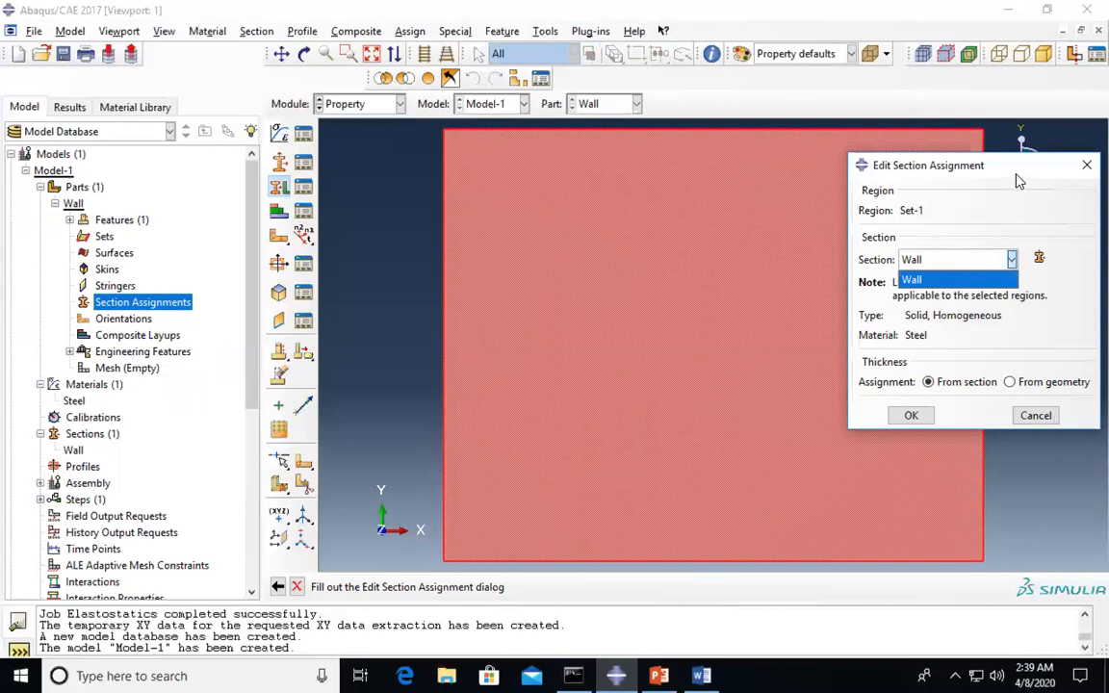
click(925, 279)
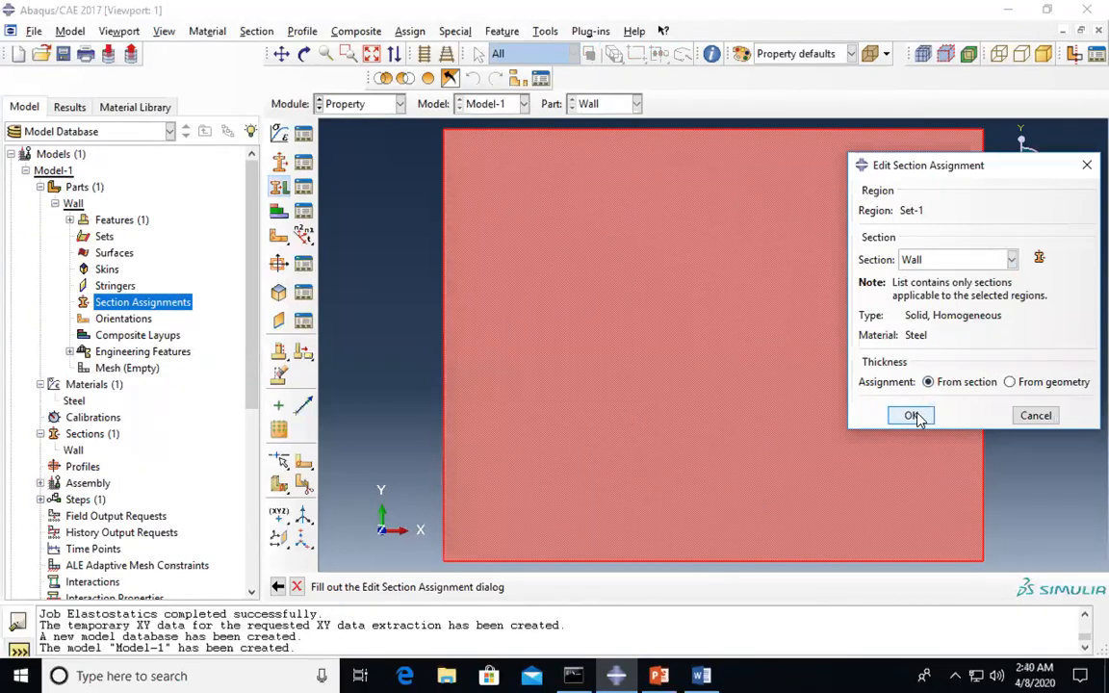
click(911, 416)
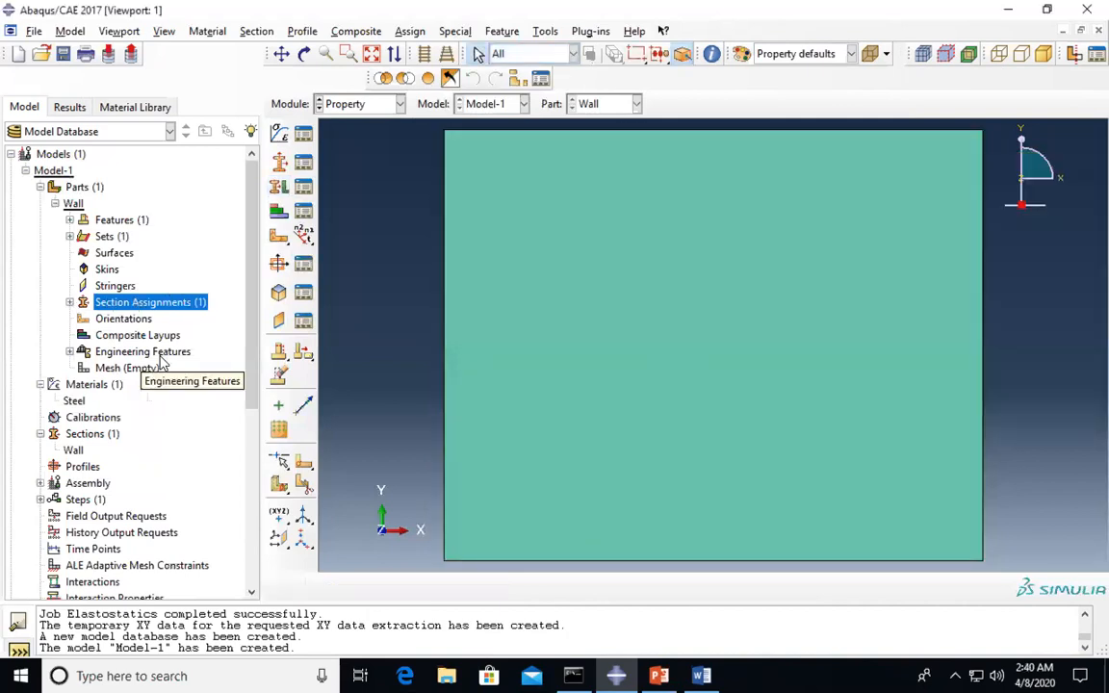
- Scroll through the model tree and expand the Assembly node
scroll(129, 376, down, 1)
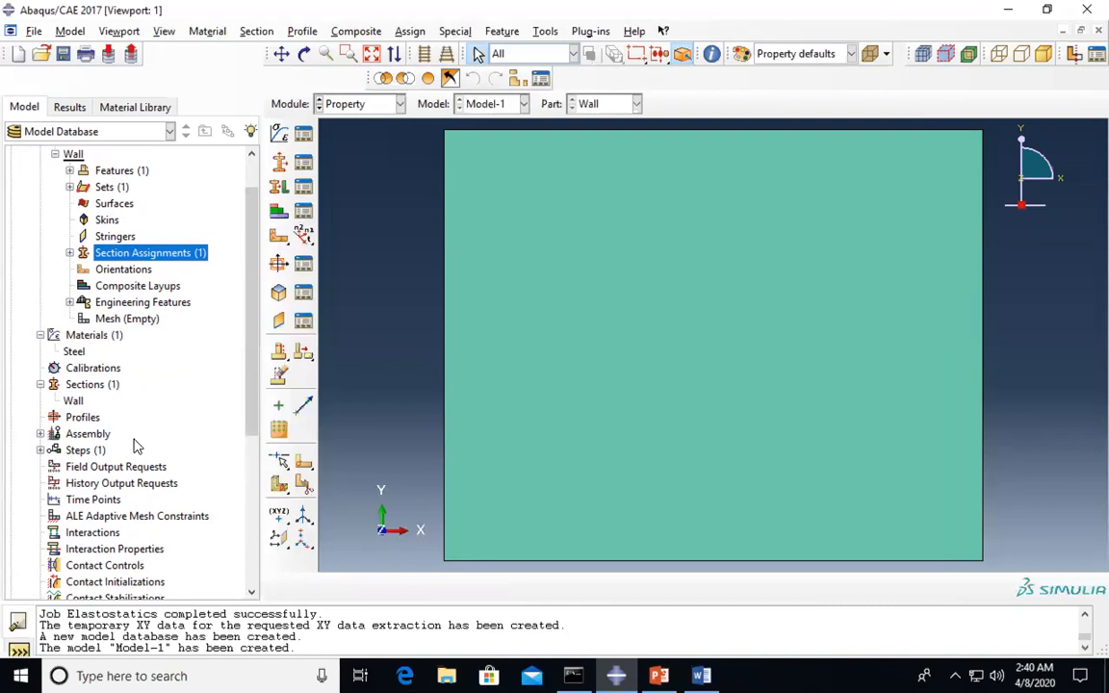
scroll(135, 445, down, 2)
scroll(135, 446, up, 2)
scroll(129, 427, down, 2)
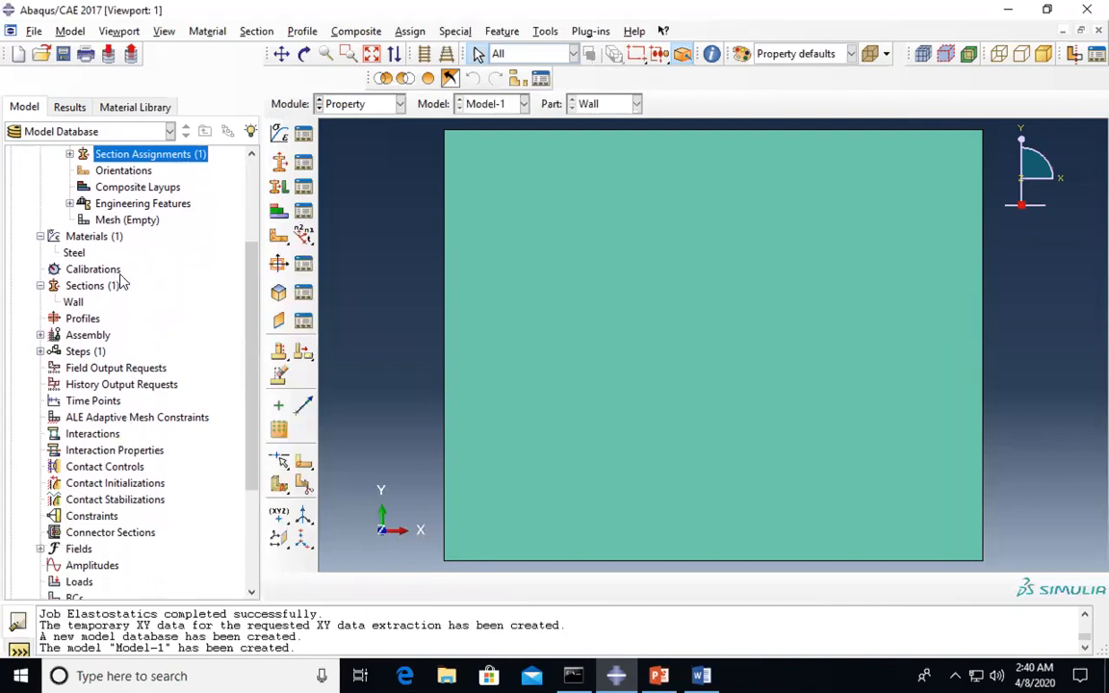
scroll(126, 251, up, 1)
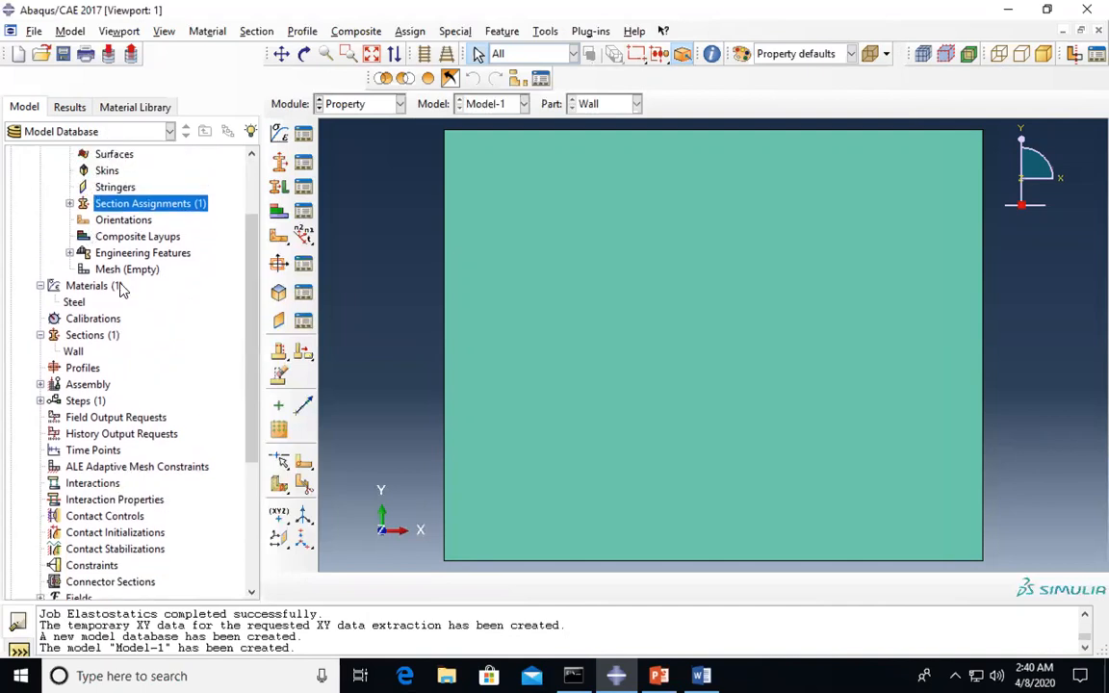
scroll(157, 412, down, 2)
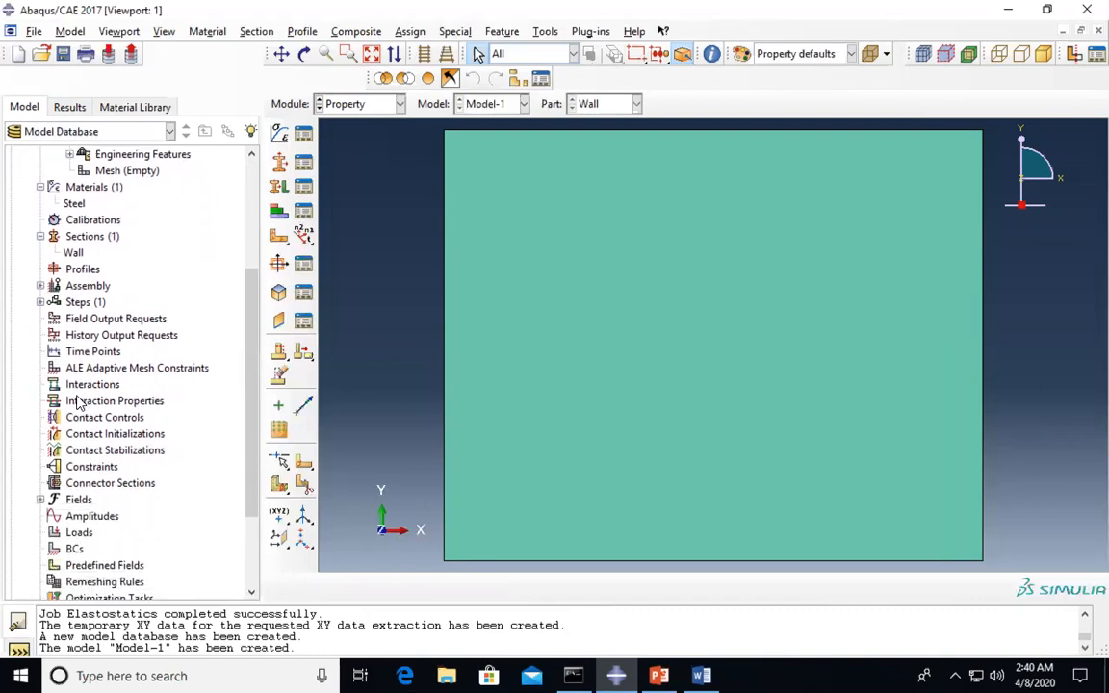
scroll(93, 376, up, 1)
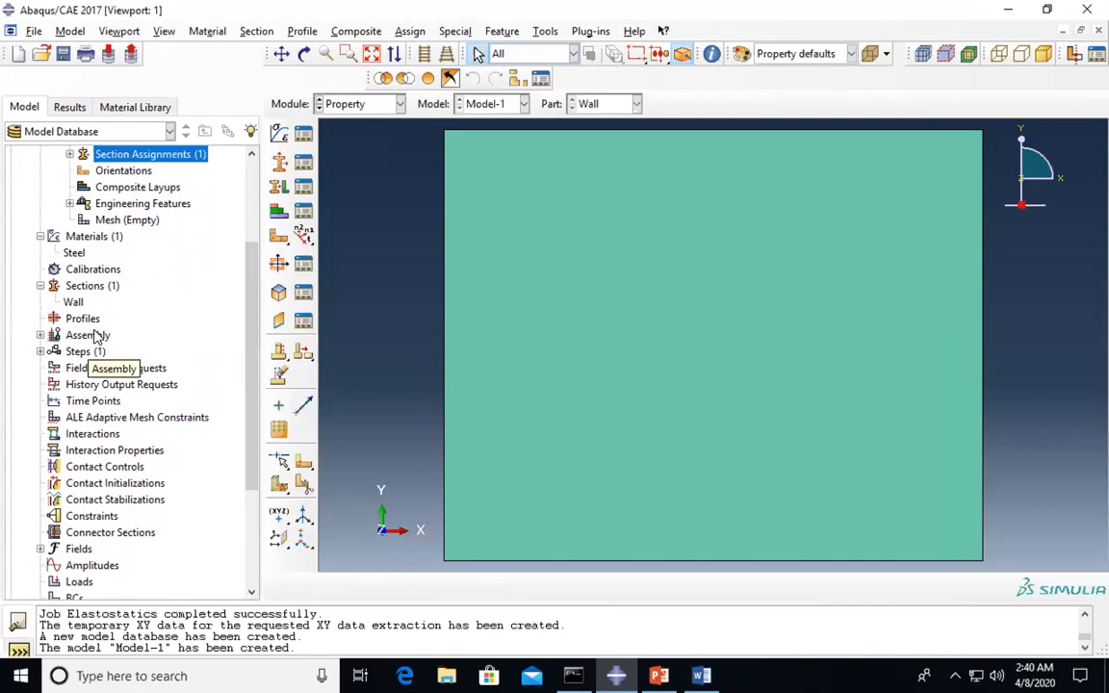
scroll(116, 349, down, 1)
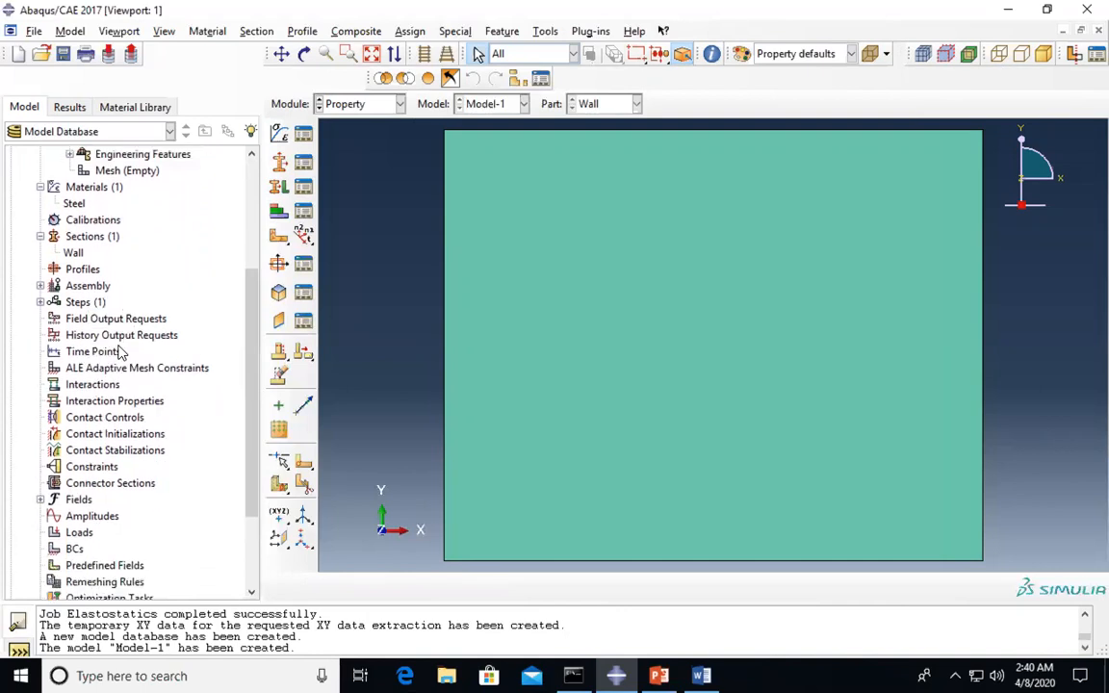
click(40, 286)
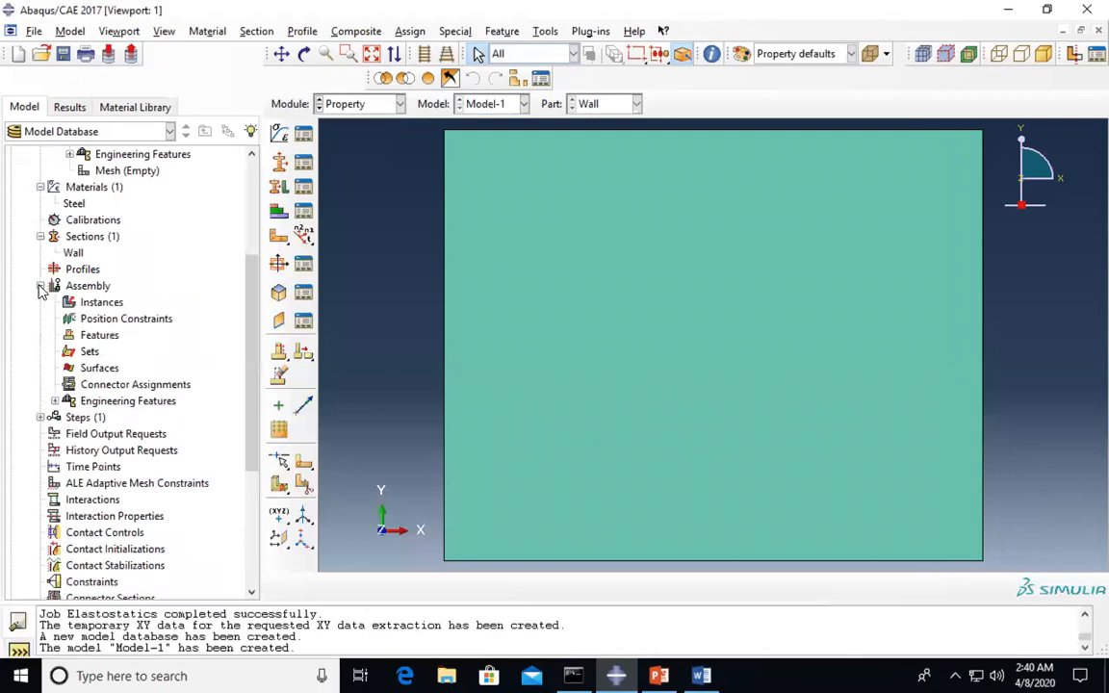
- Add an independent instance Wall-1 of the Wall part and expand it in the tree
double_click(99, 304)
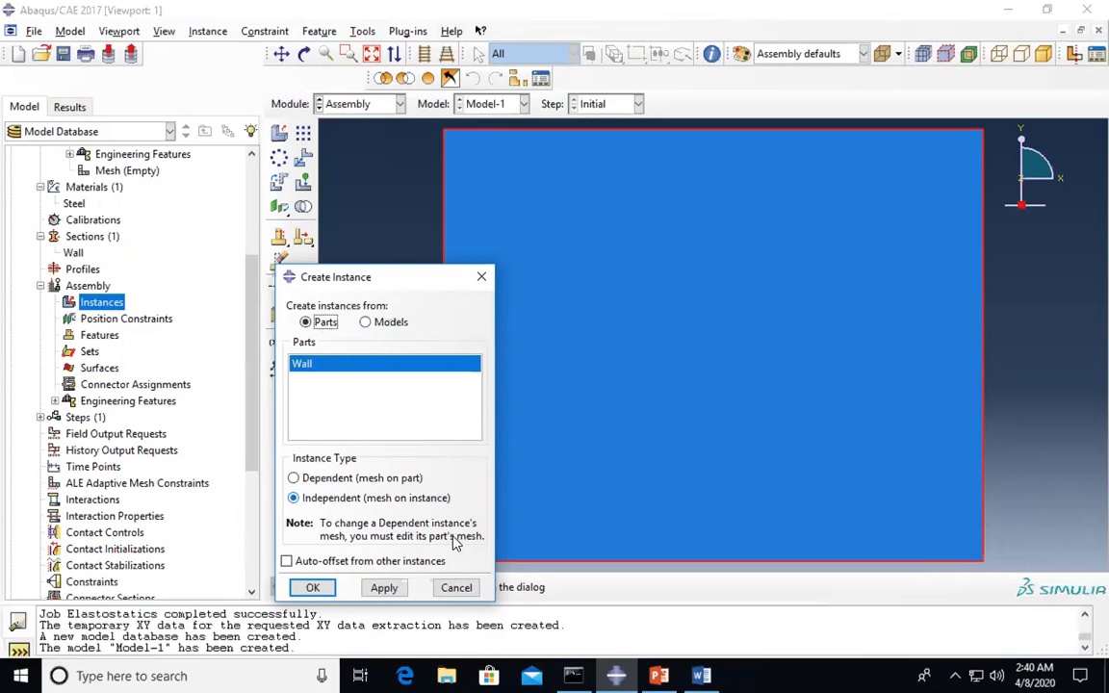
click(313, 589)
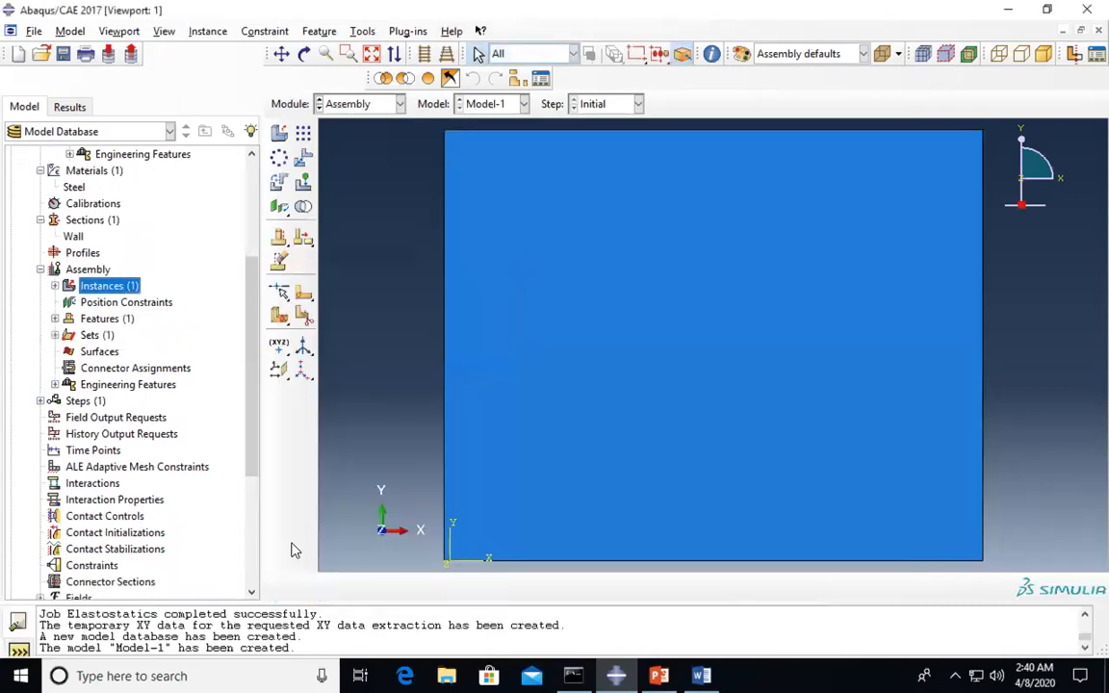
click(55, 286)
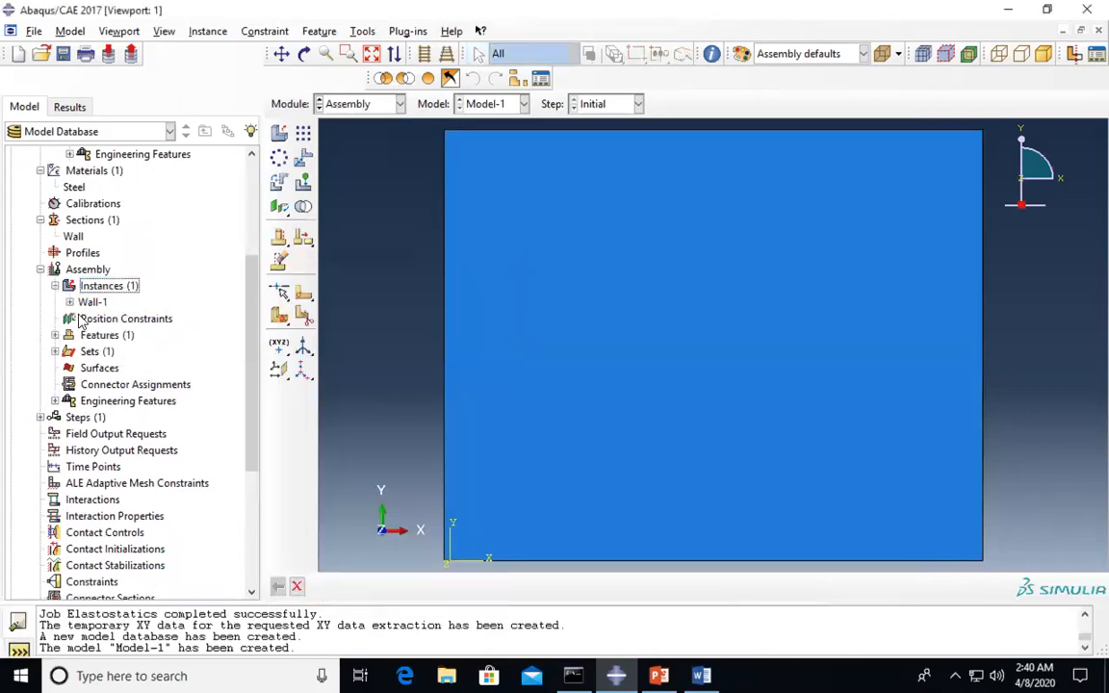
click(70, 303)
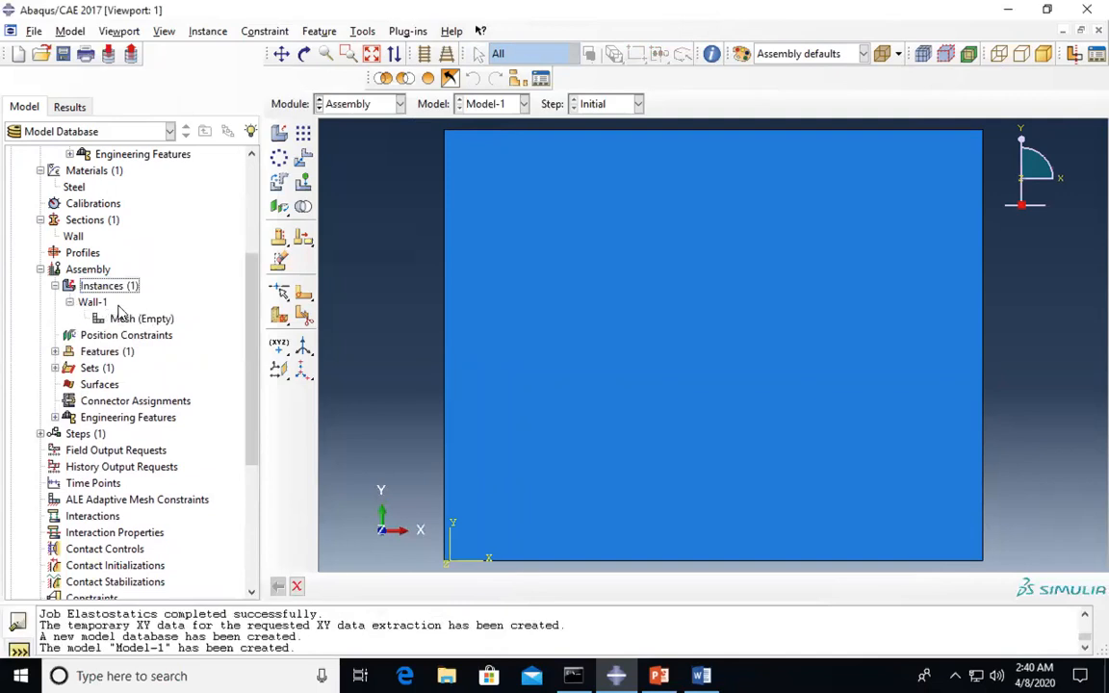
scroll(99, 404, down, 1)
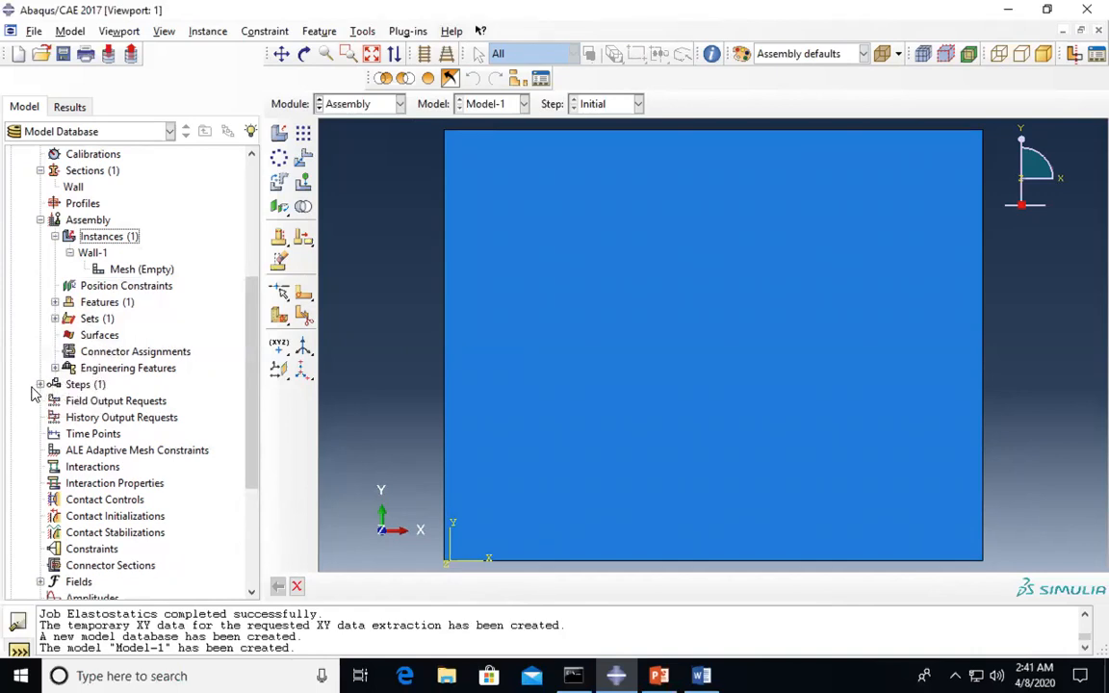
- Create the Static, General step Elastostatics with default incrementation and expand it in the tree
double_click(99, 385)
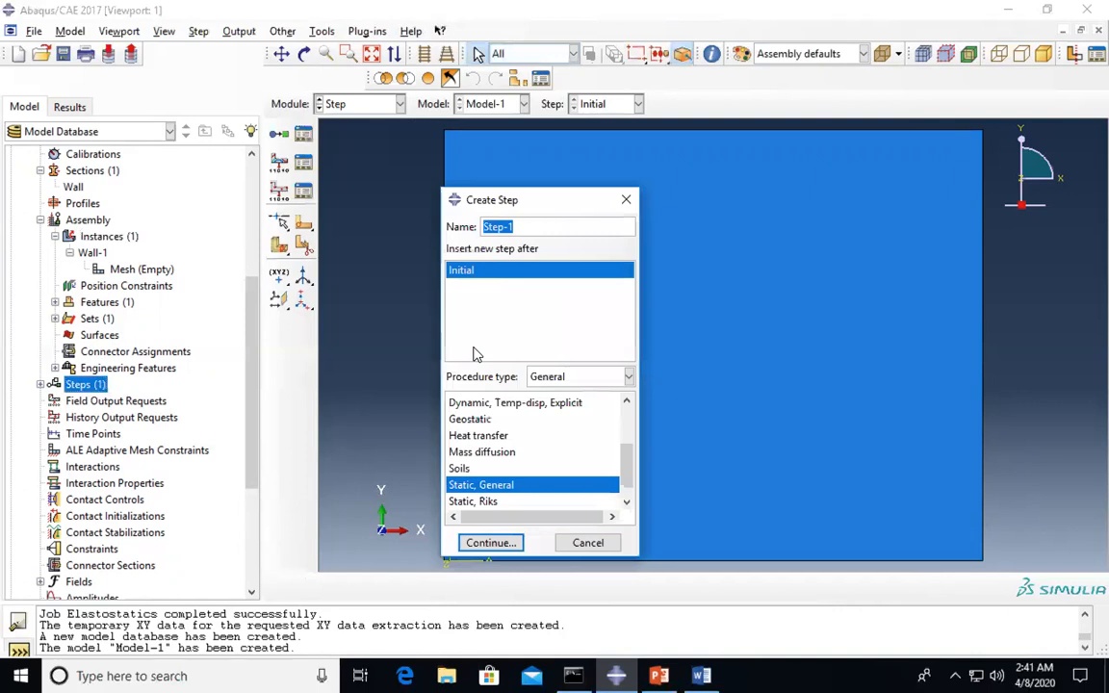
text(Elastostatics)
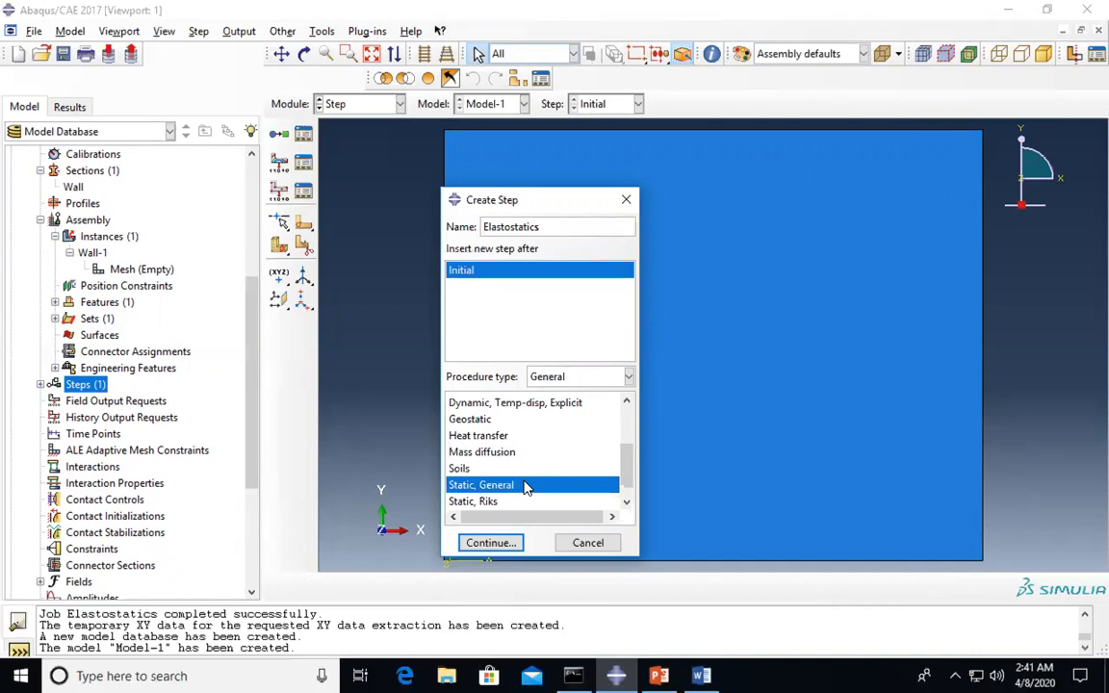
click(489, 543)
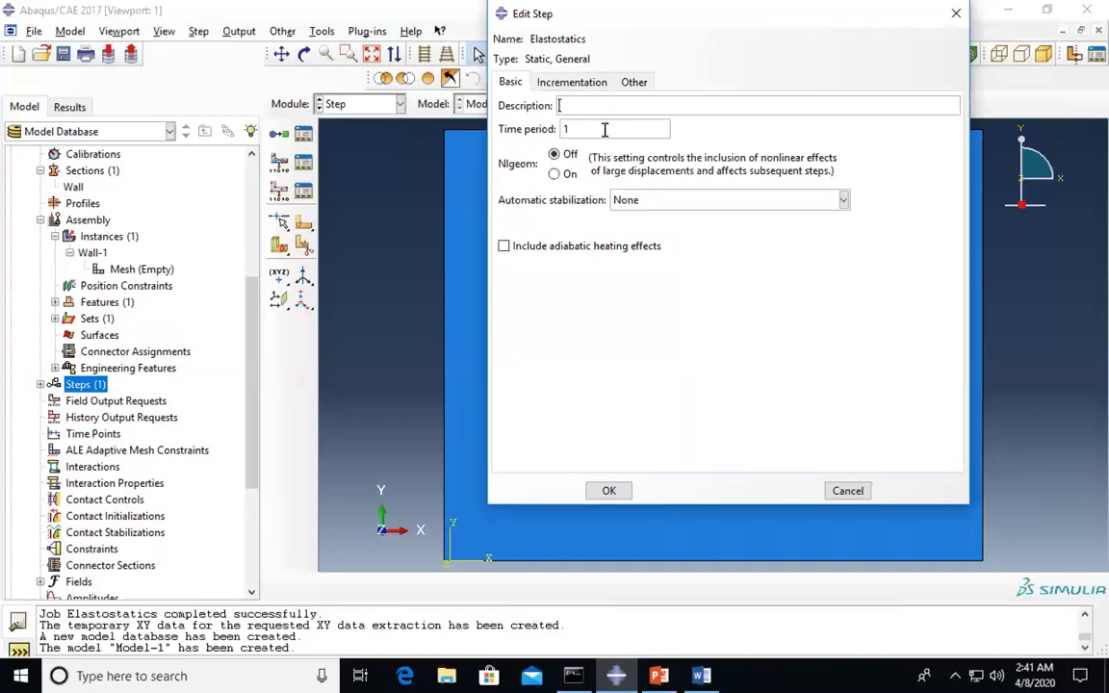
click(586, 85)
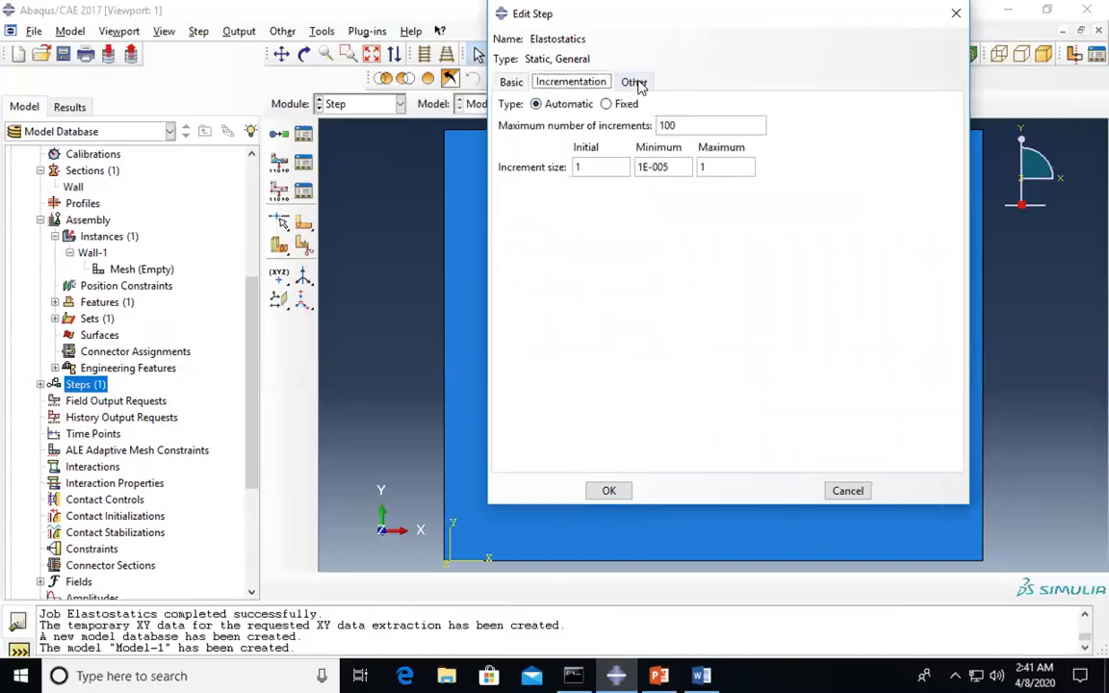
click(633, 83)
click(609, 491)
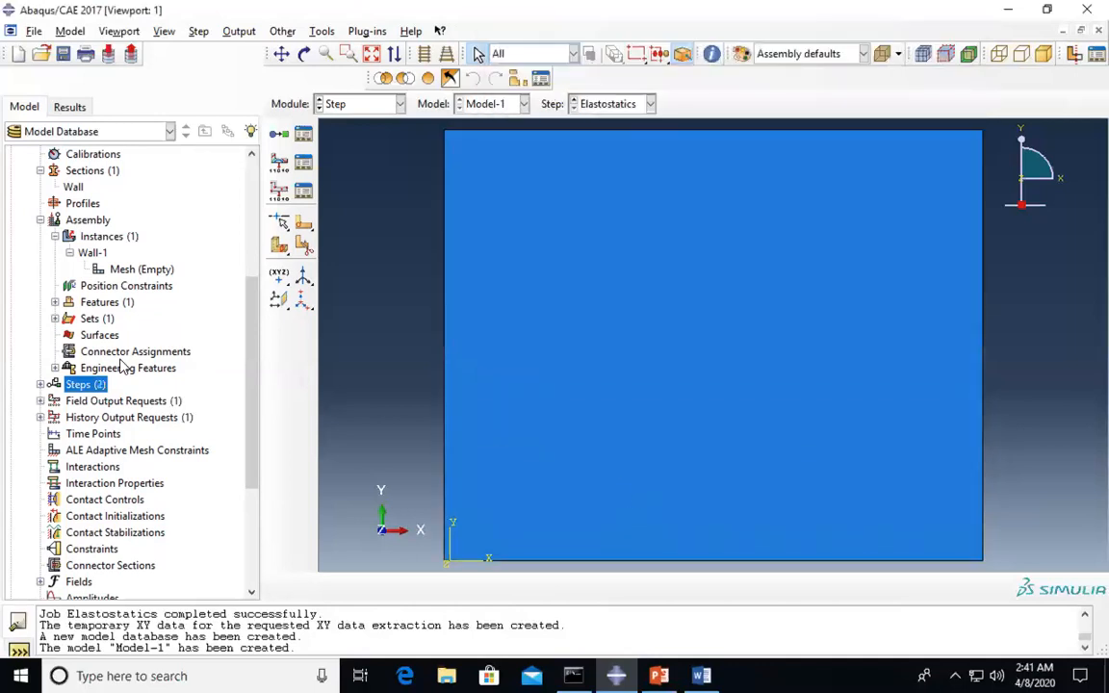
click(39, 386)
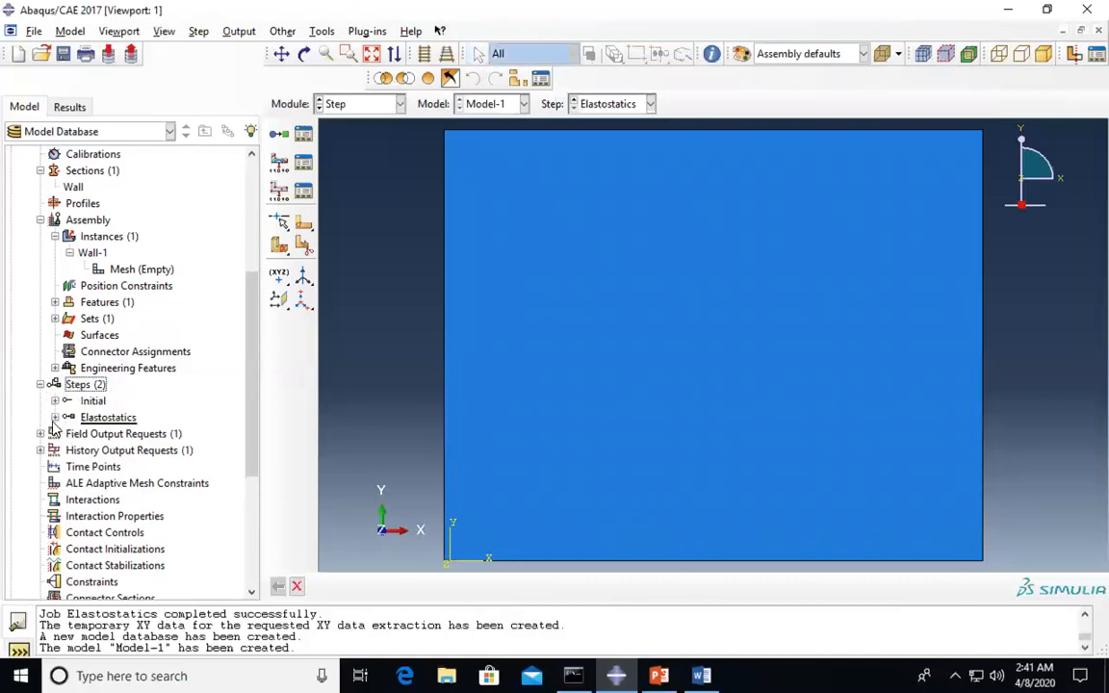
click(55, 417)
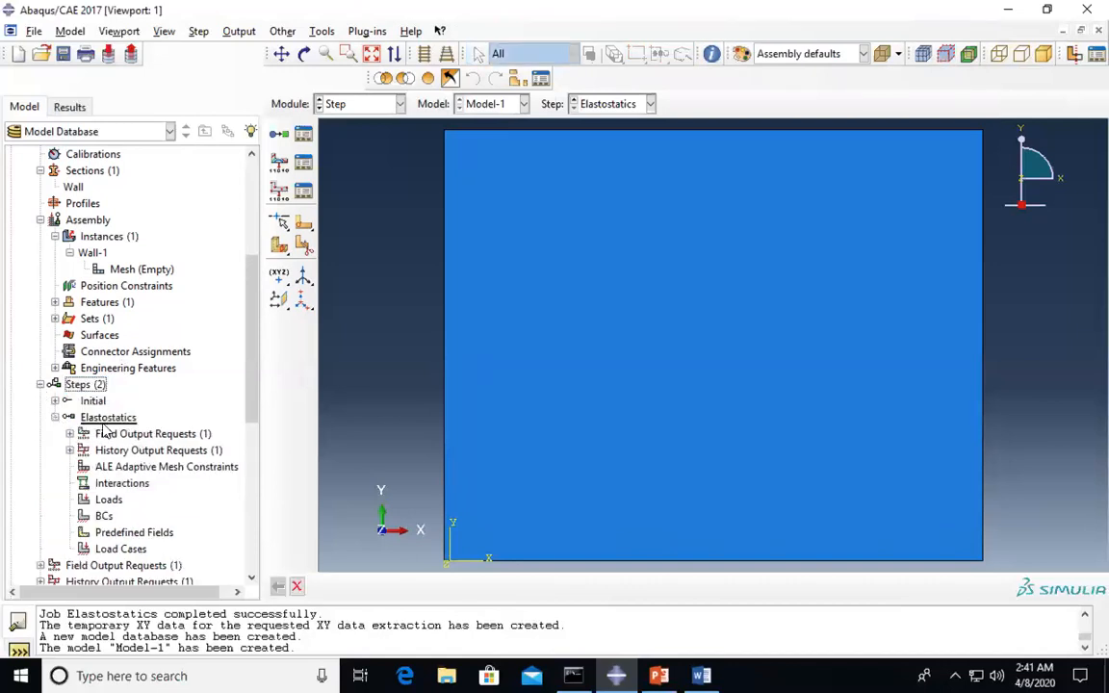
scroll(114, 487, down, 1)
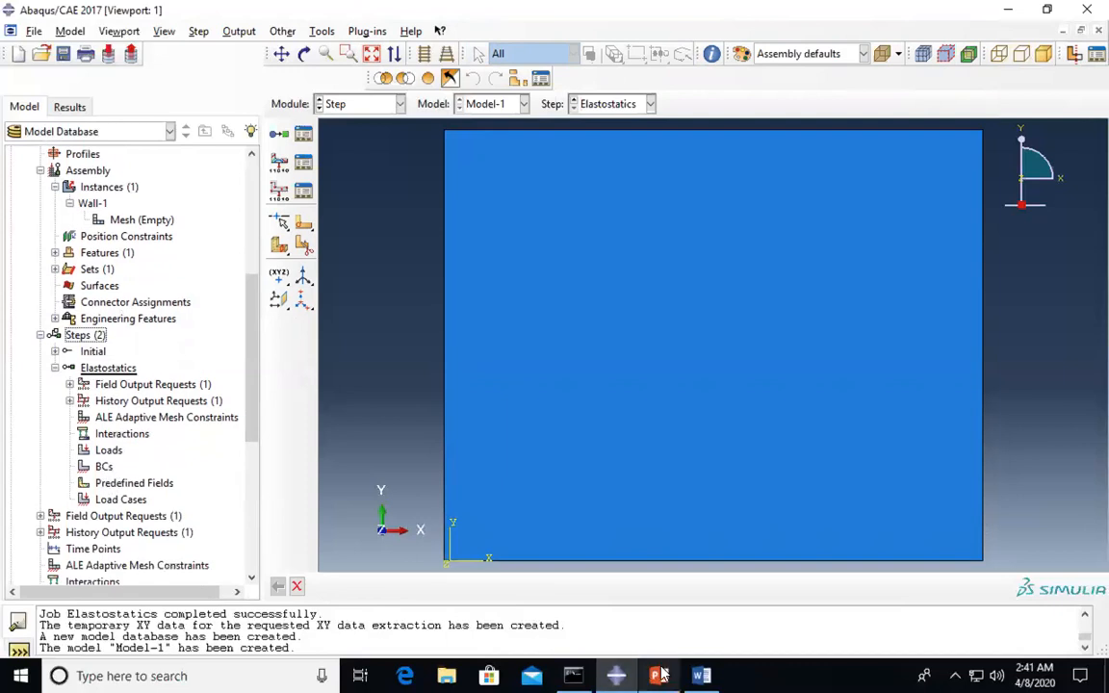
click(701, 676)
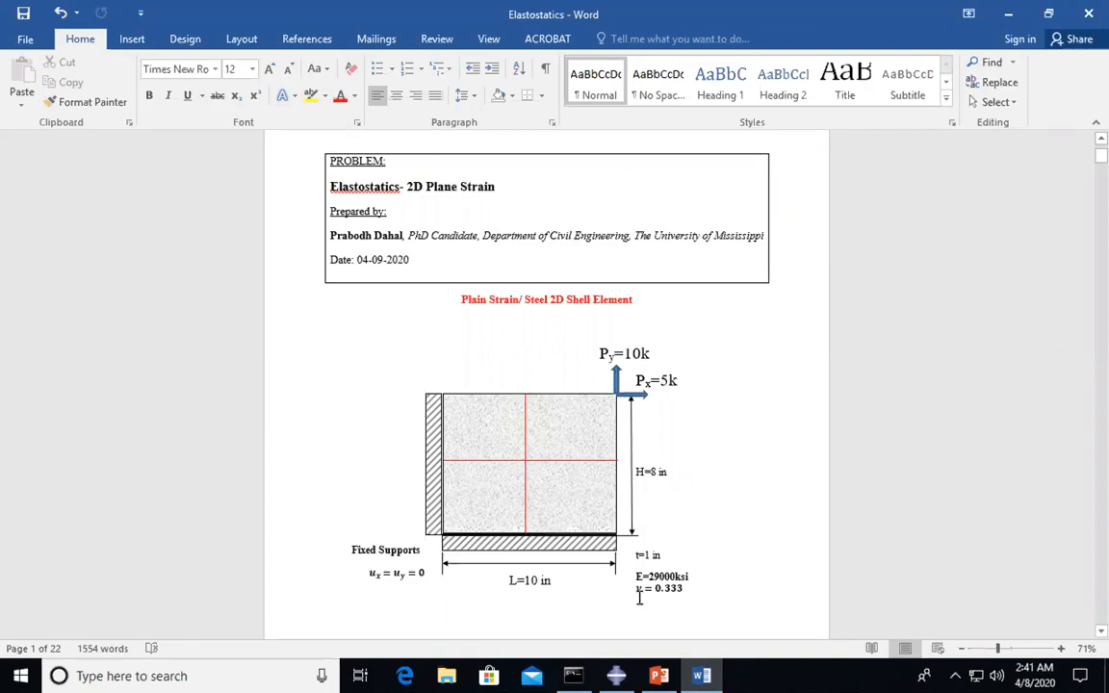
click(618, 675)
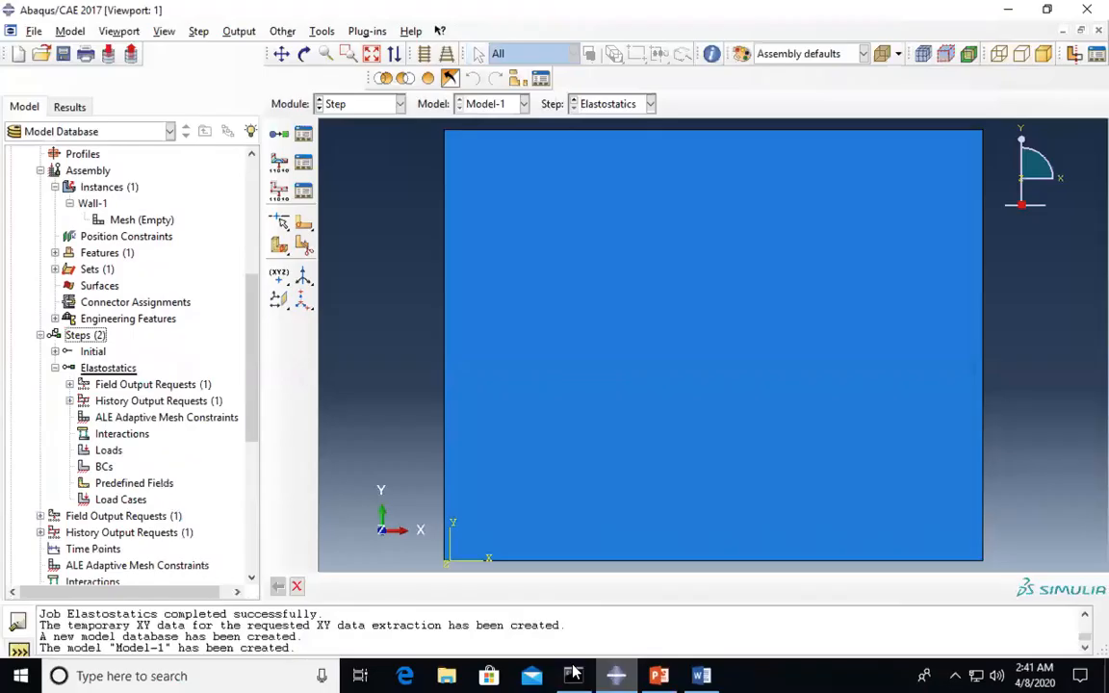
- Create a Displacement/Rotation boundary condition named Fixed Support on the wall's left and bottom edges
double_click(104, 466)
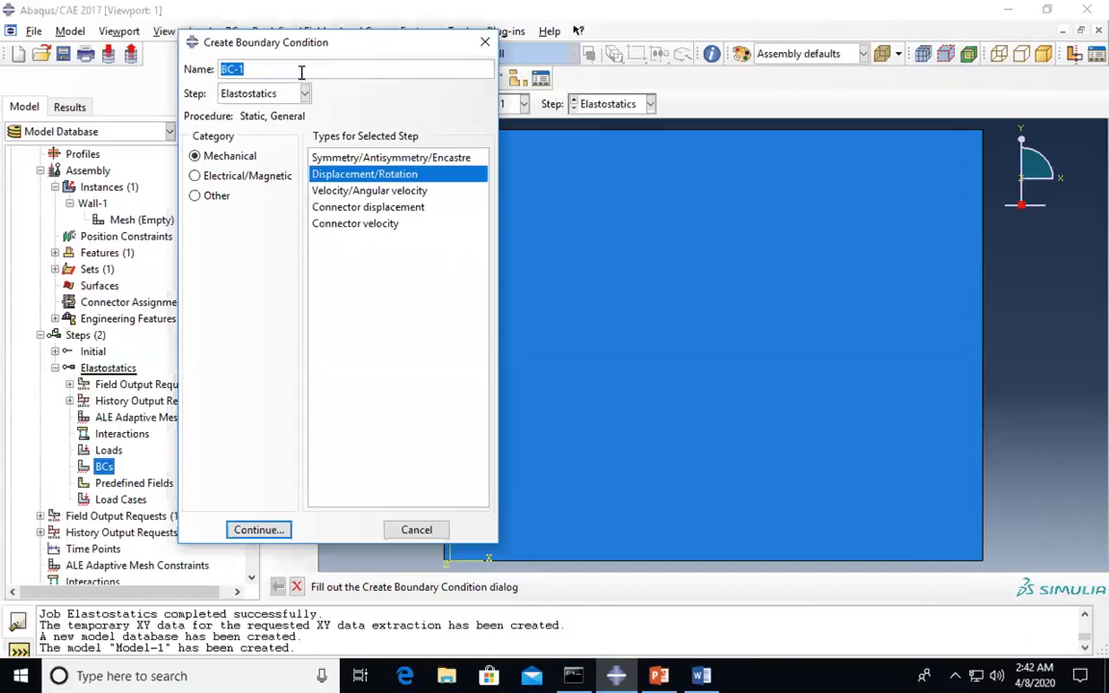
text(Fixed Support)
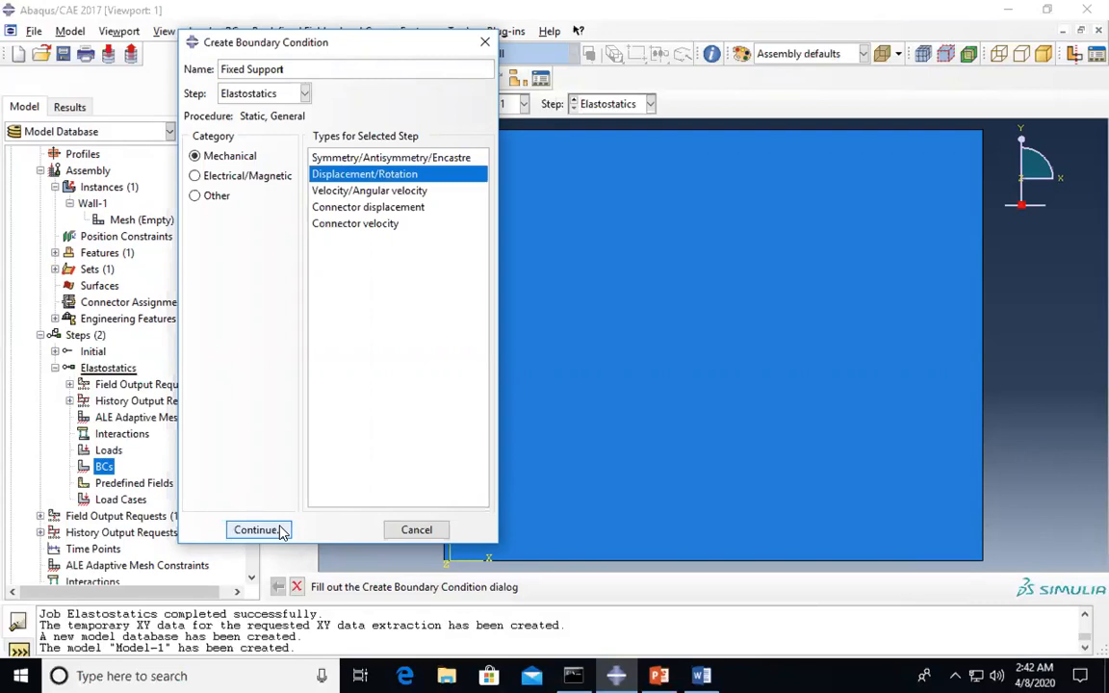
click(256, 530)
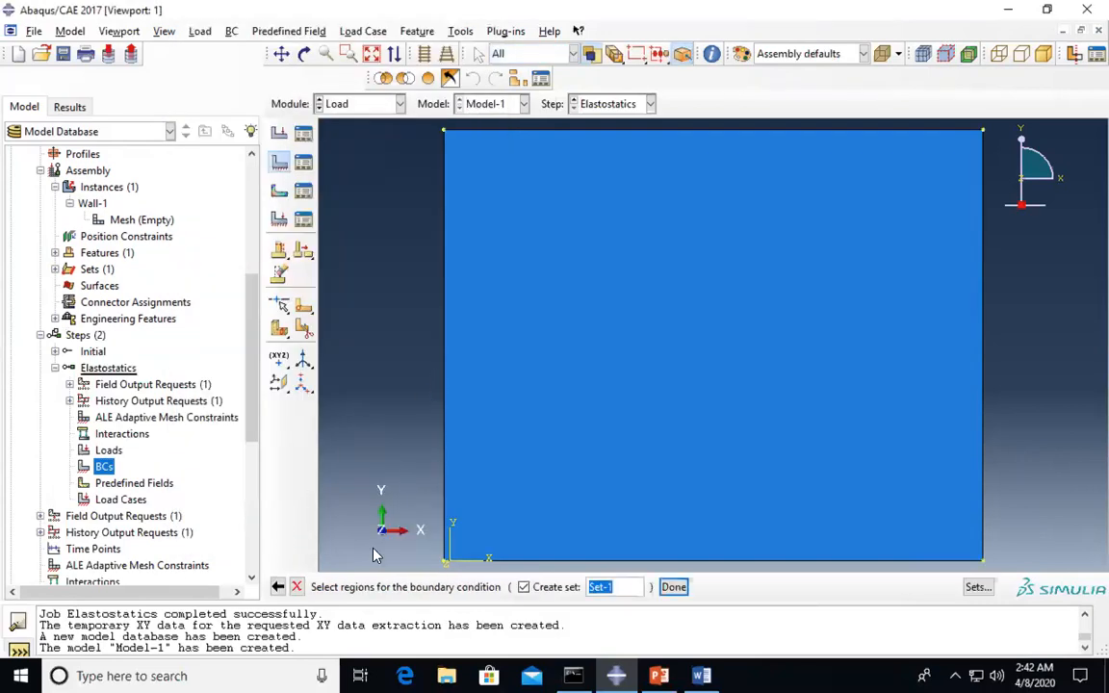
click(445, 402)
scroll(445, 402, down, 2)
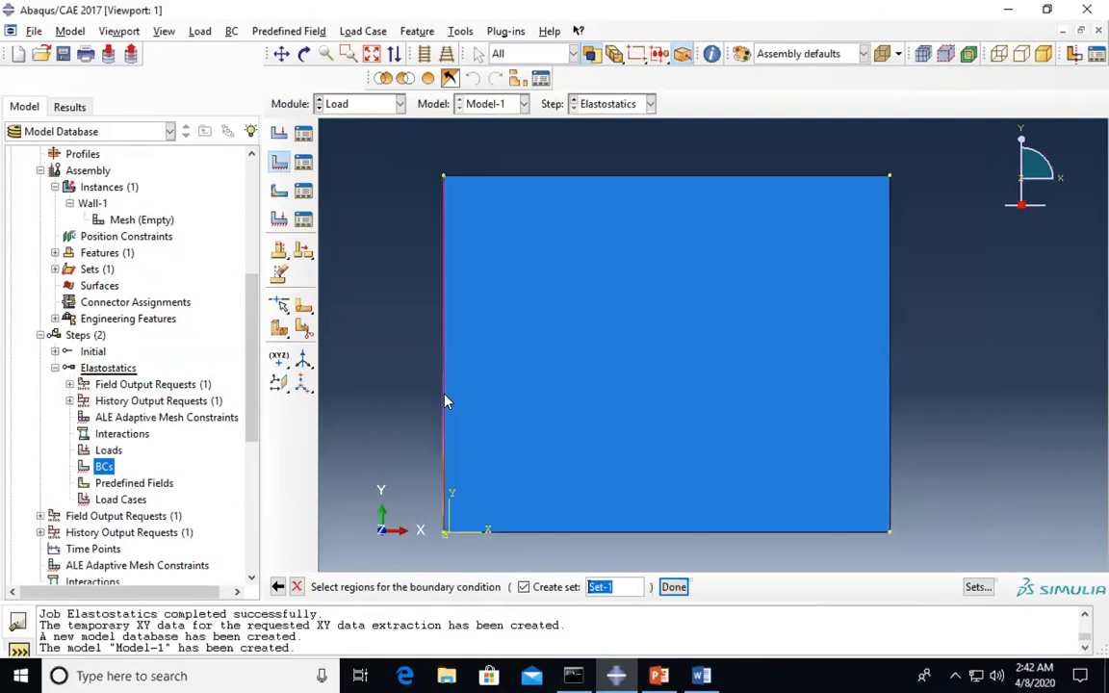
shift+click(550, 516)
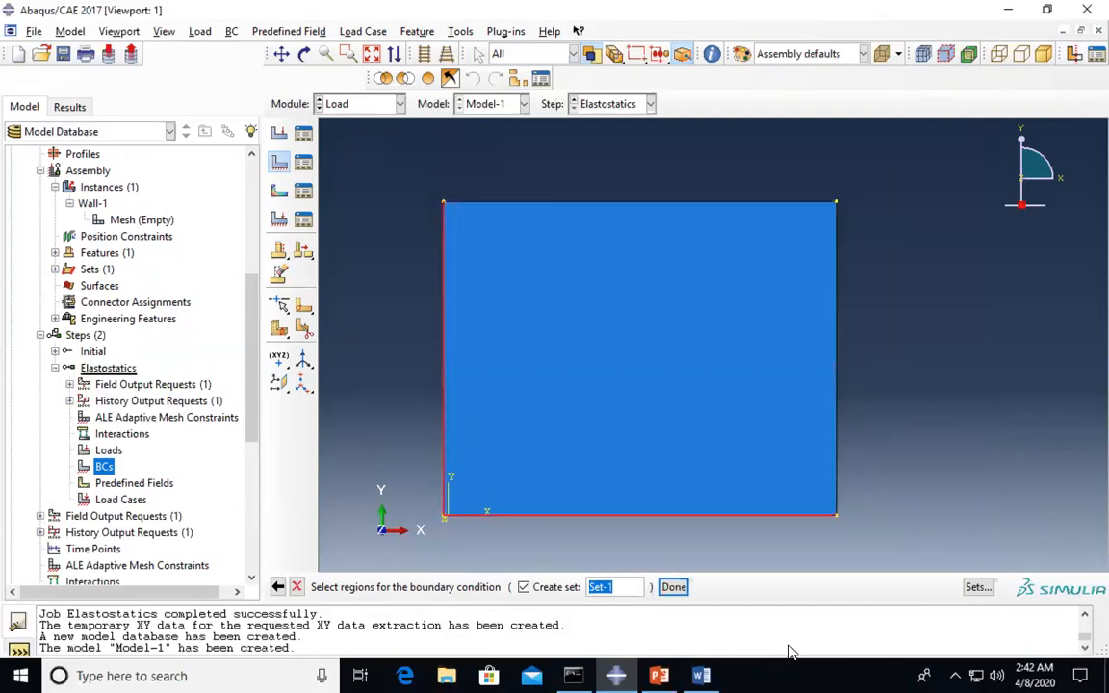
click(673, 588)
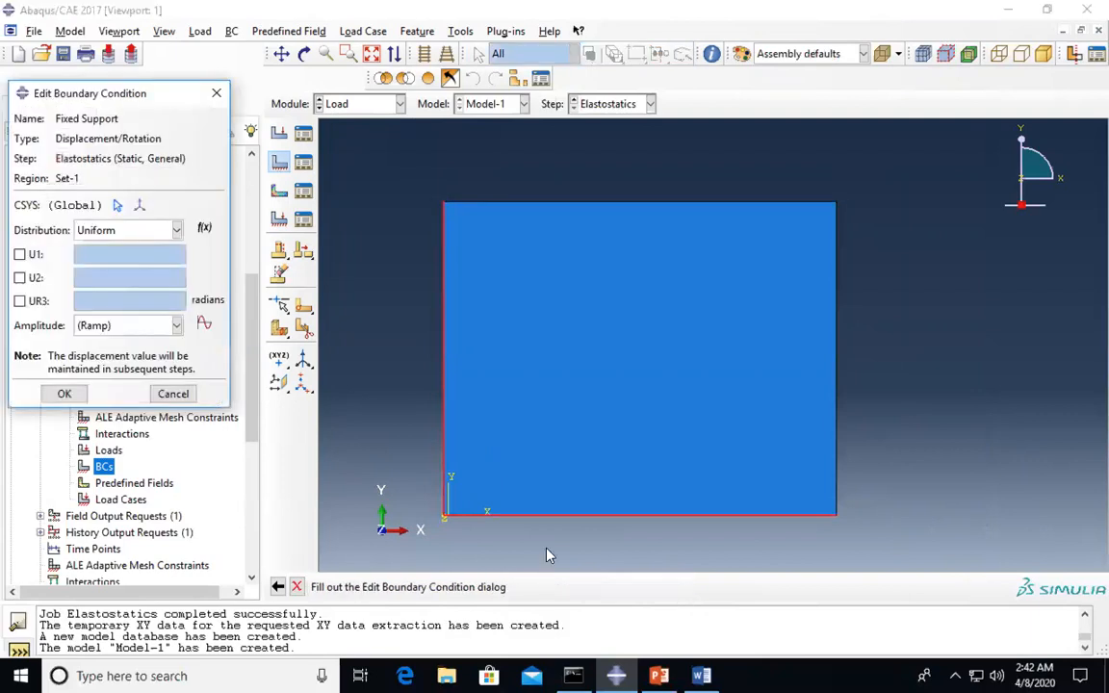
- Hold U1 and U2 at 0 and apply the Fixed Support condition
click(19, 256)
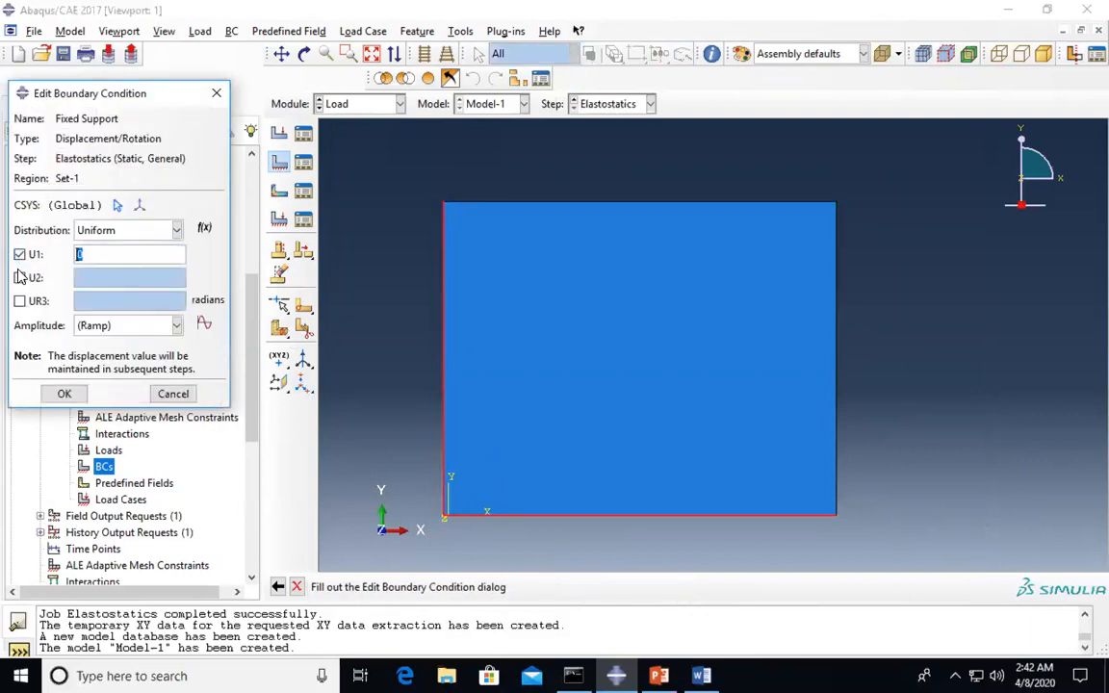
click(19, 279)
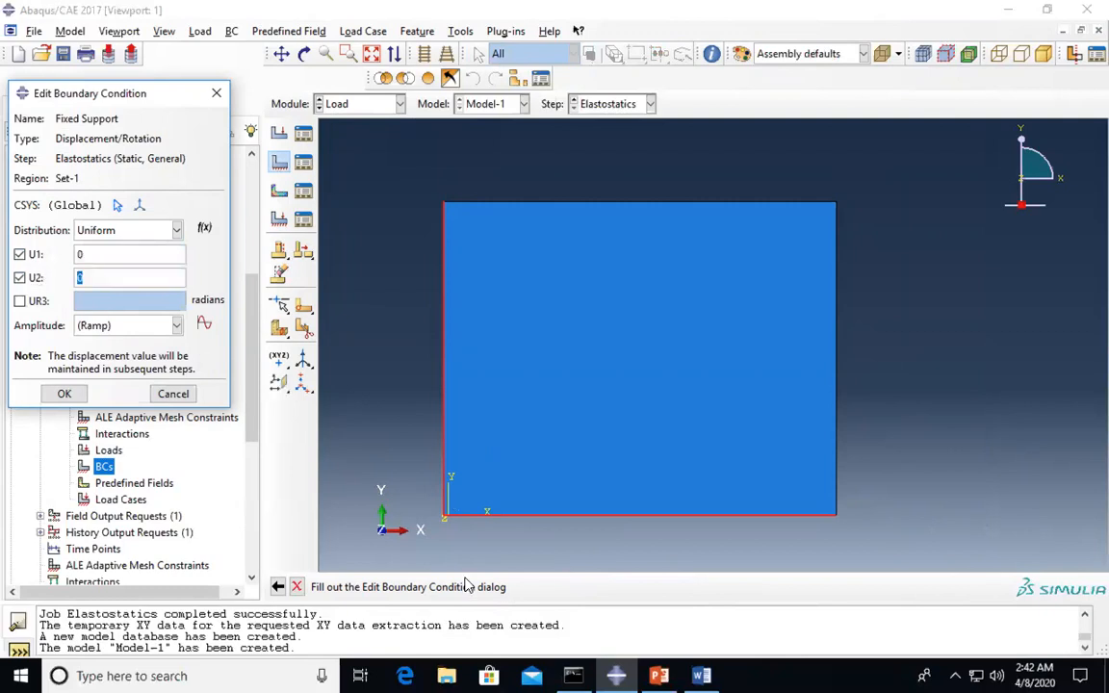
click(701, 676)
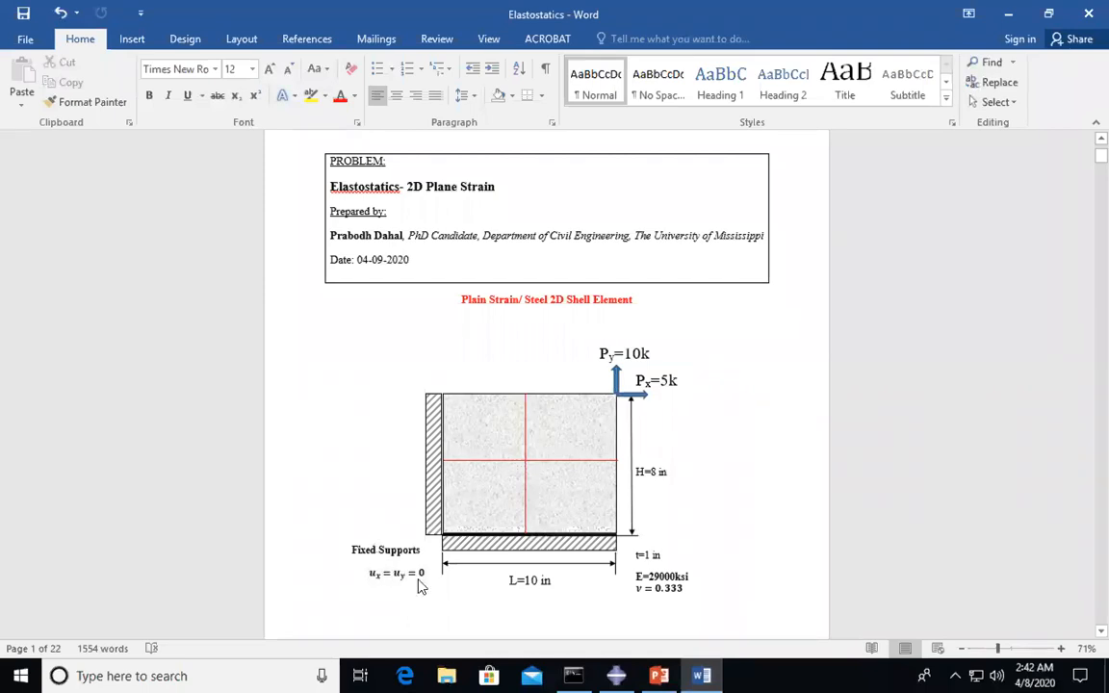
click(616, 676)
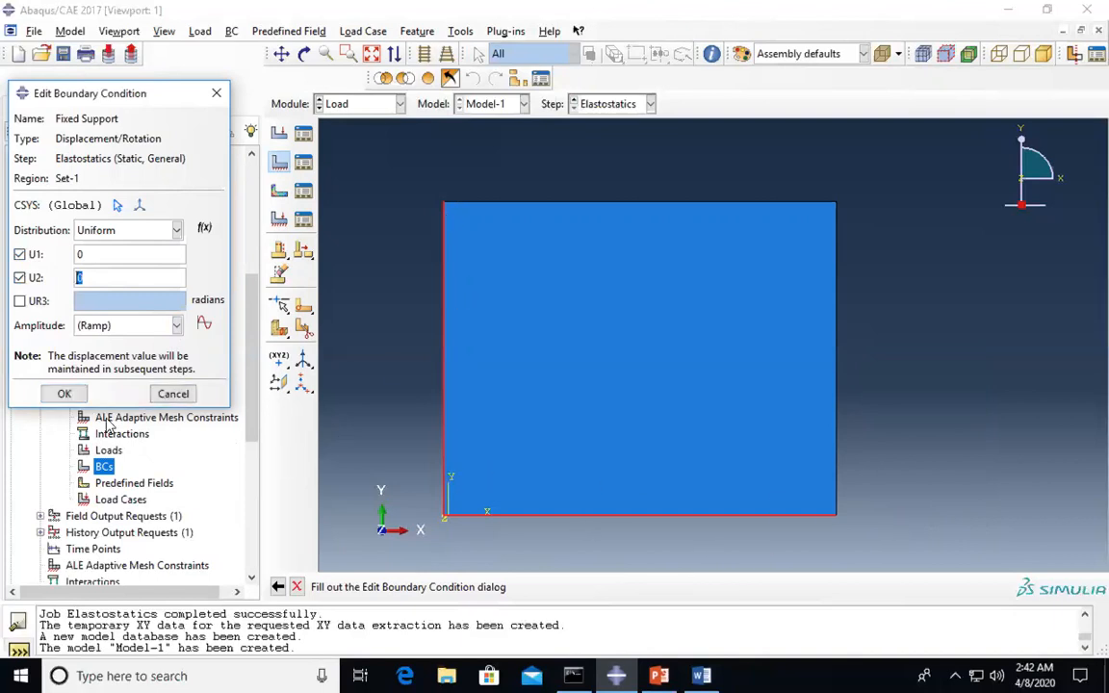
click(65, 395)
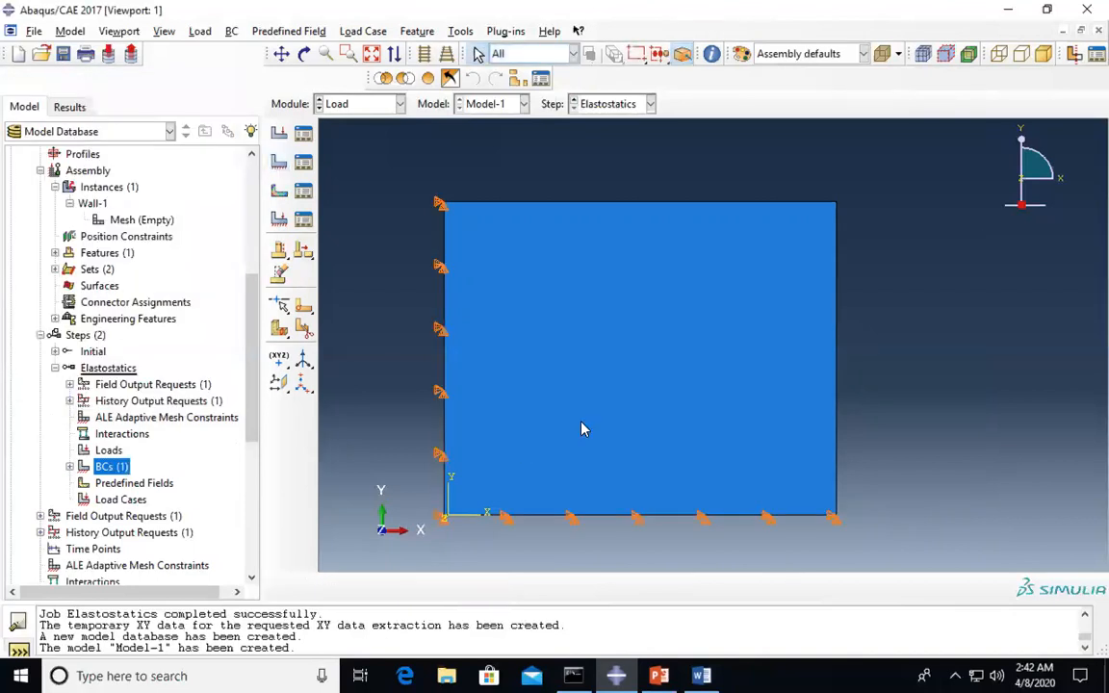
click(69, 467)
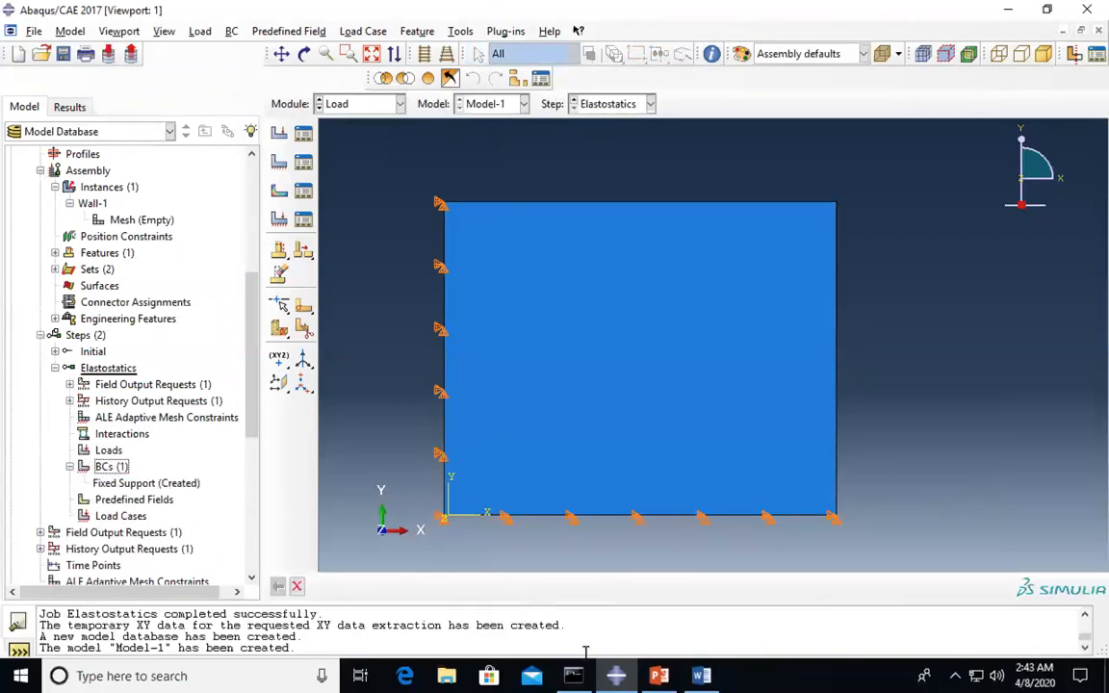
click(707, 676)
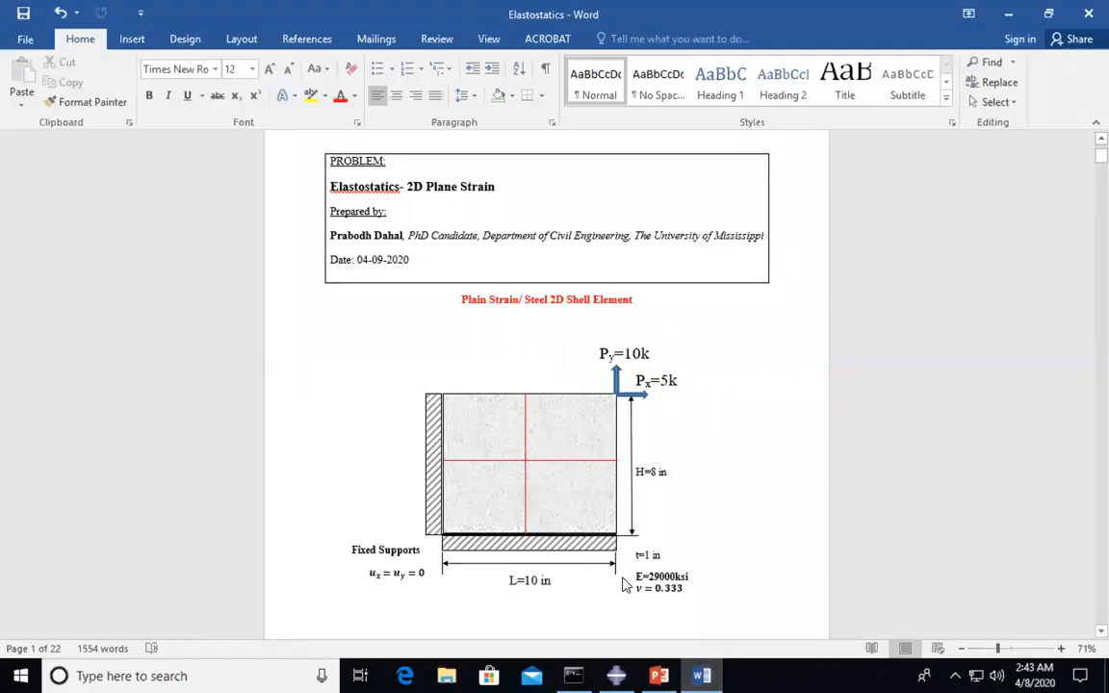
click(601, 668)
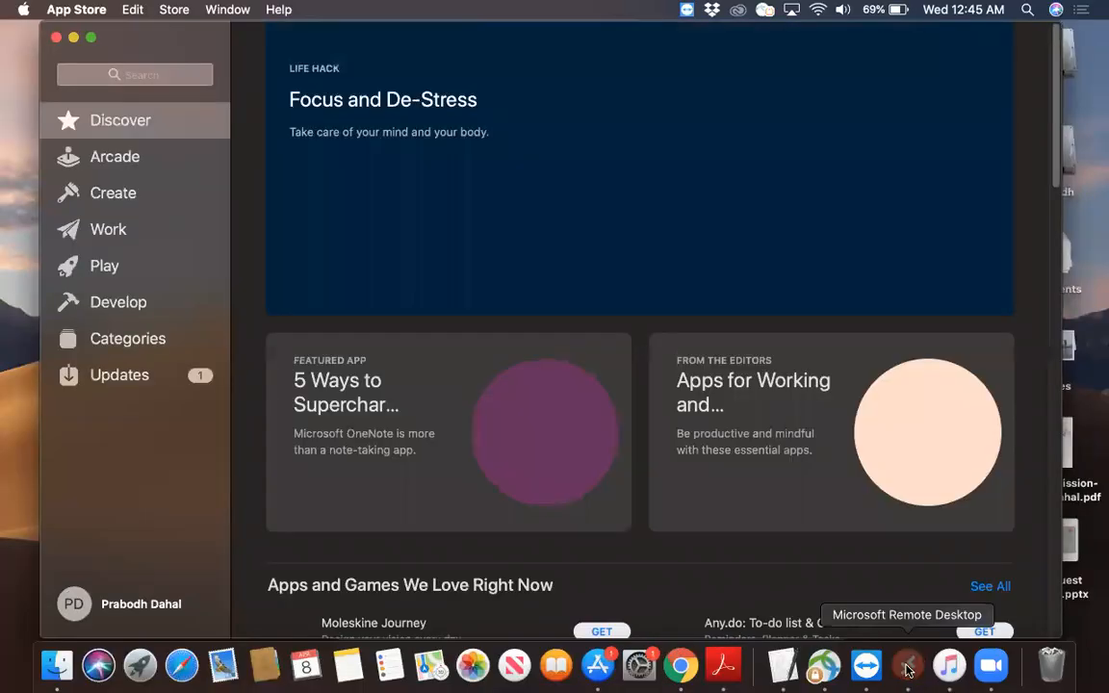
click(912, 662)
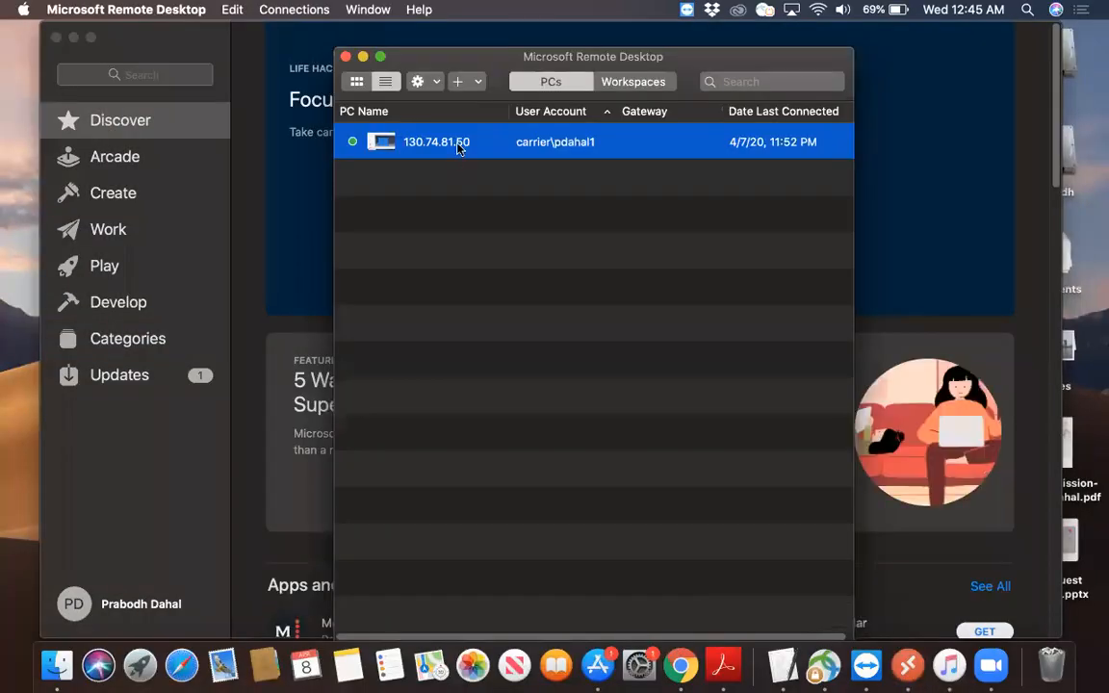
double_click(458, 146)
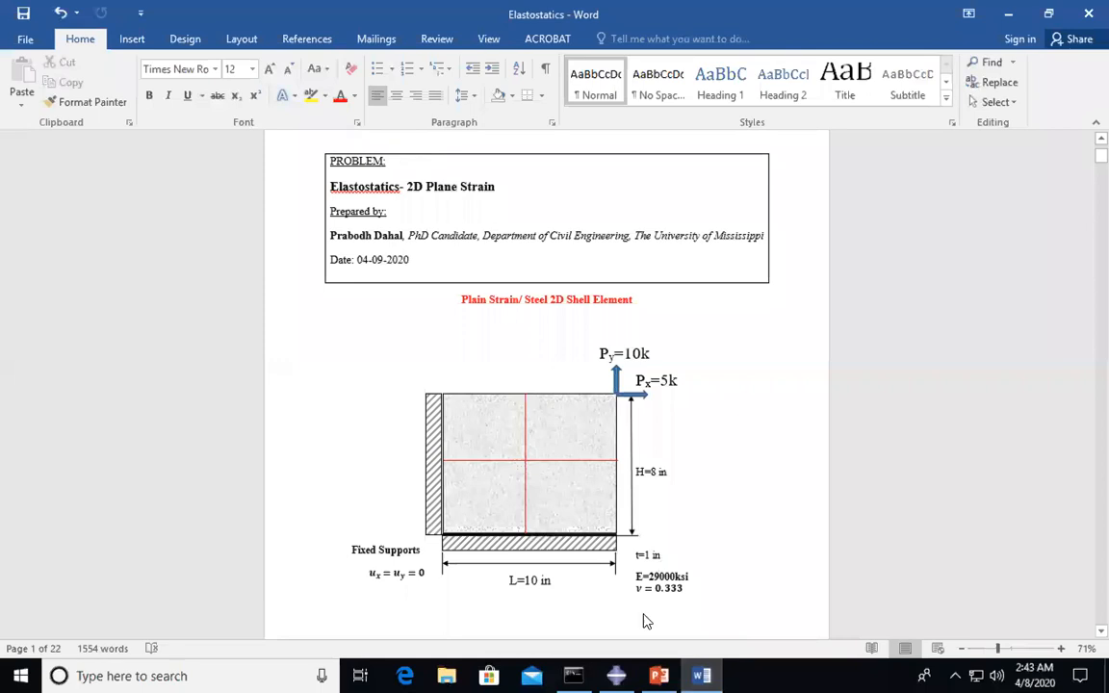
click(617, 674)
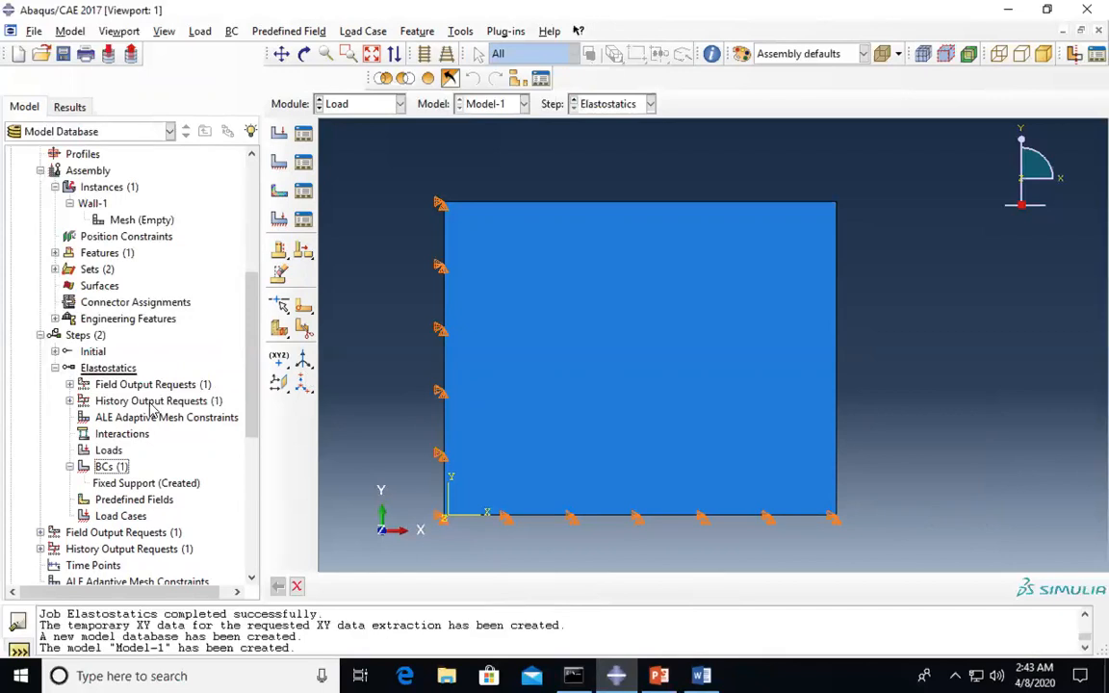
- Begin a Concentrated force load, entering the name PLoad, for the Elastostatics step
double_click(108, 450)
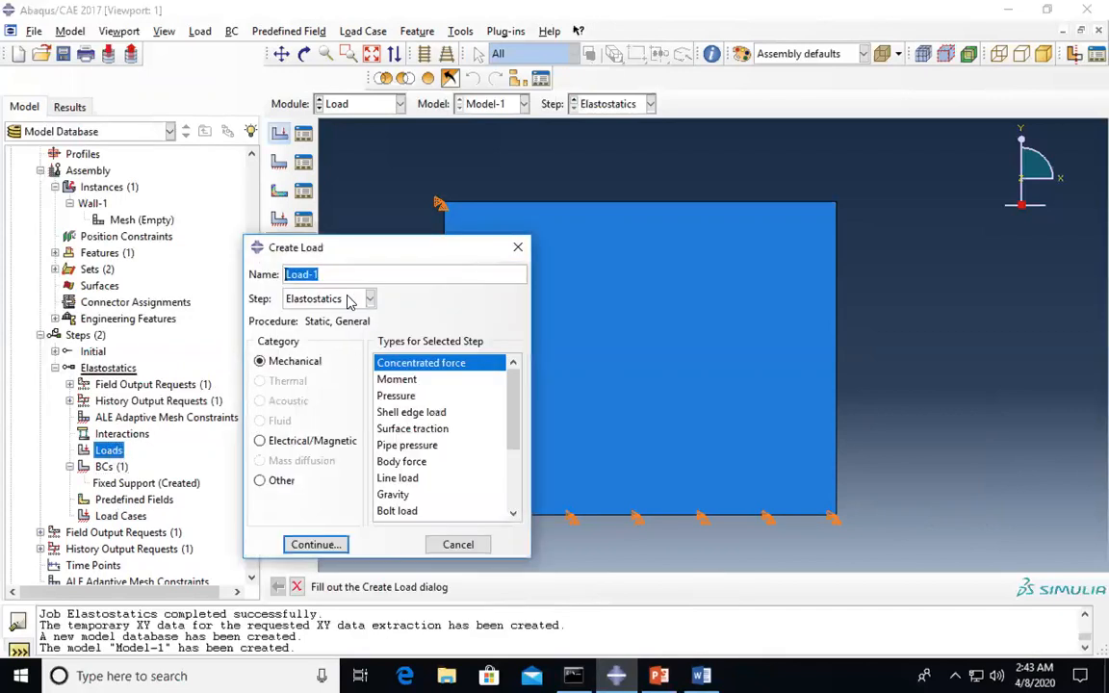
text(PLoa)
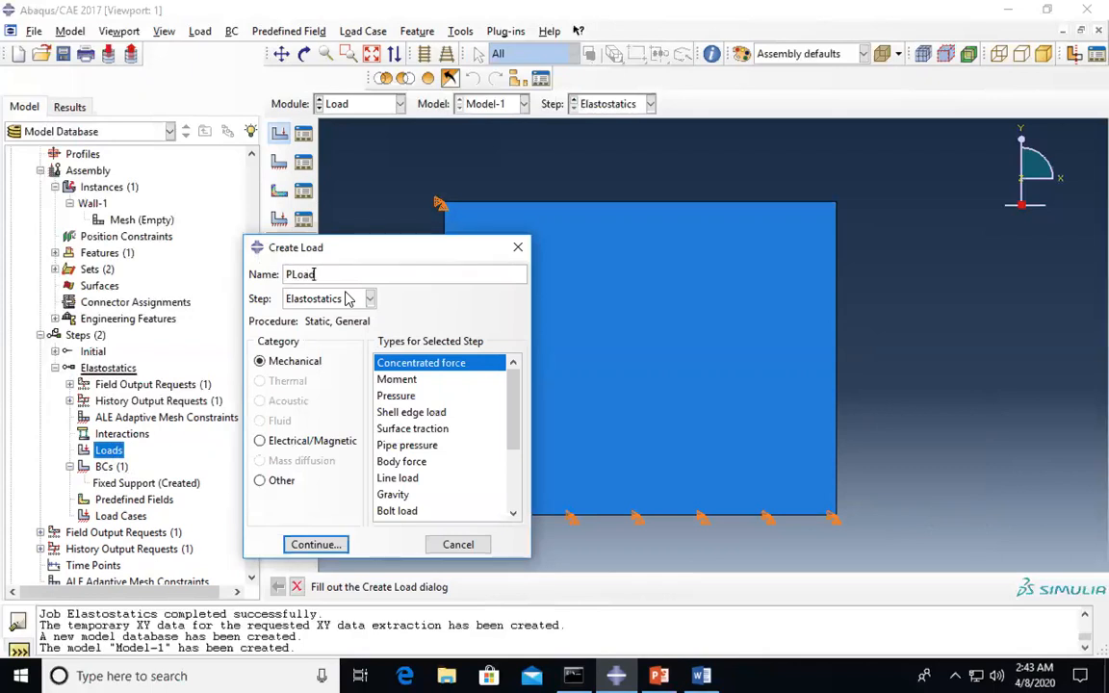
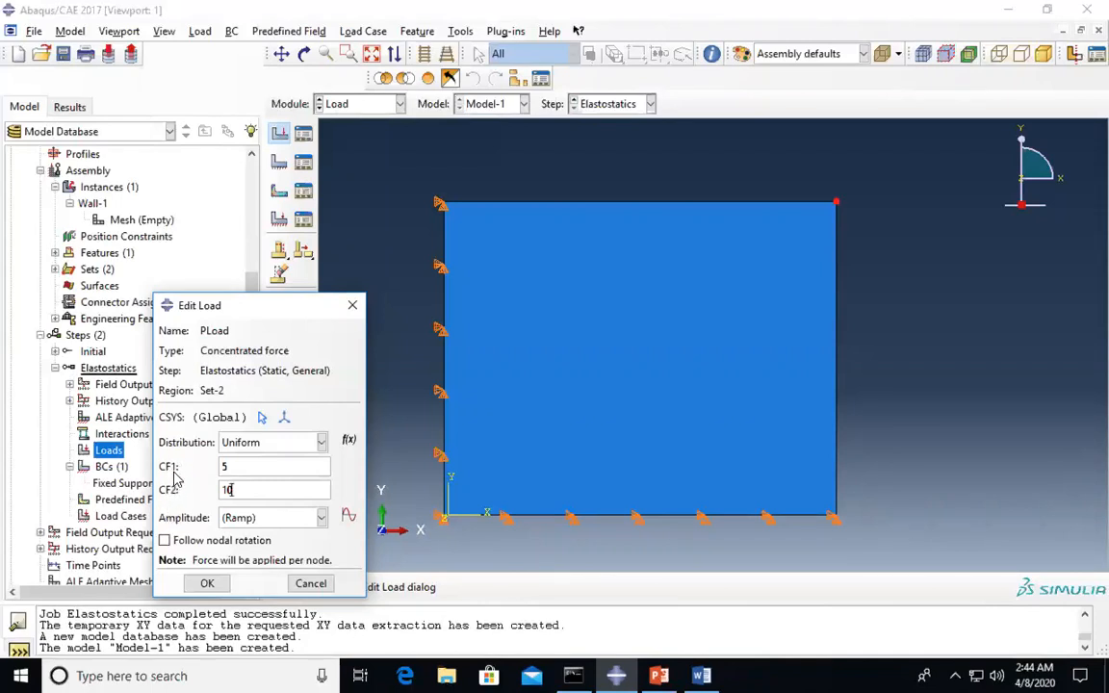
- Confirm the PLoad force with CF1=5 and CF2=10, then bring the Word tutorial forward
click(208, 585)
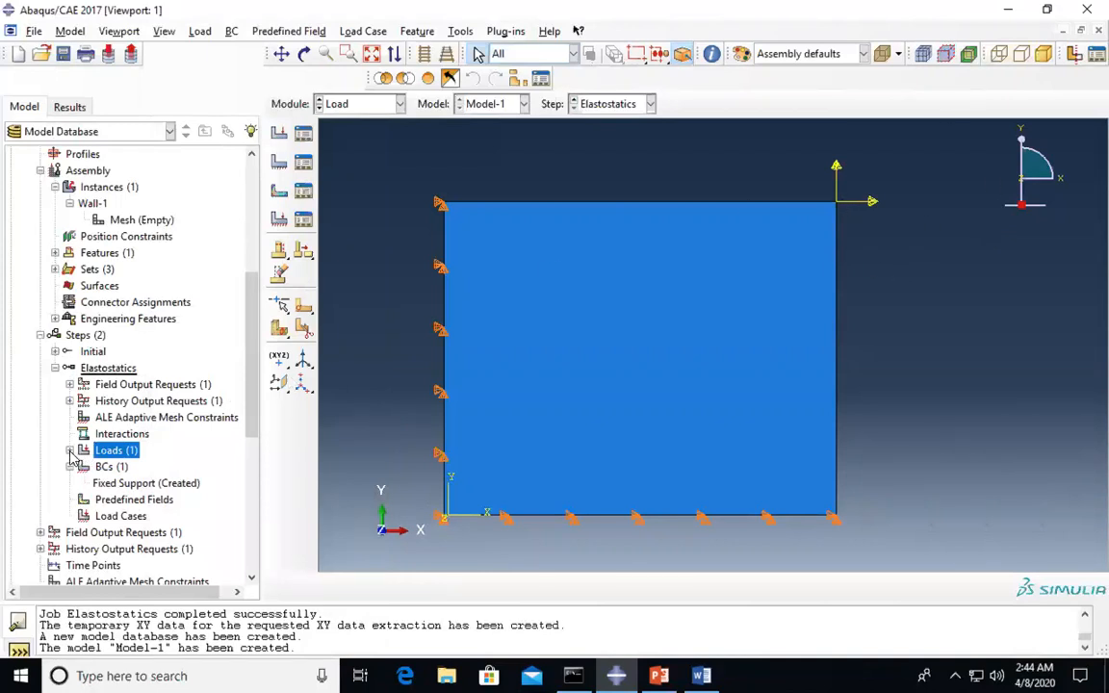
scroll(181, 423, down, 2)
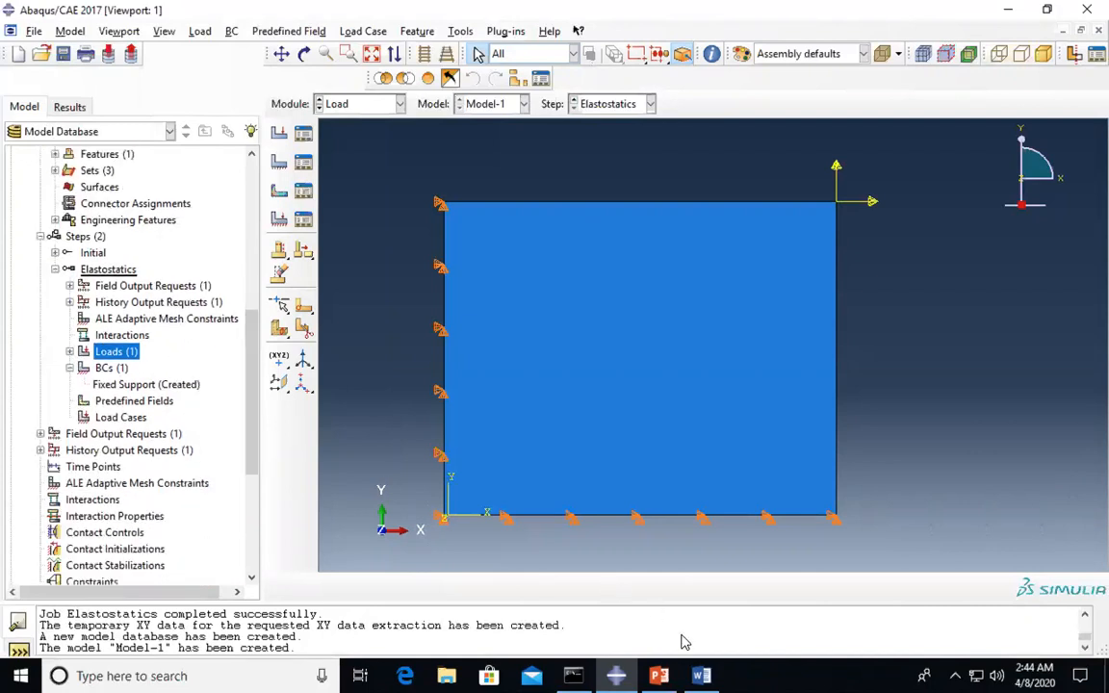
mouse_move(679, 674)
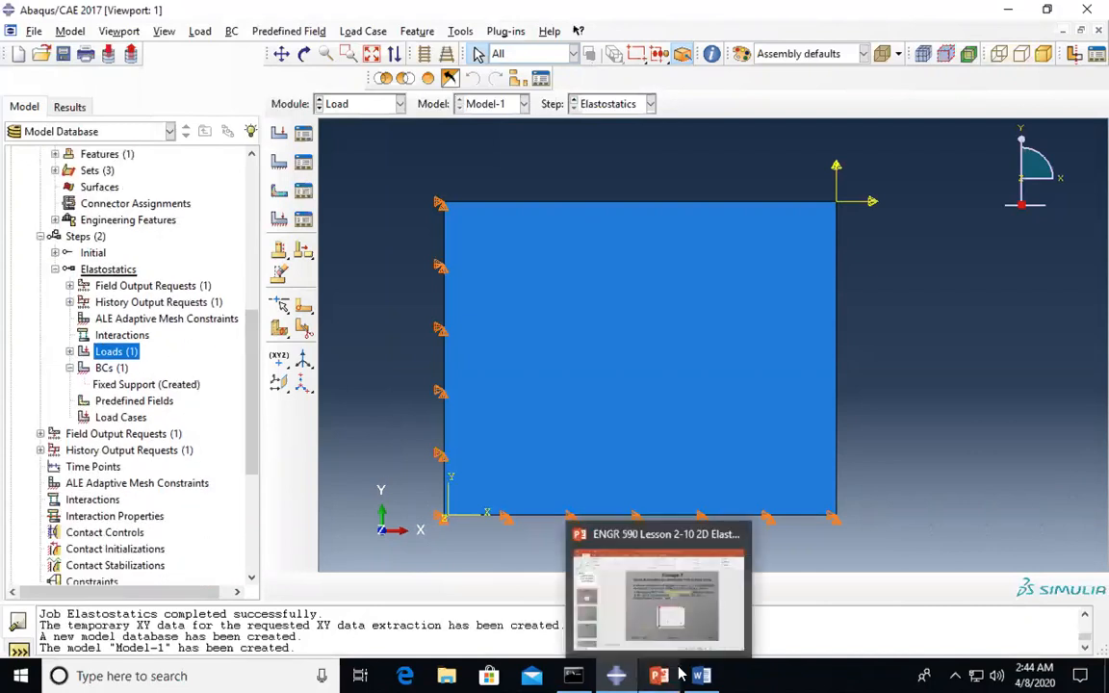
click(701, 676)
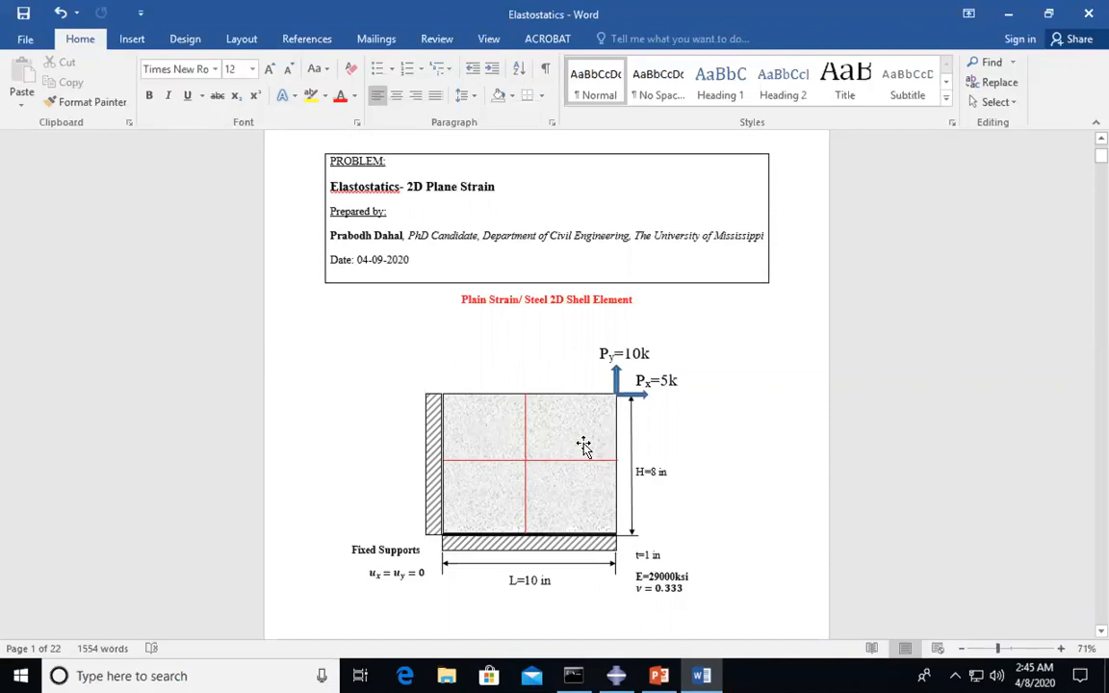
- Check the Word sketch of the wall's loads, supports and dimensions, then return to Abaqus/CAE
click(617, 676)
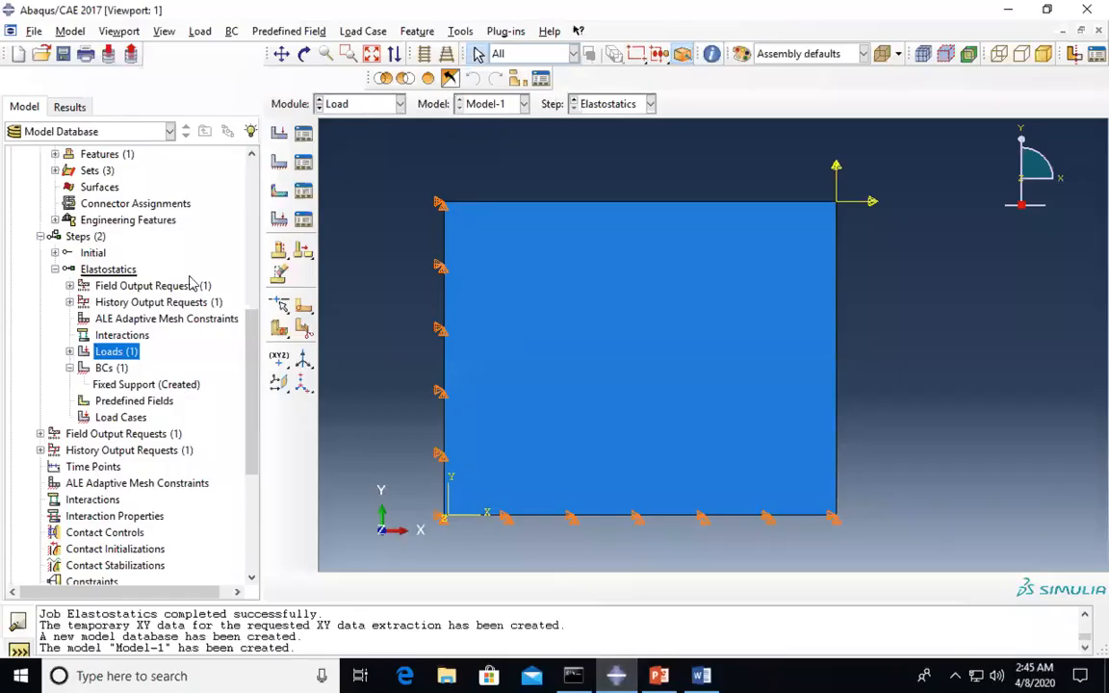
- In the Mesh module, select the wall face for element type assignment
click(349, 104)
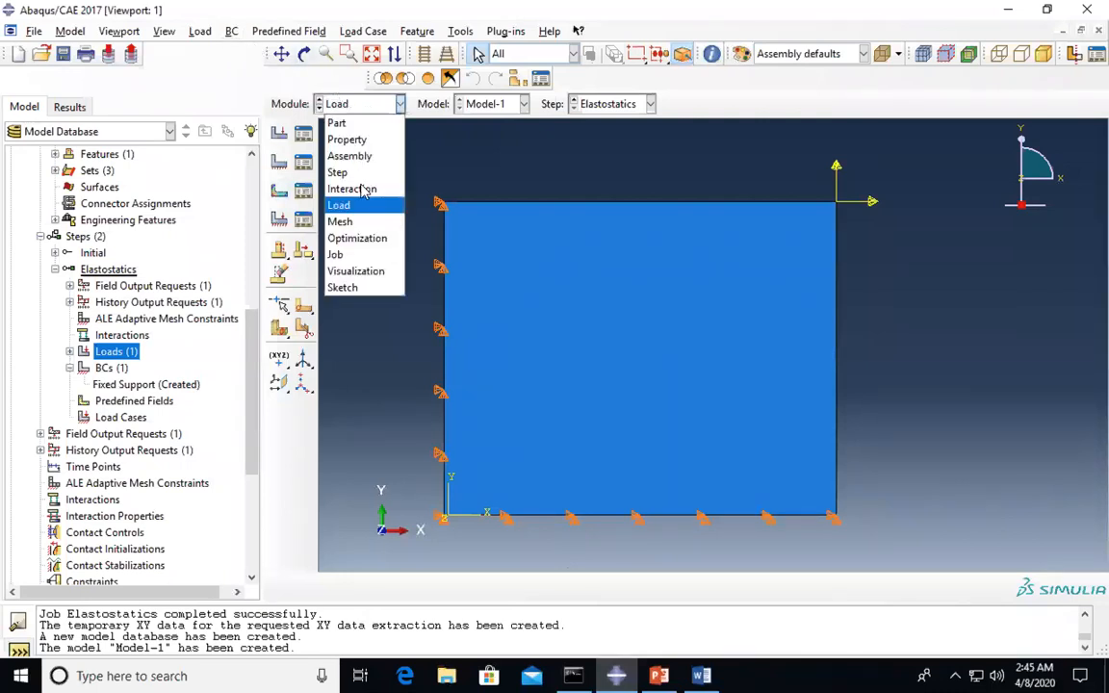
click(363, 224)
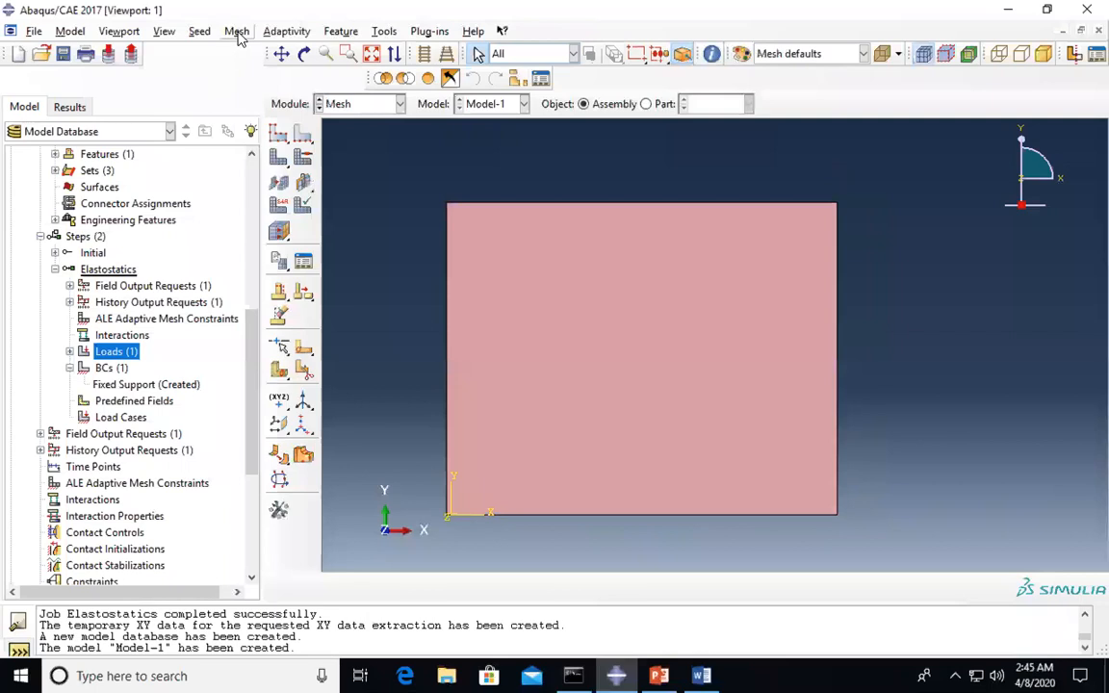
click(236, 31)
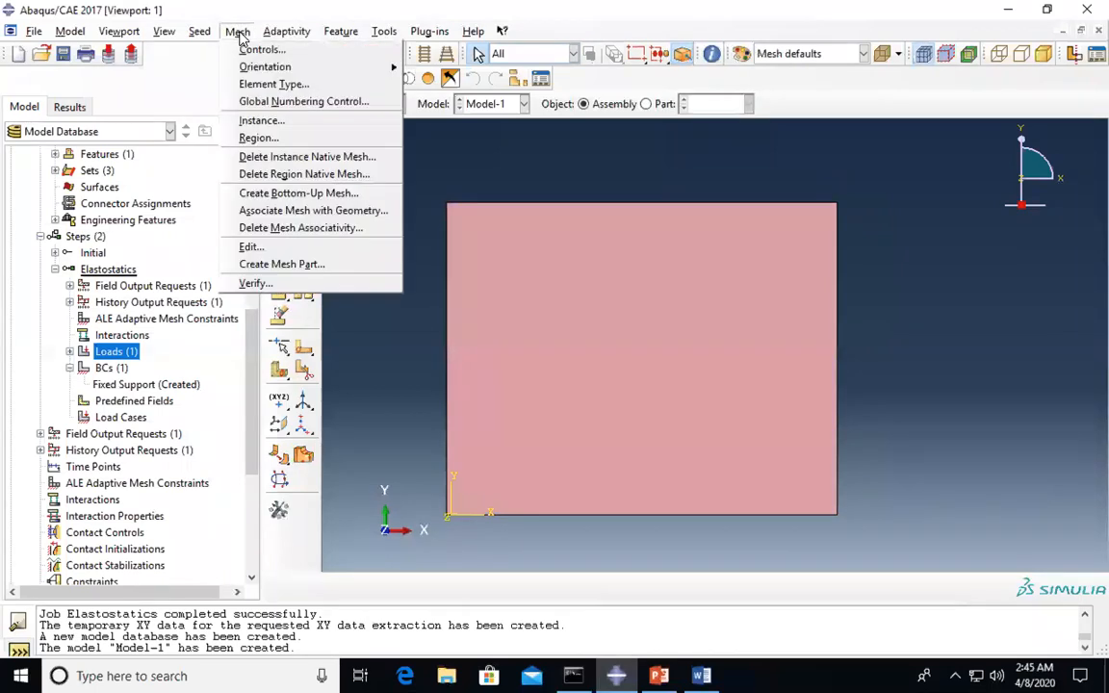
click(258, 85)
click(644, 380)
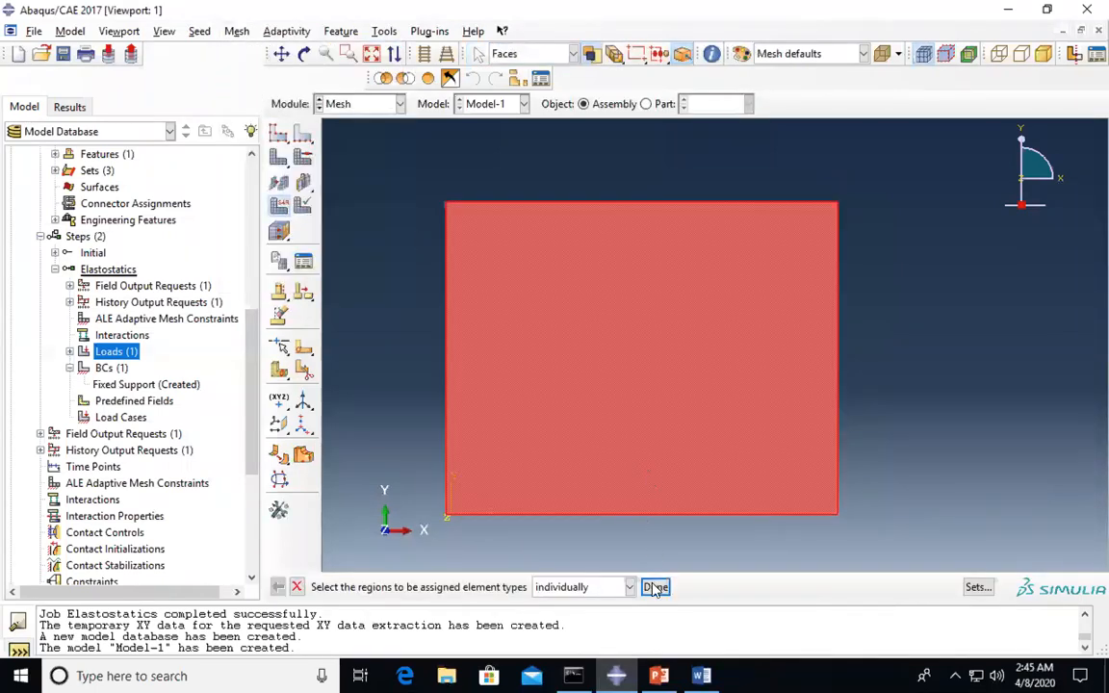
click(656, 587)
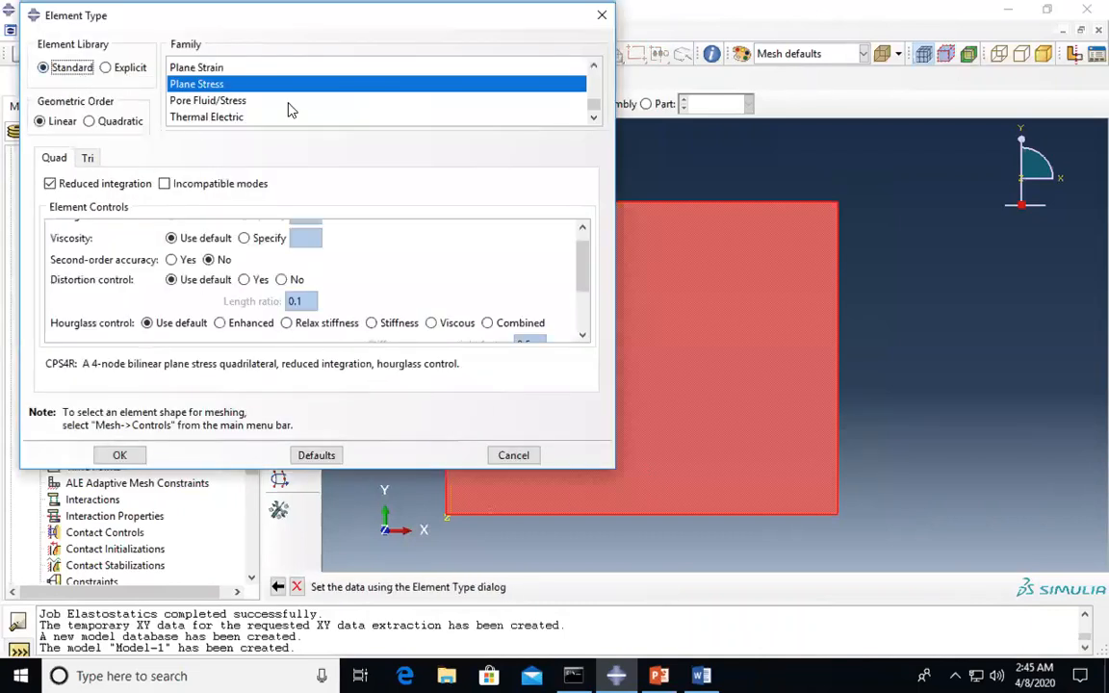
- Assign the Plane Strain family so the face gets CPE4R elements
scroll(289, 110, up, 5)
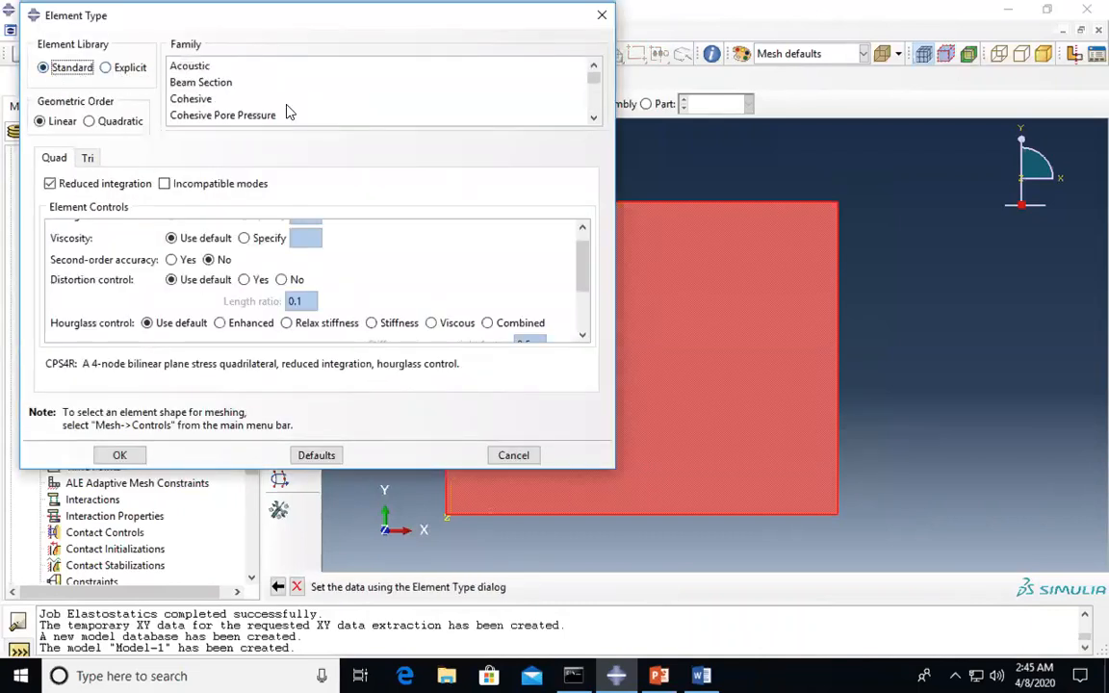
click(210, 99)
scroll(207, 94, down, 3)
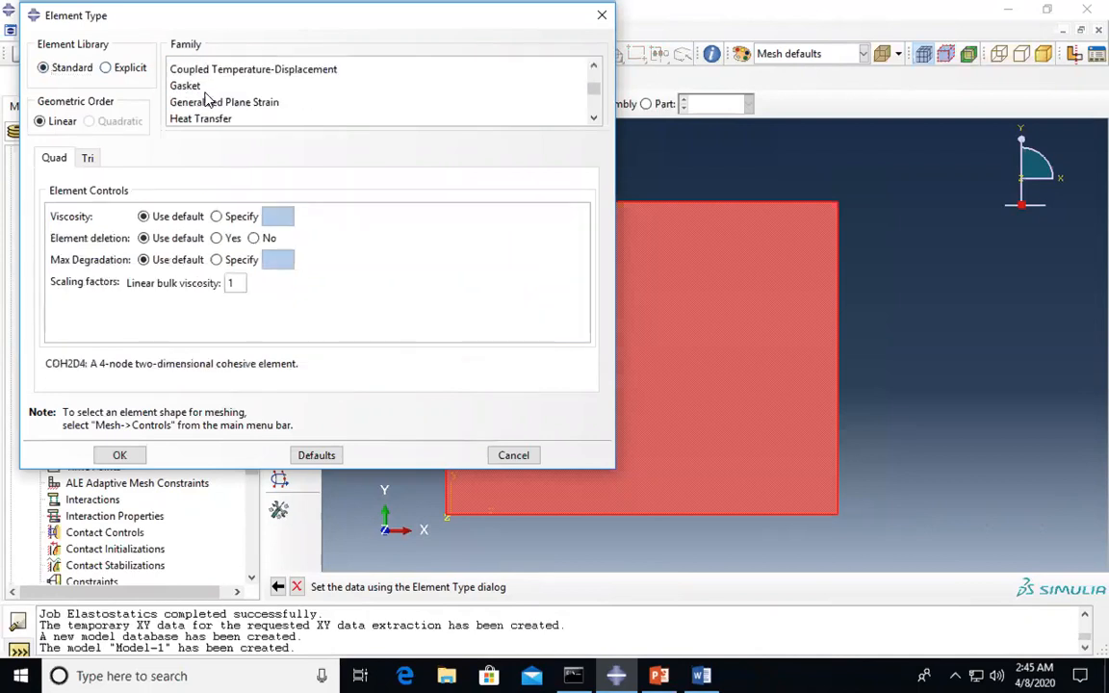
scroll(197, 89, up, 2)
scroll(192, 87, up, 3)
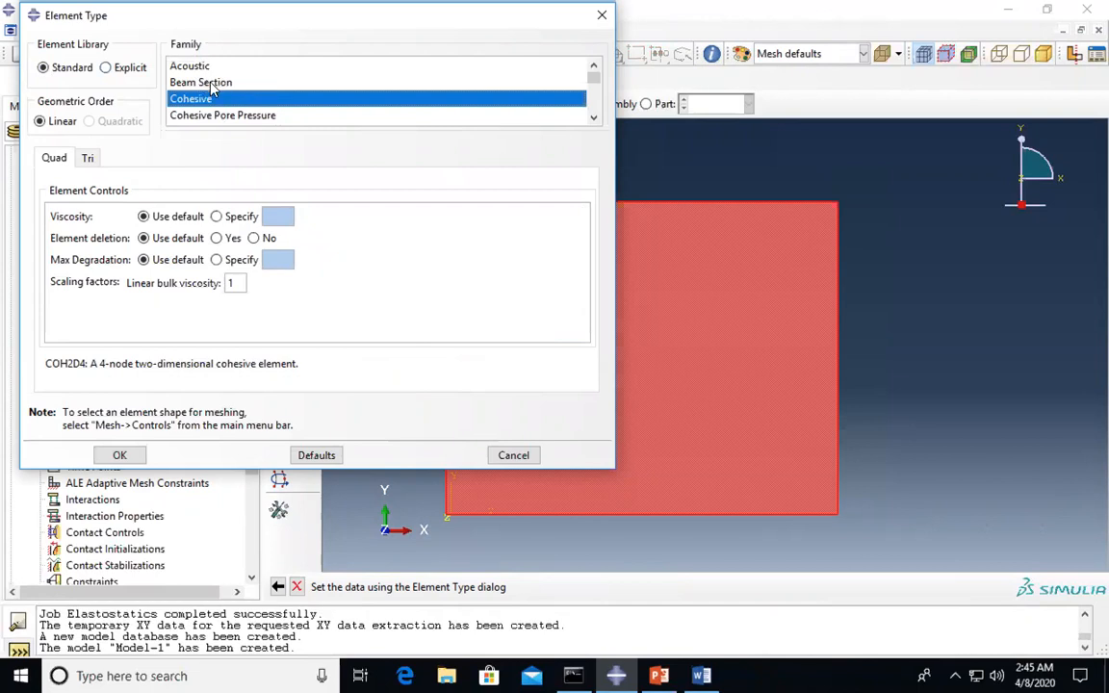
scroll(211, 89, down, 1)
scroll(212, 89, down, 2)
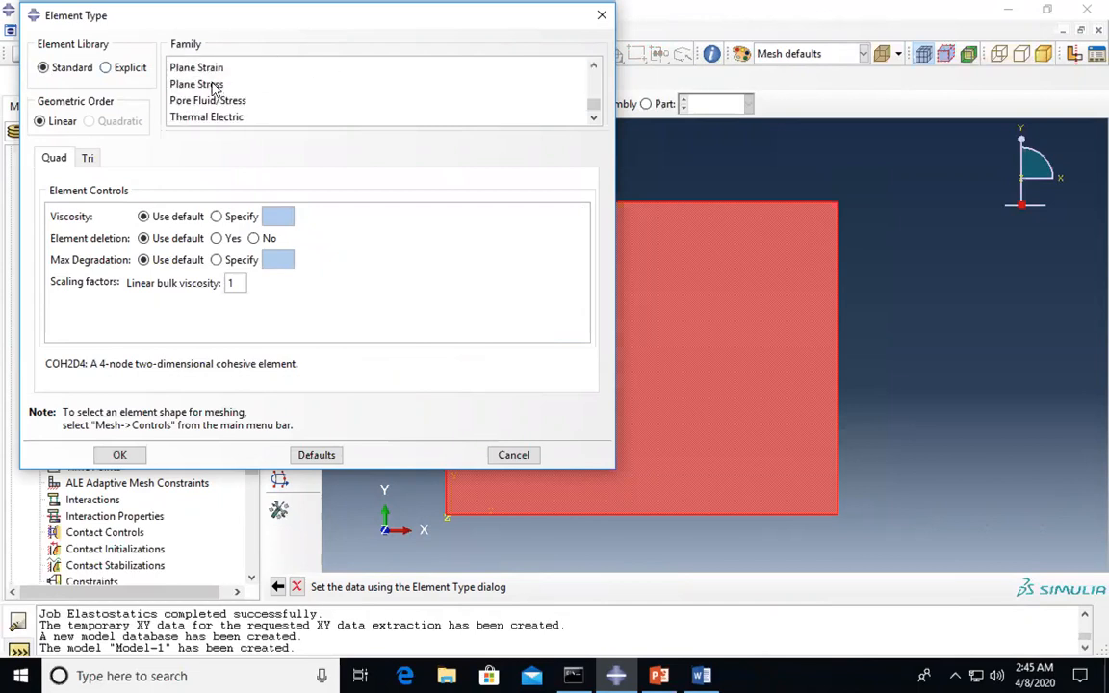
click(190, 68)
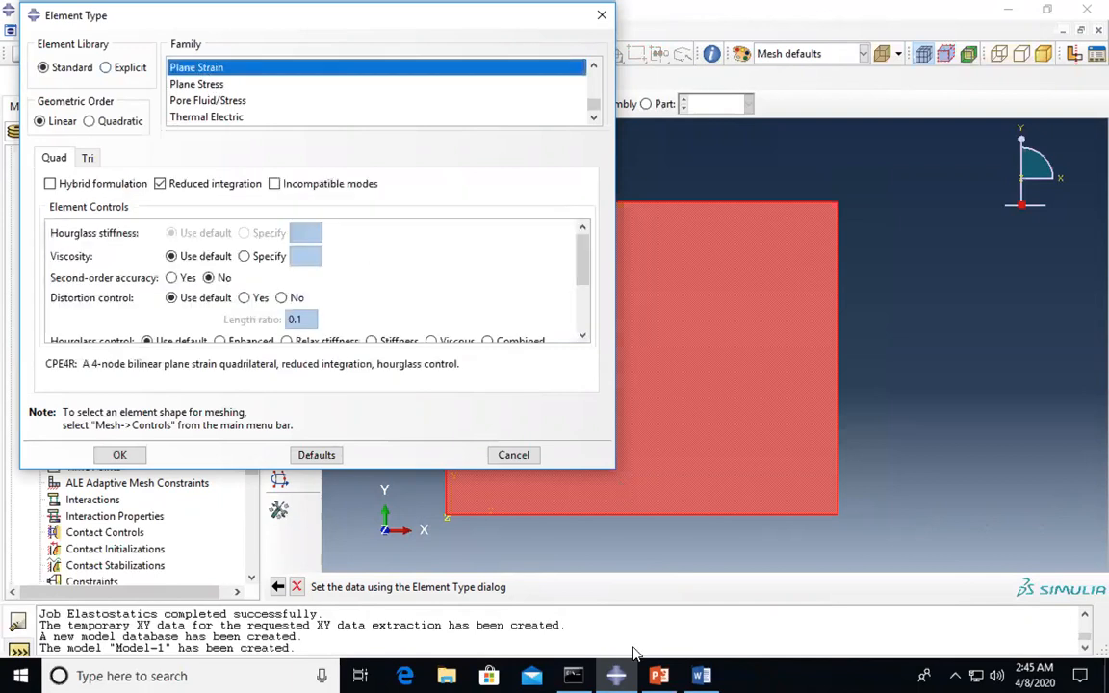
click(701, 676)
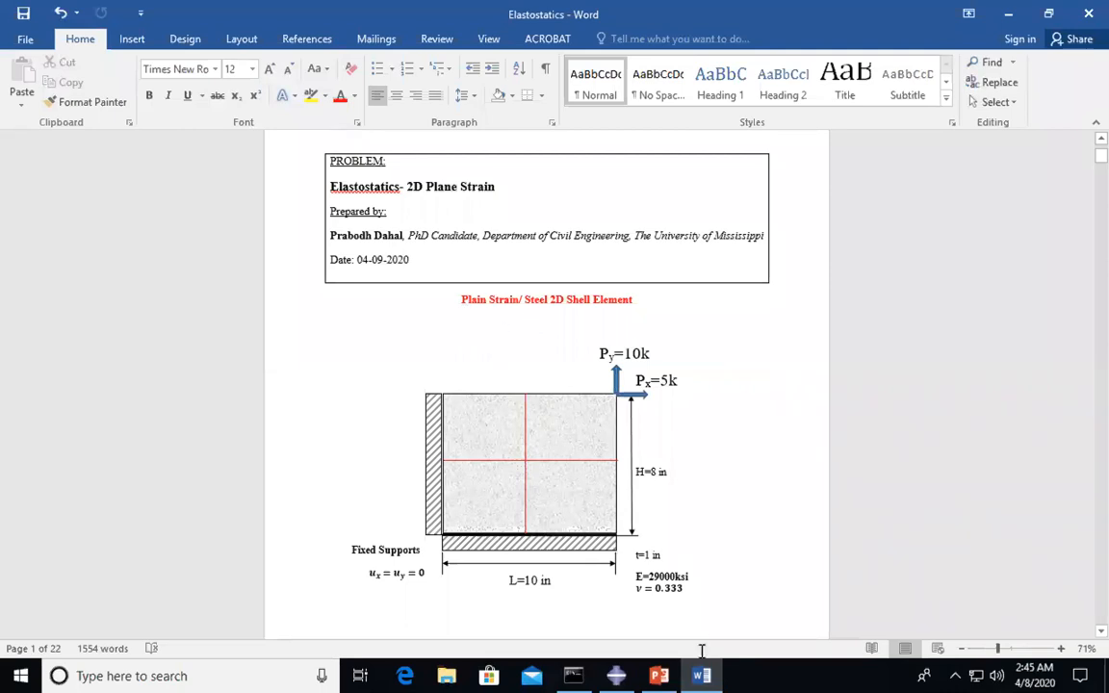
click(616, 676)
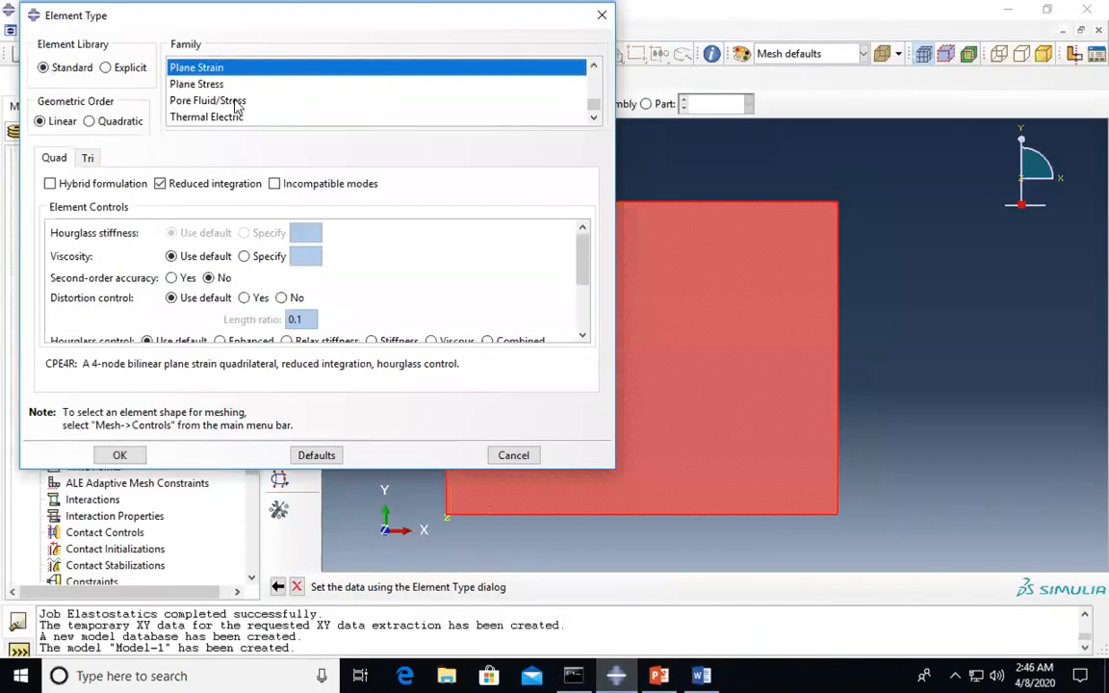
click(120, 455)
click(656, 587)
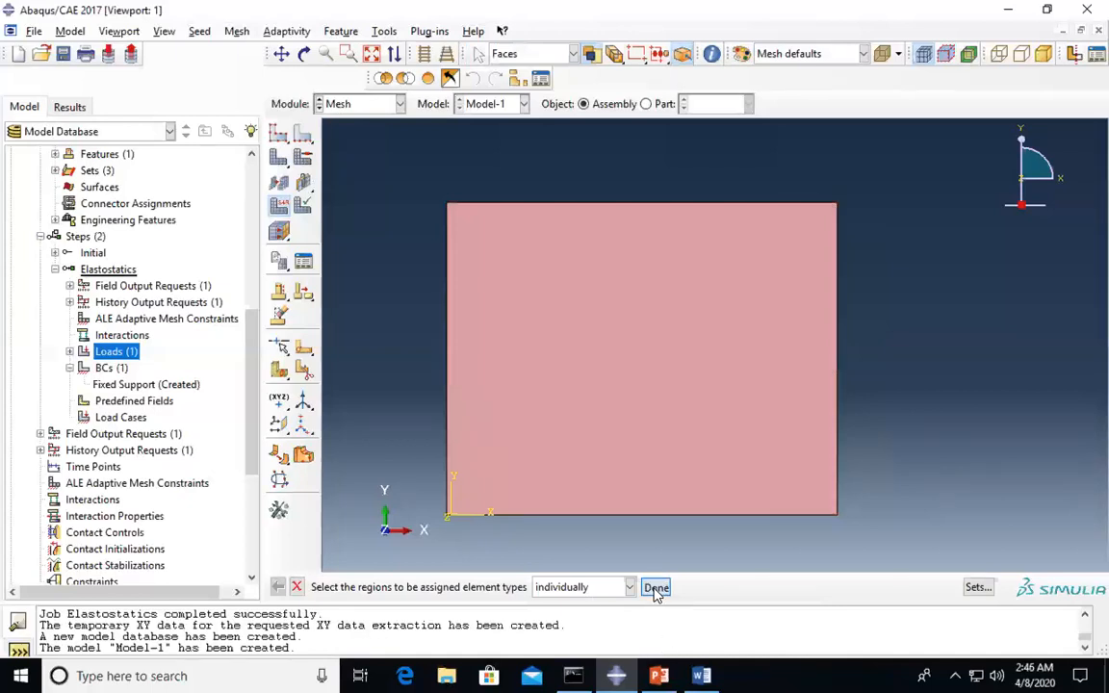
- Seed the left, top, right and bottom edges by number with 2 elements each
click(304, 137)
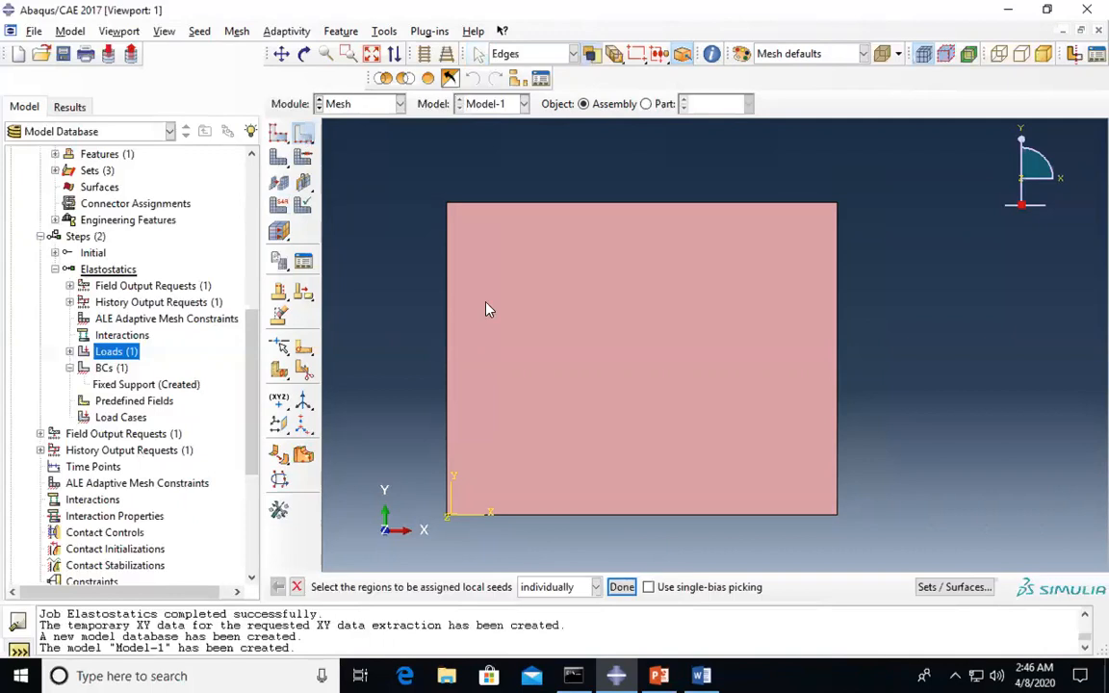
click(449, 351)
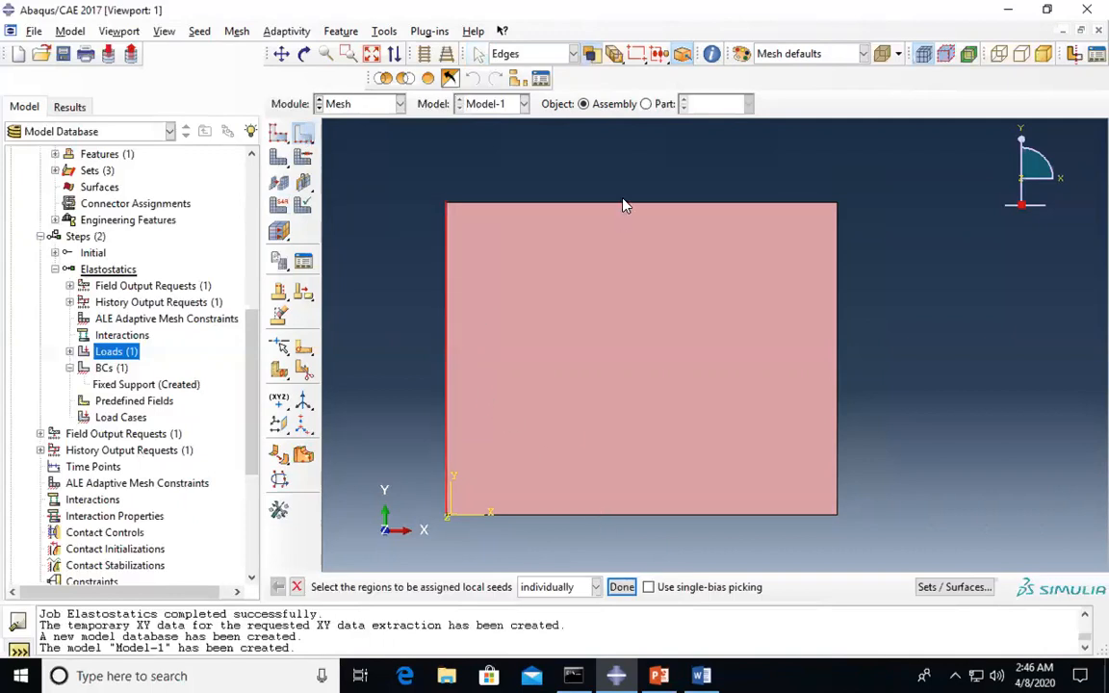
shift+click(626, 203)
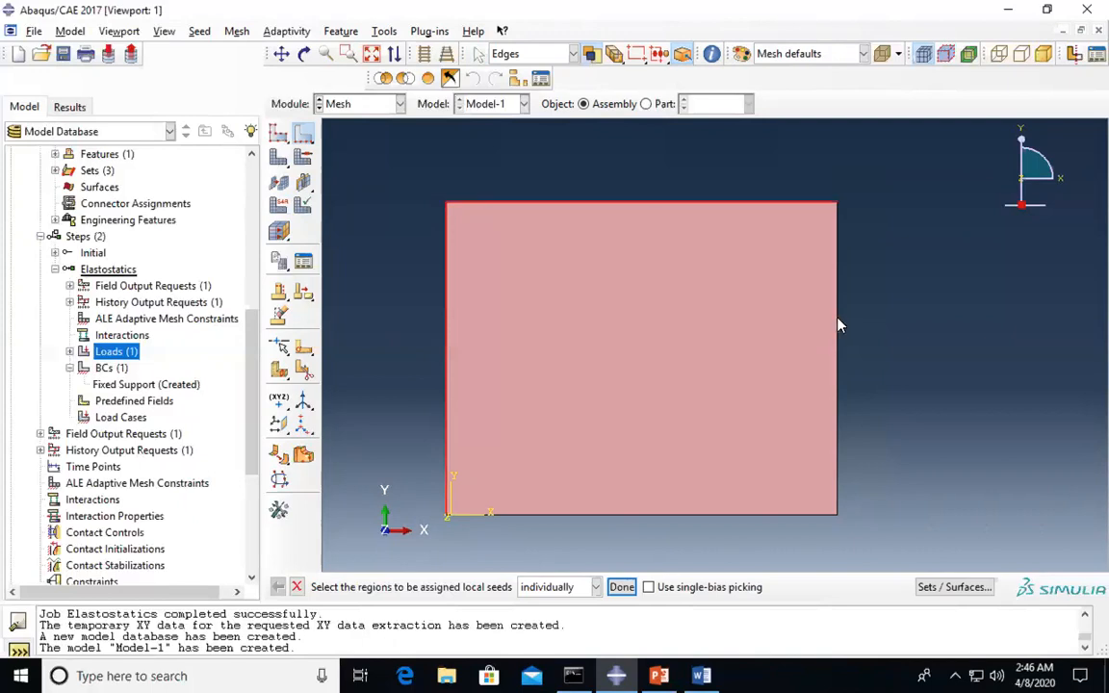
shift+click(838, 325)
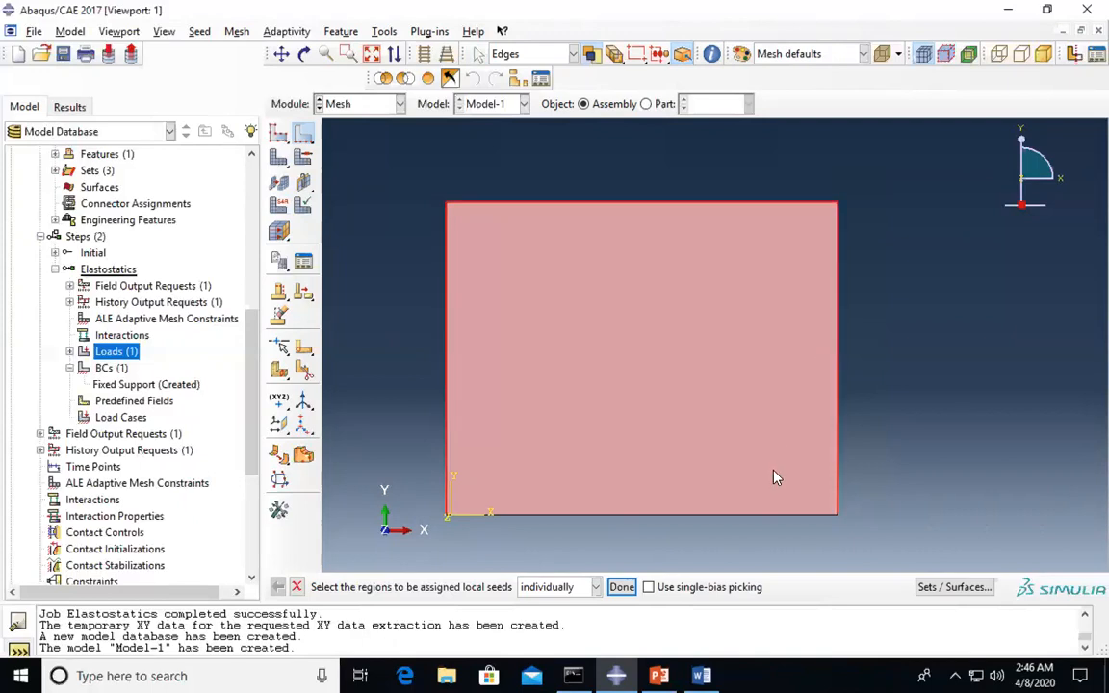
shift+click(760, 518)
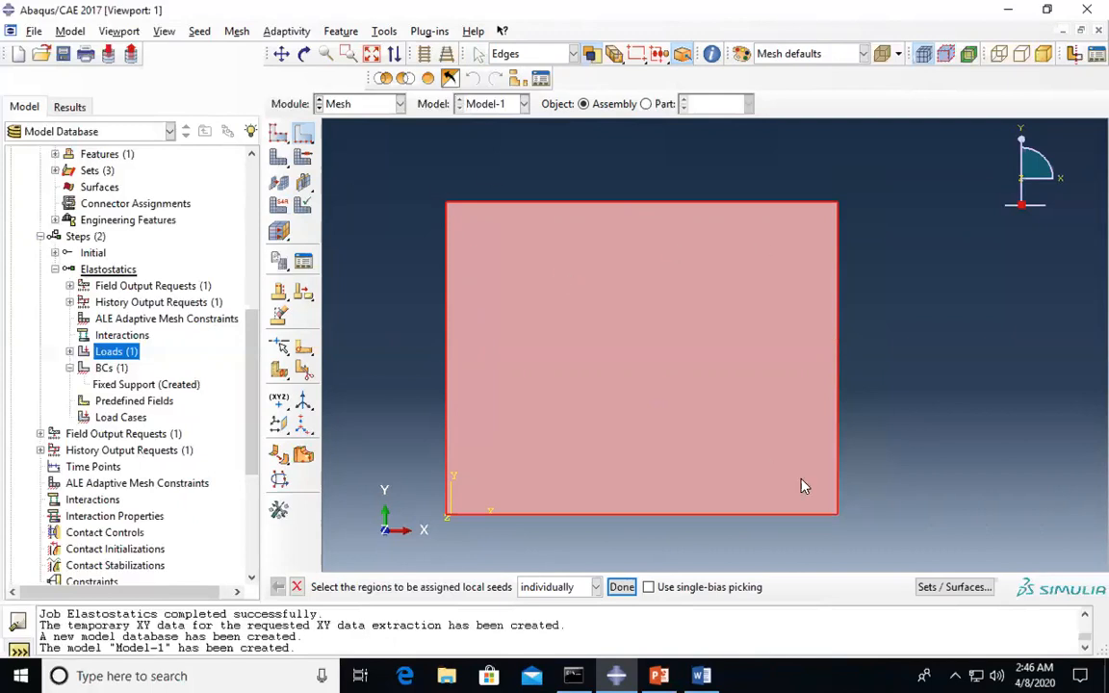
click(621, 586)
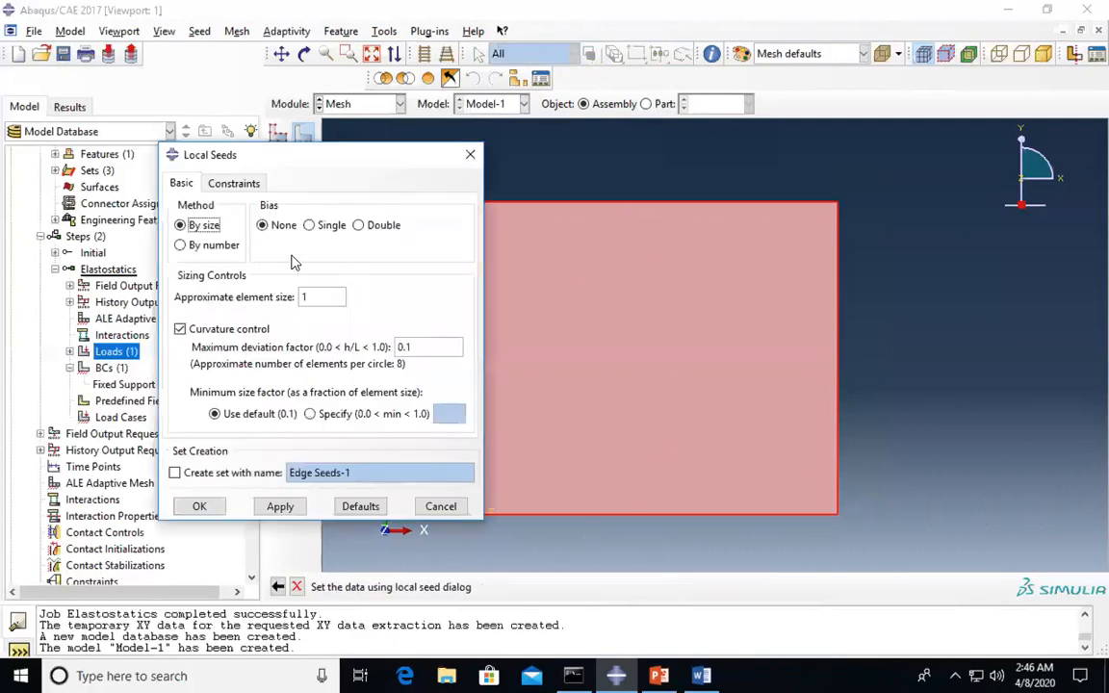
click(209, 248)
click(317, 300)
click(317, 294)
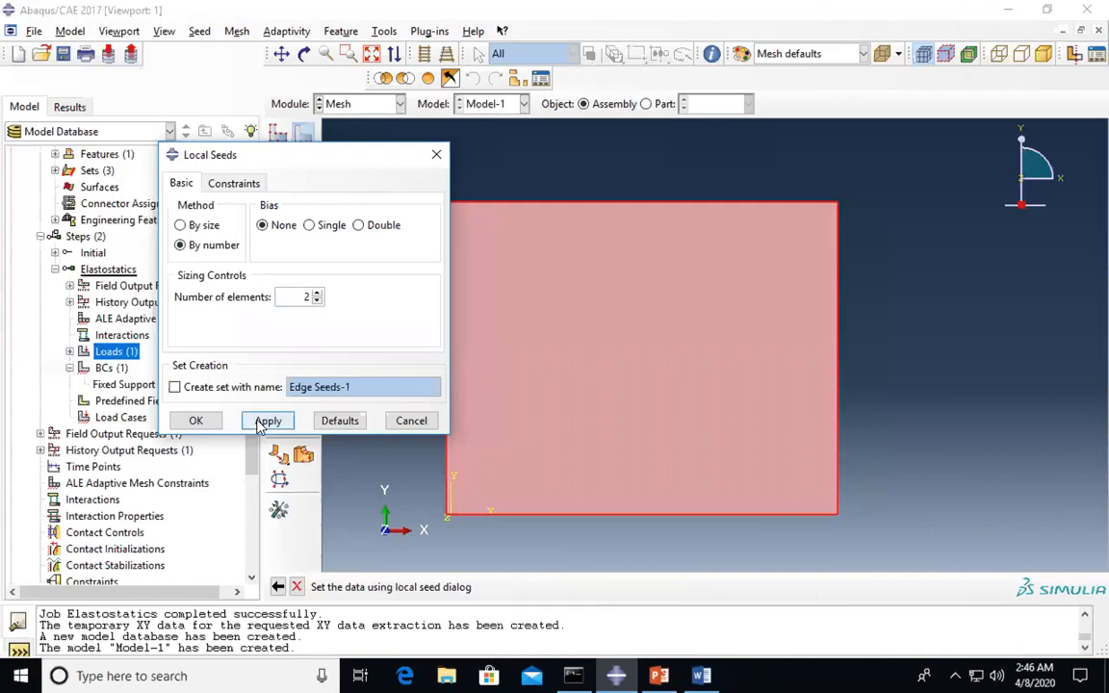
click(196, 424)
- Finish seeding and mesh the wall part instance into four elements
click(619, 585)
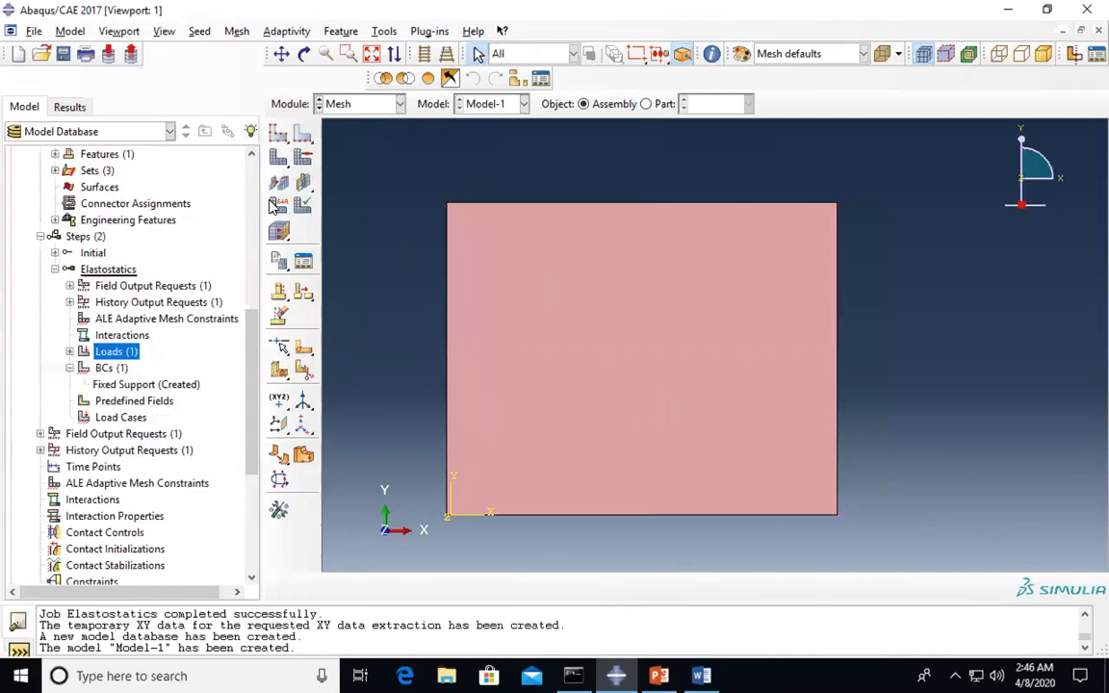
click(278, 160)
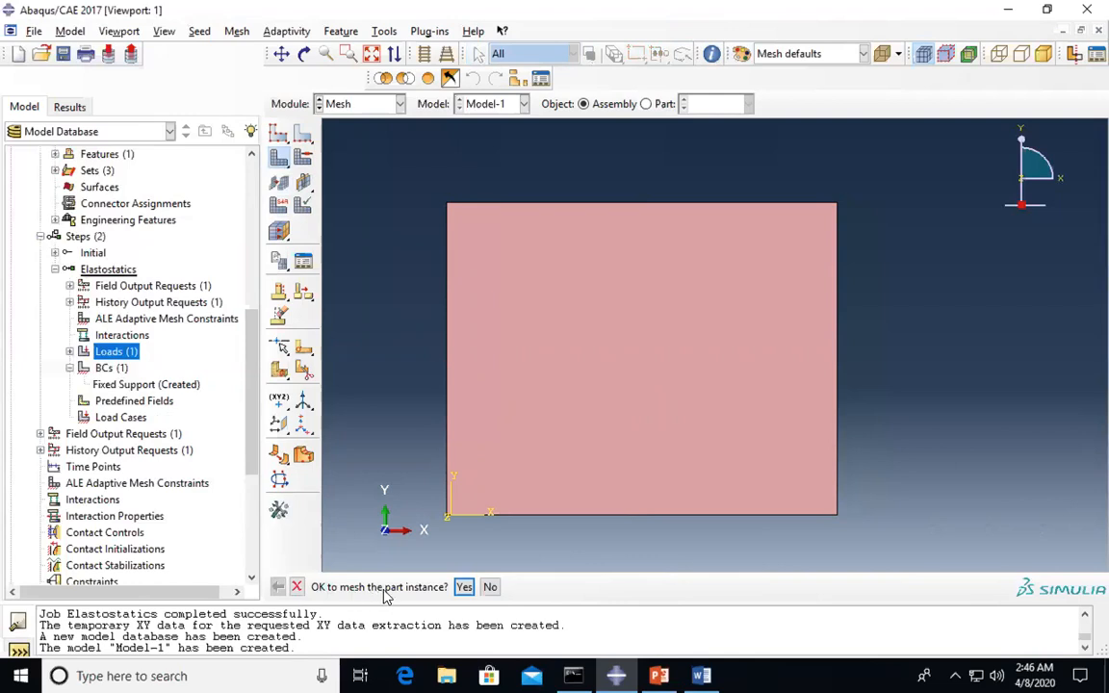
click(464, 587)
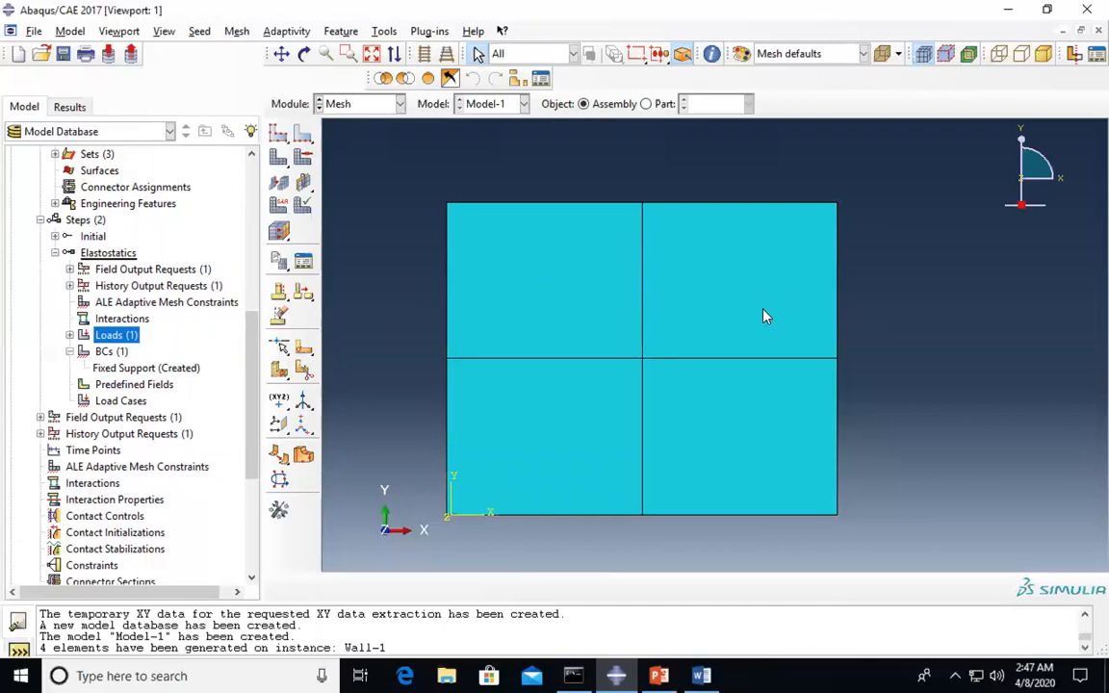
- Bring the Word tutorial document back to the front
scroll(183, 421, down, 2)
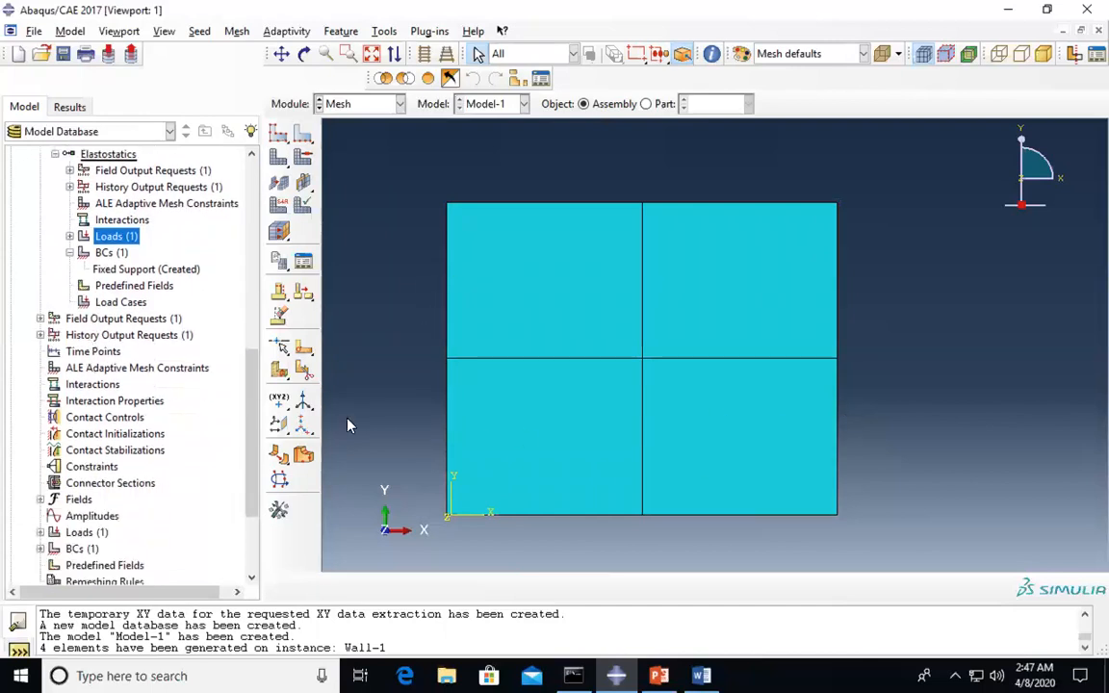
scroll(137, 429, down, 2)
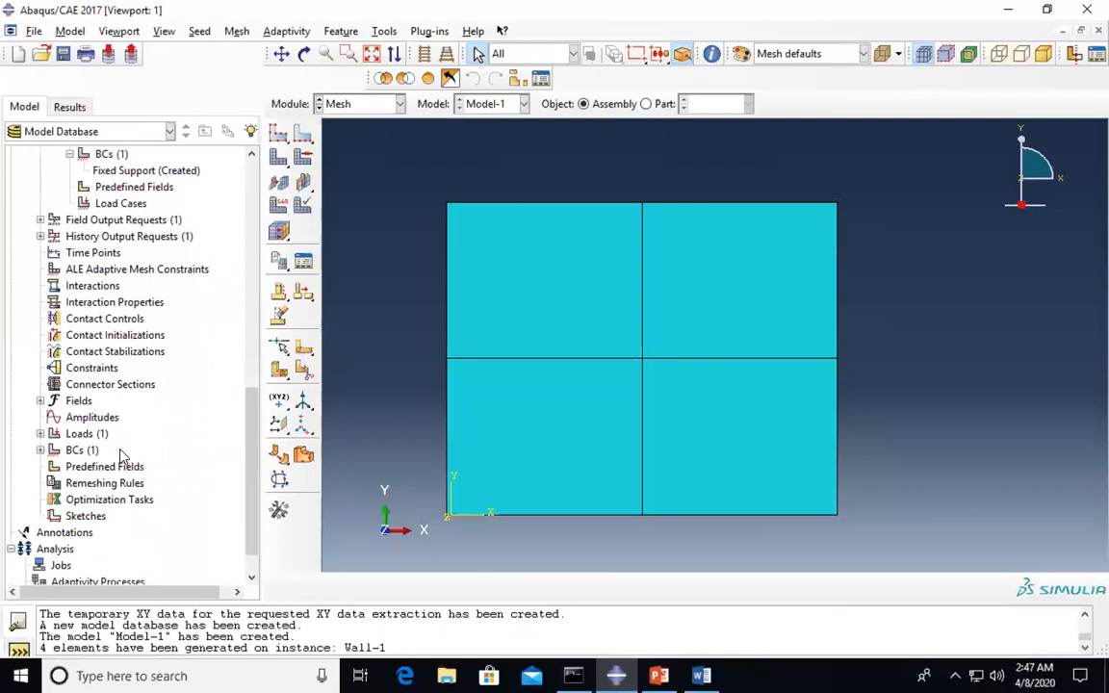
scroll(114, 461, down, 1)
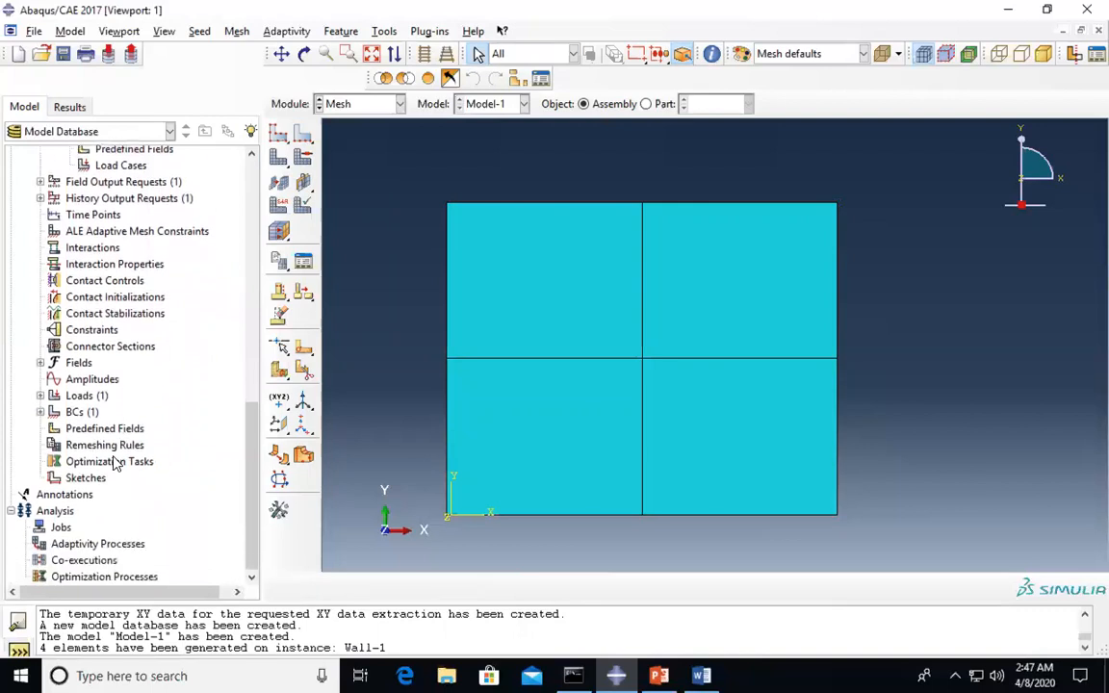
click(701, 675)
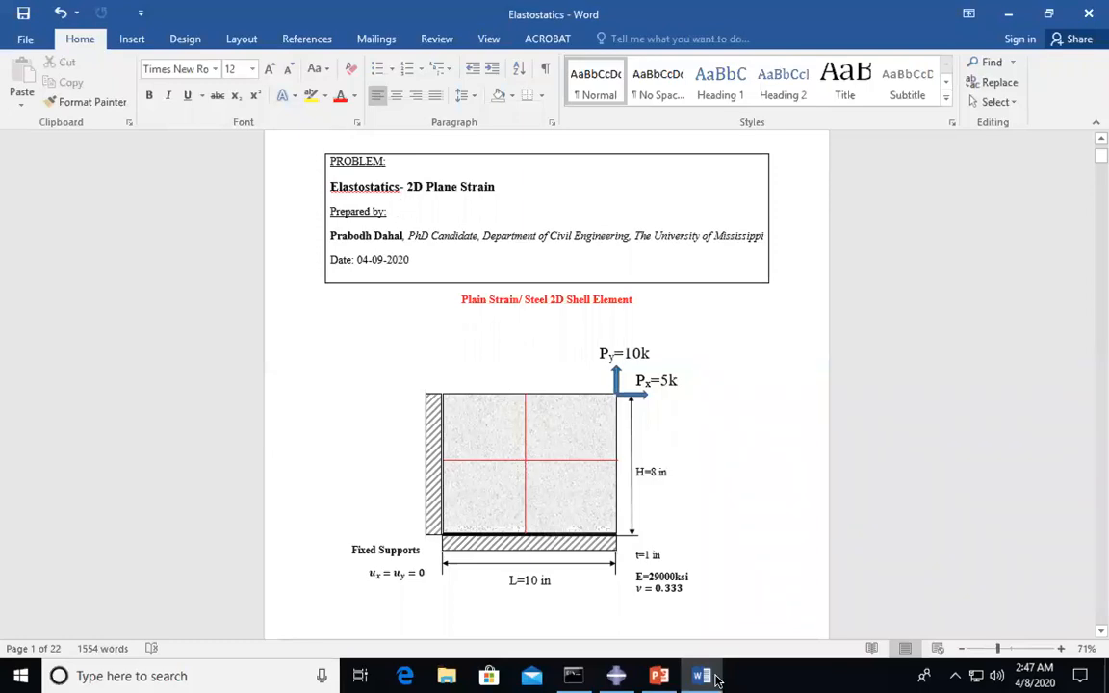
- Return to the meshed wall model in Abaqus/CAE
click(611, 674)
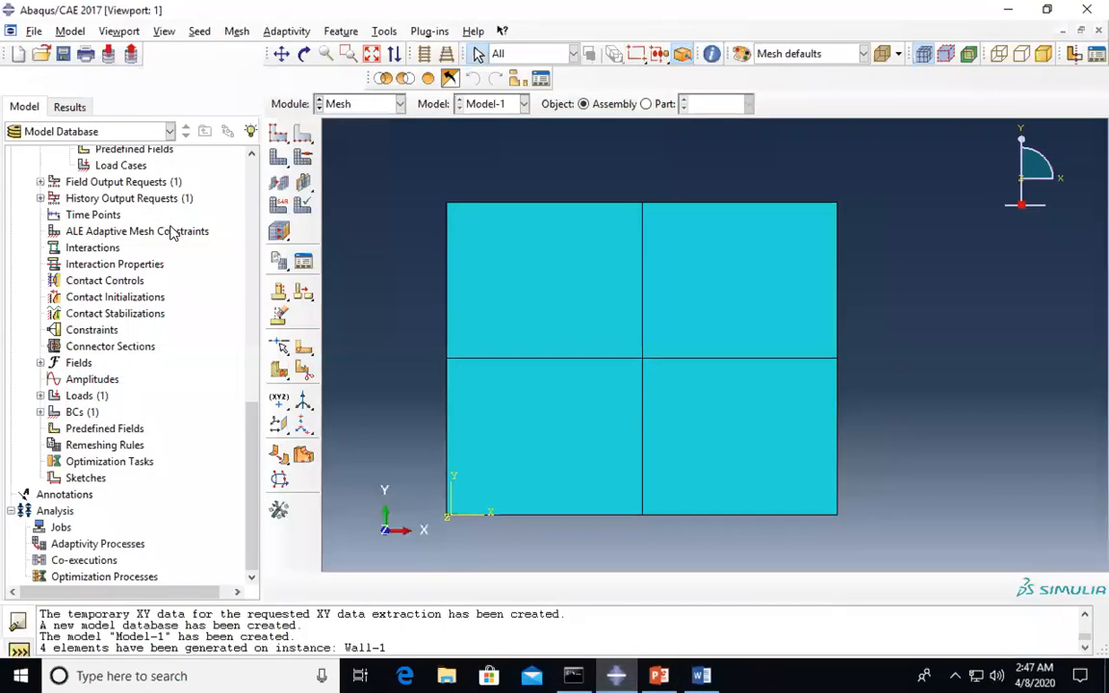
scroll(172, 235, up, 3)
scroll(133, 255, down, 3)
- Create the ElastoStat job for Model-1 with 2-processor parallelization
double_click(61, 528)
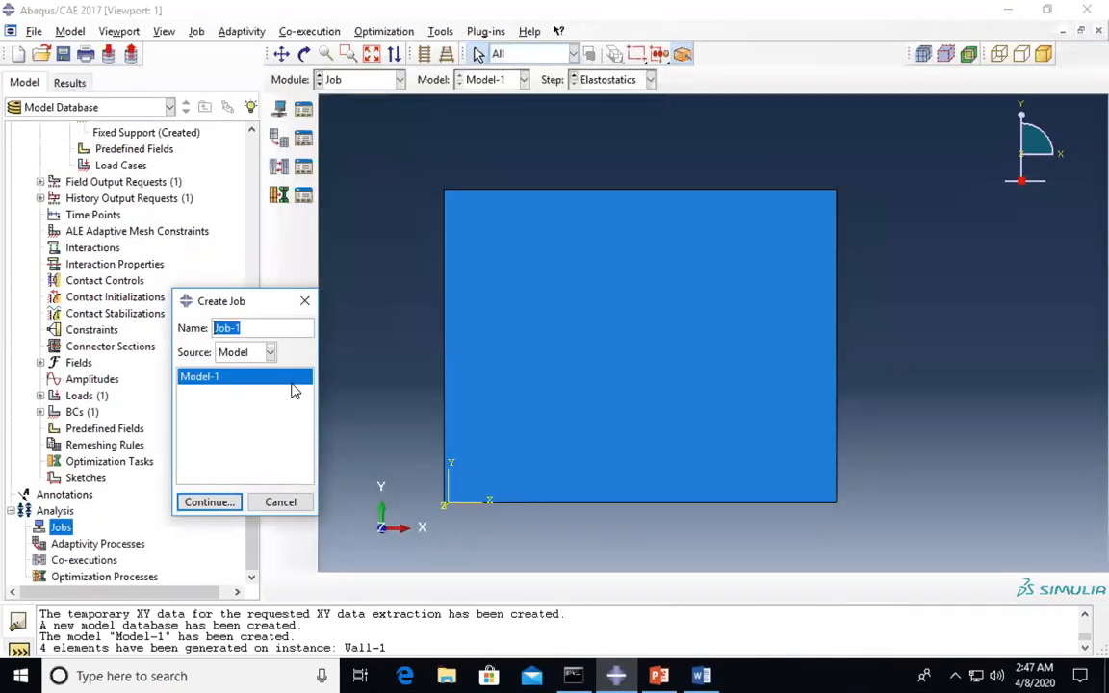
text(ElastoStat)
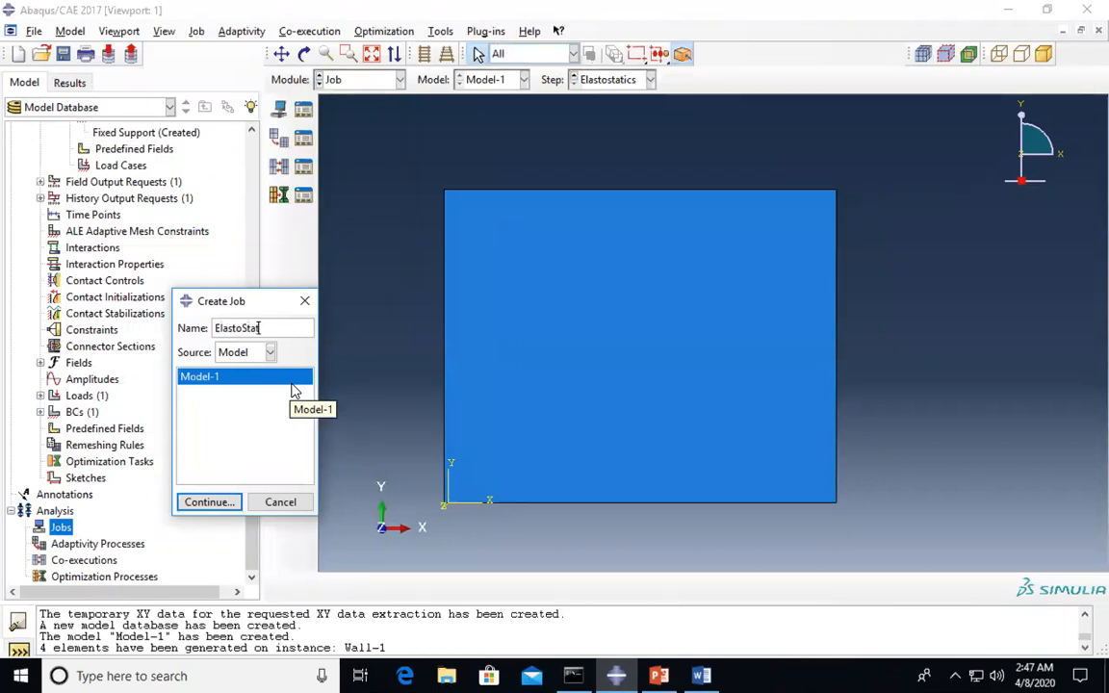
click(210, 502)
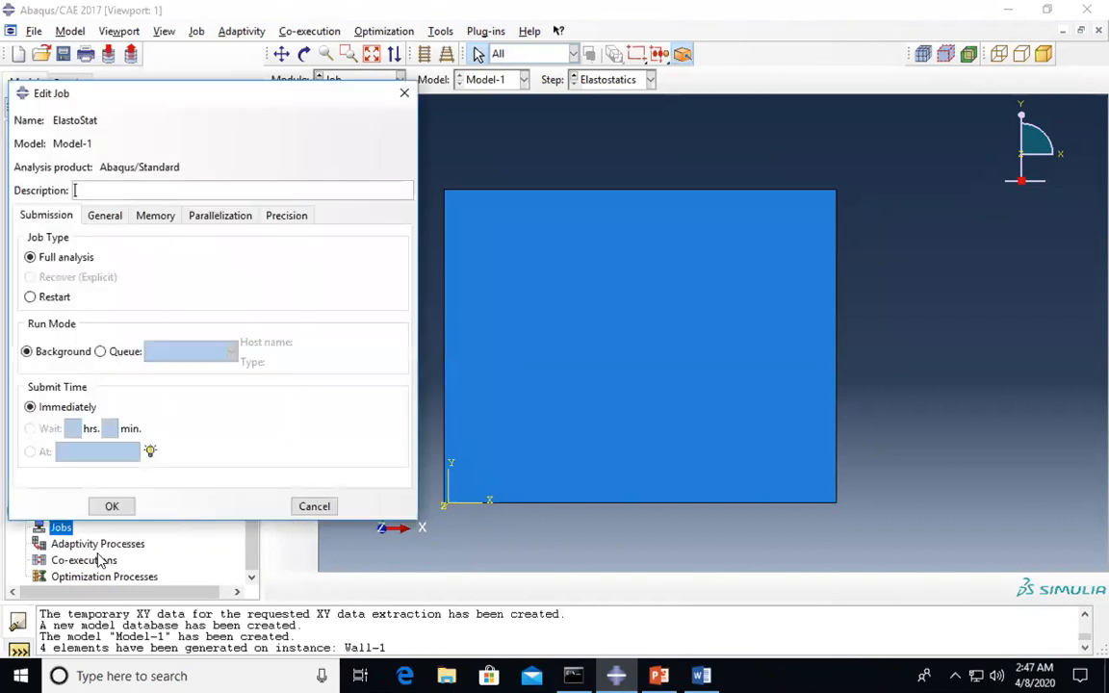
click(212, 218)
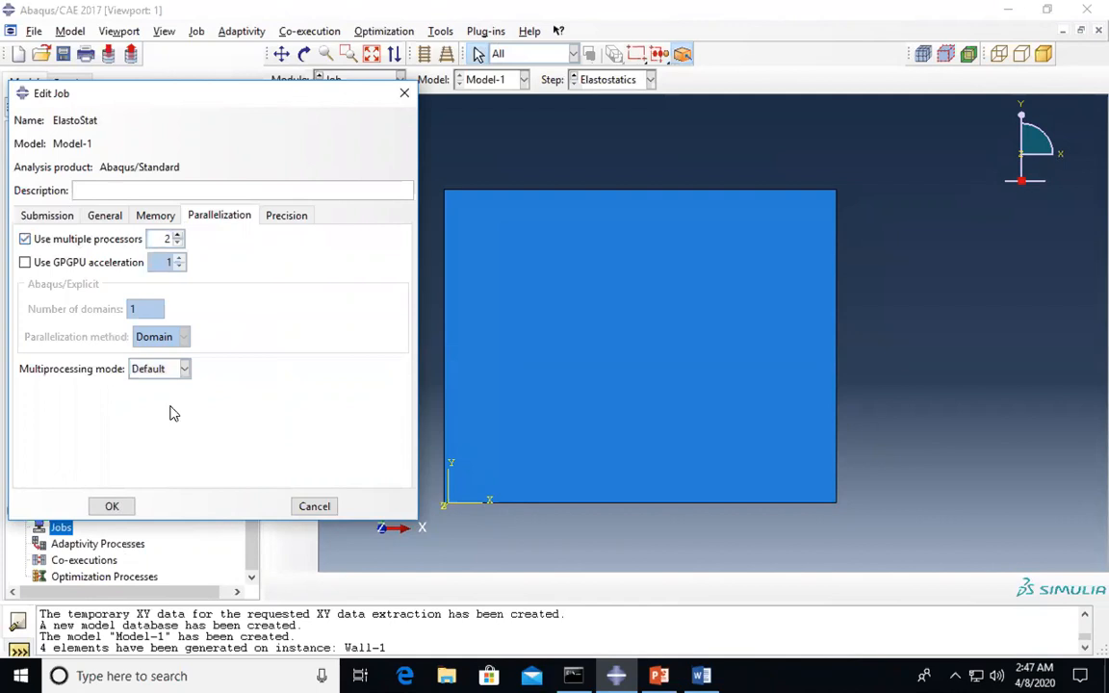
click(113, 507)
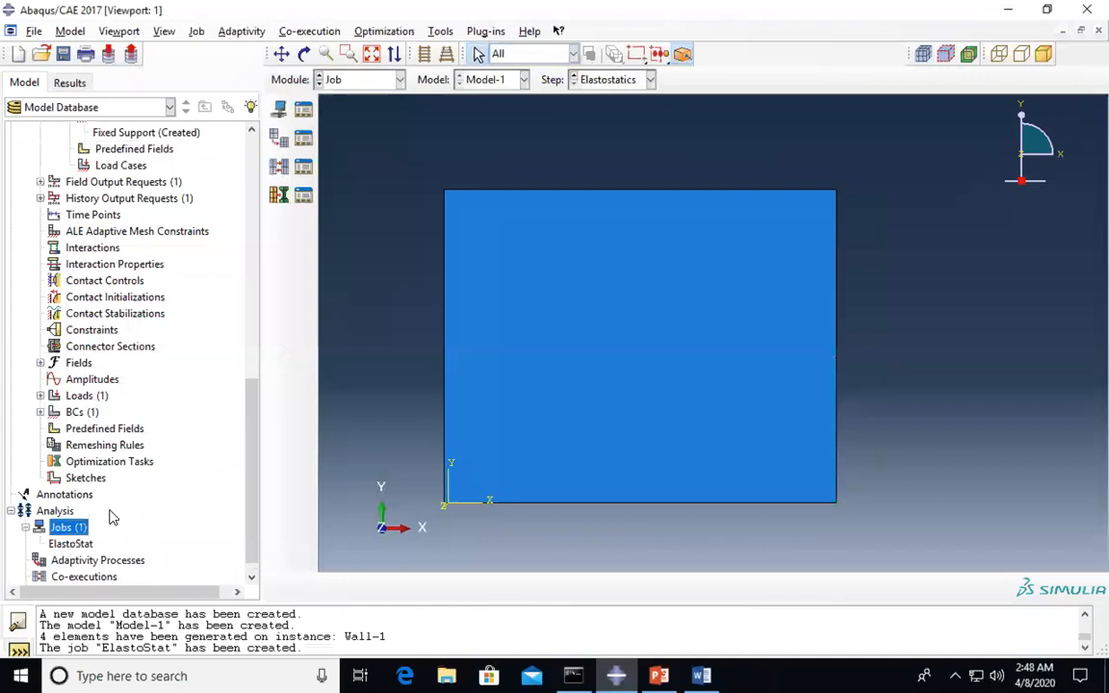
click(72, 544)
- Submit the ElastoStat job and open its ElastoStat.odb results once complete
right_click(71, 544)
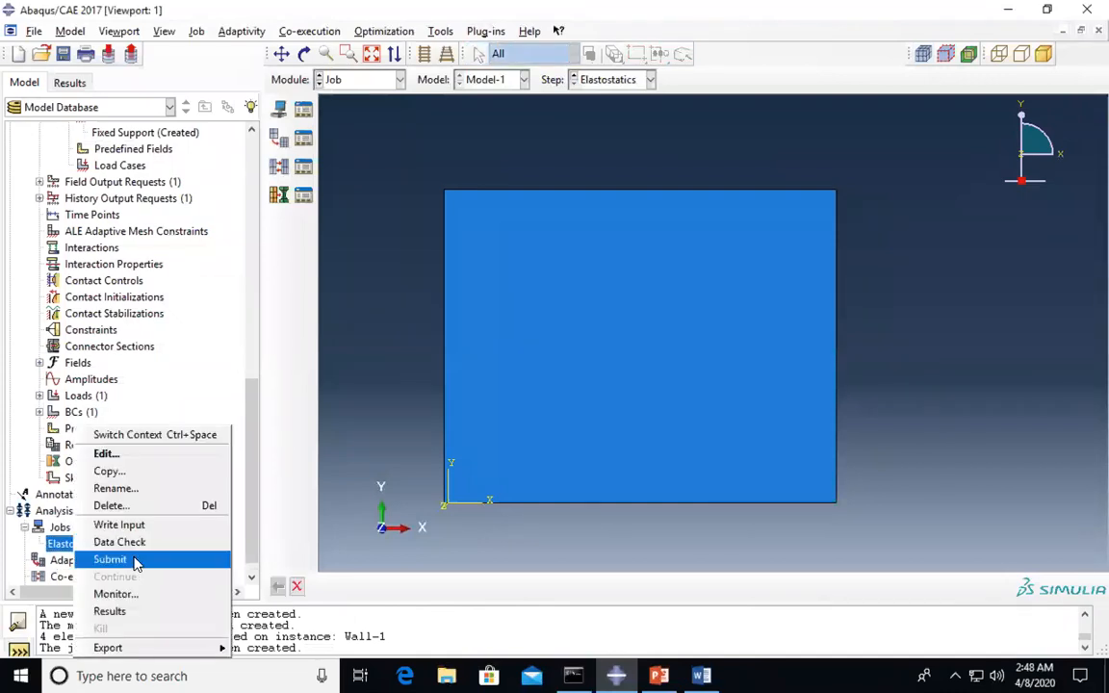
click(133, 561)
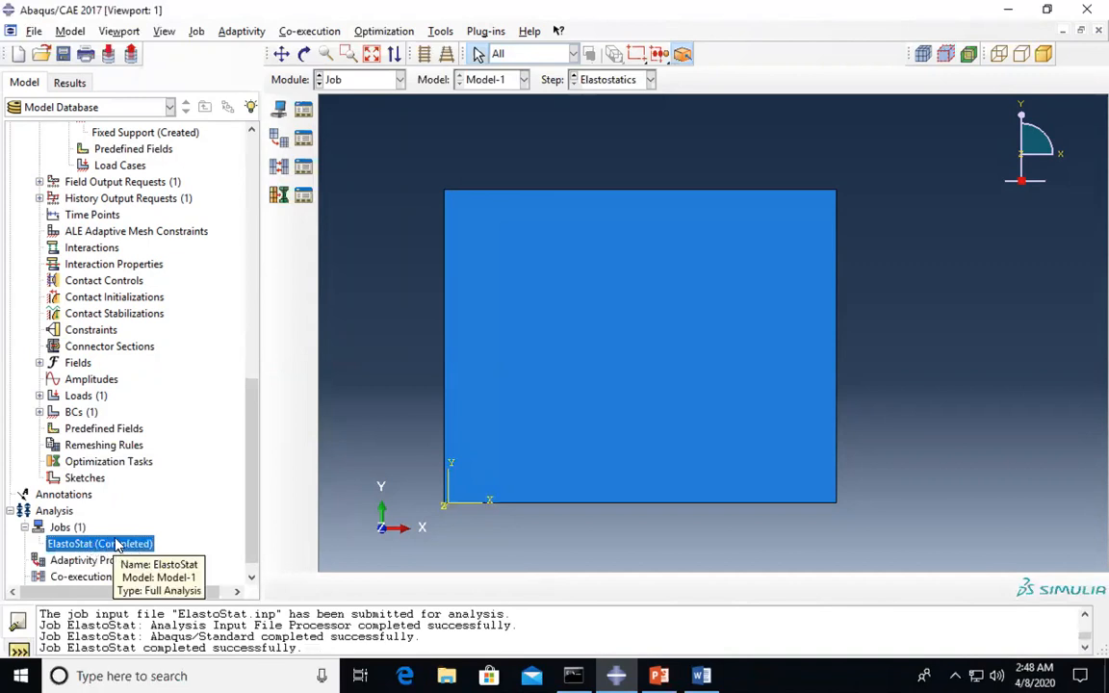
right_click(115, 545)
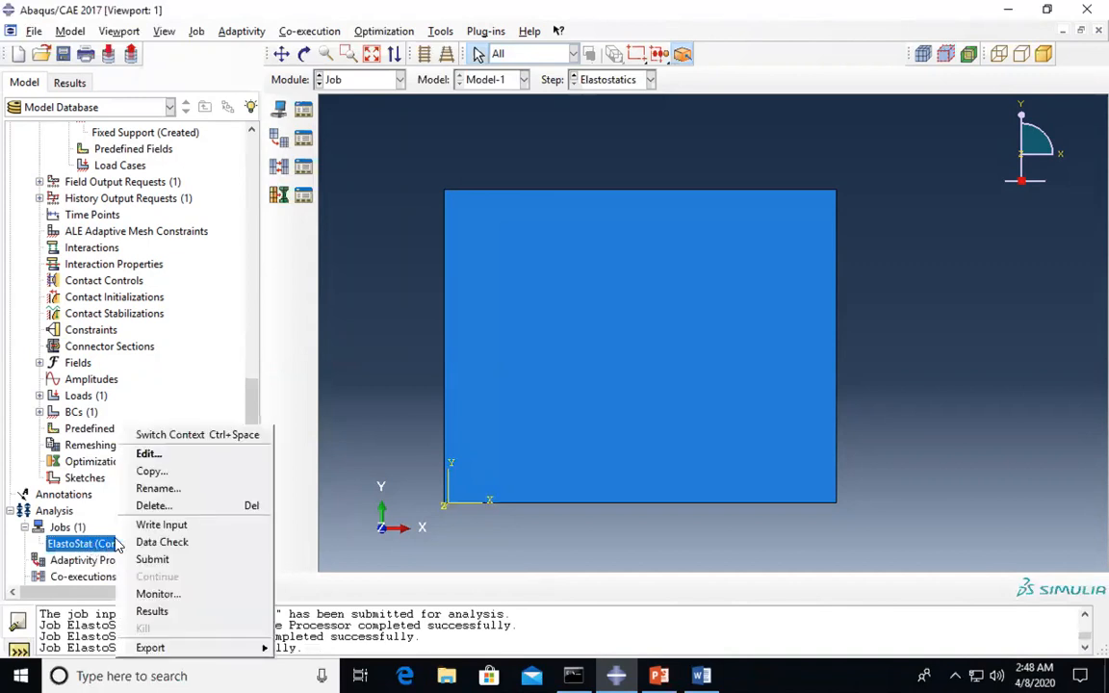
click(152, 612)
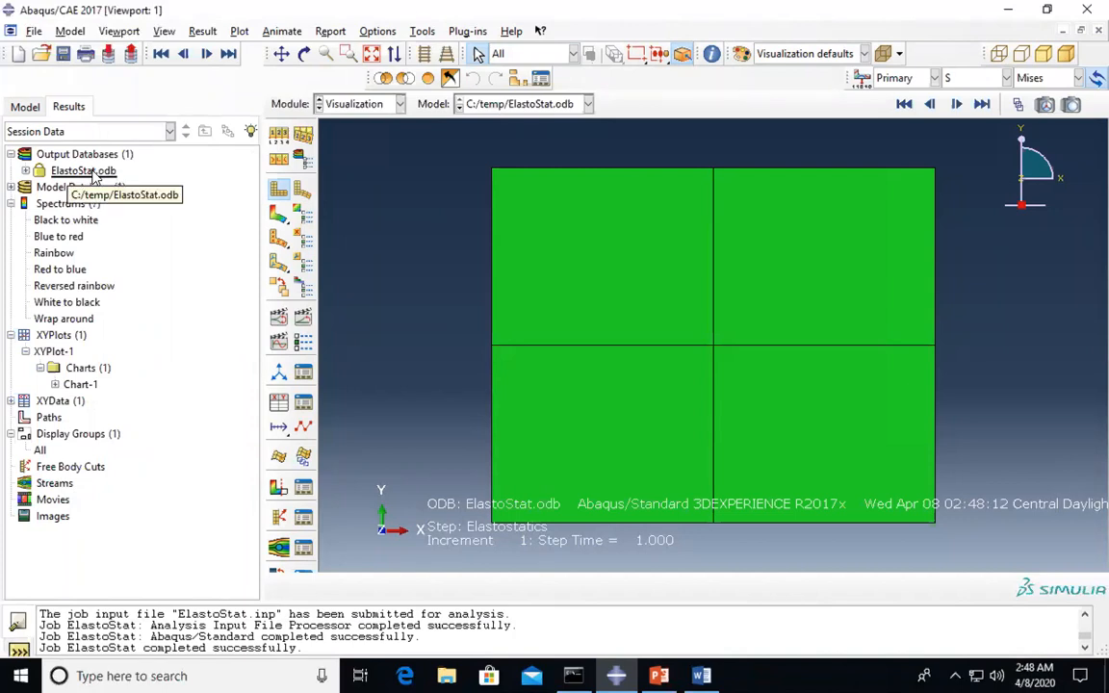
- Preview the deformed then undeformed four-element plate, then switch to Word
click(302, 189)
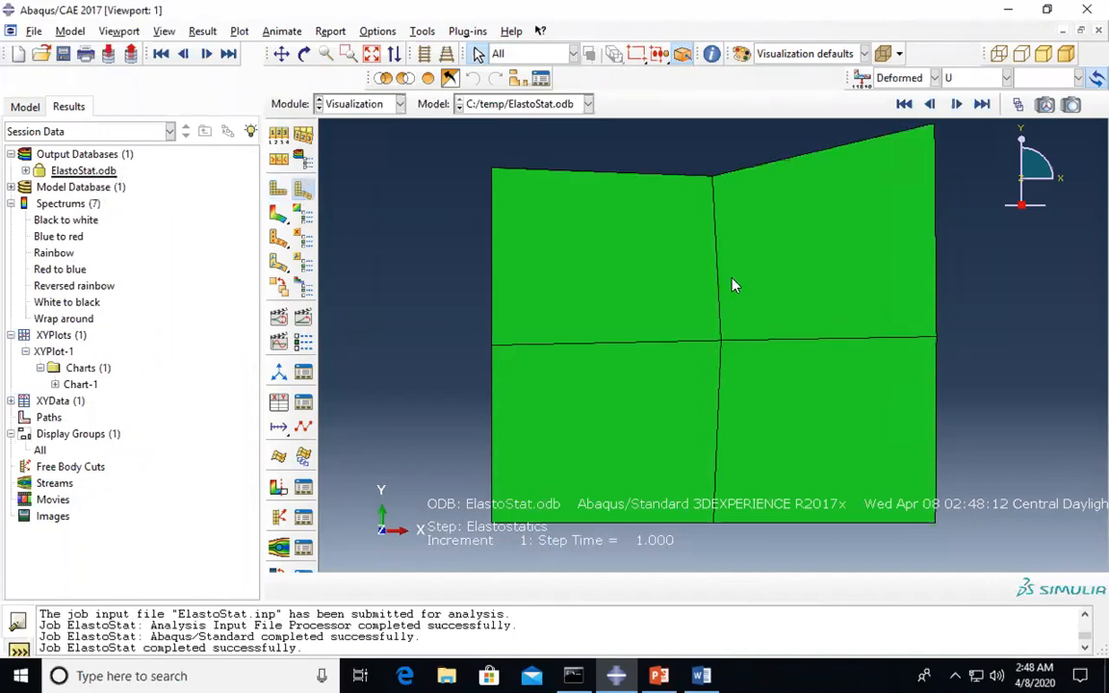
click(278, 189)
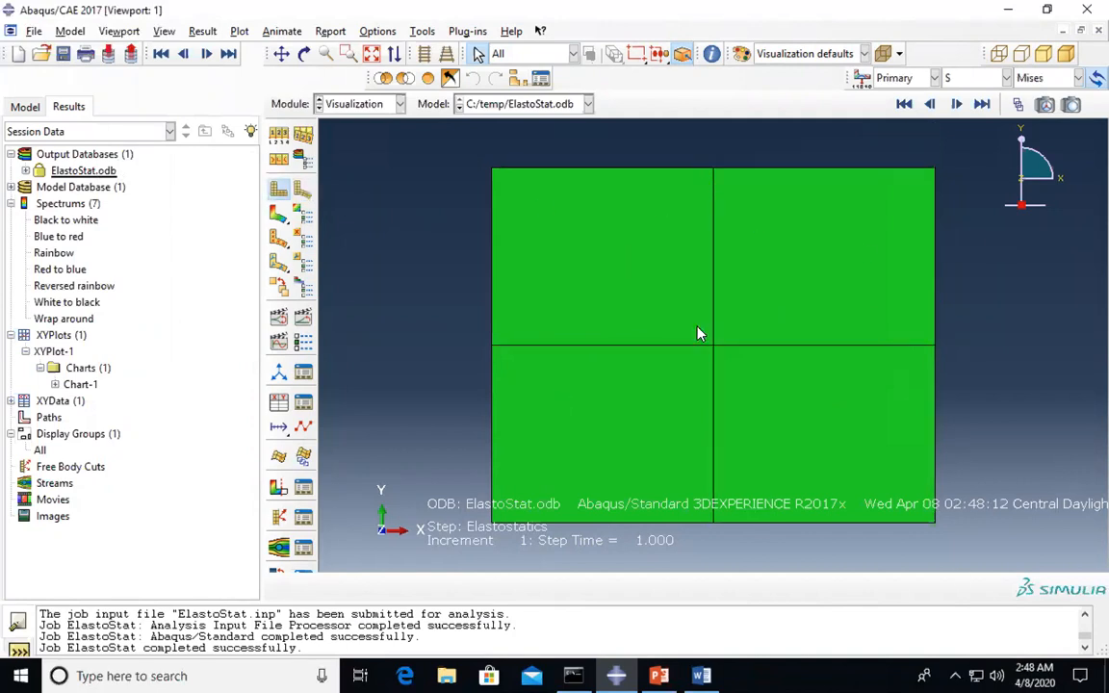
click(702, 676)
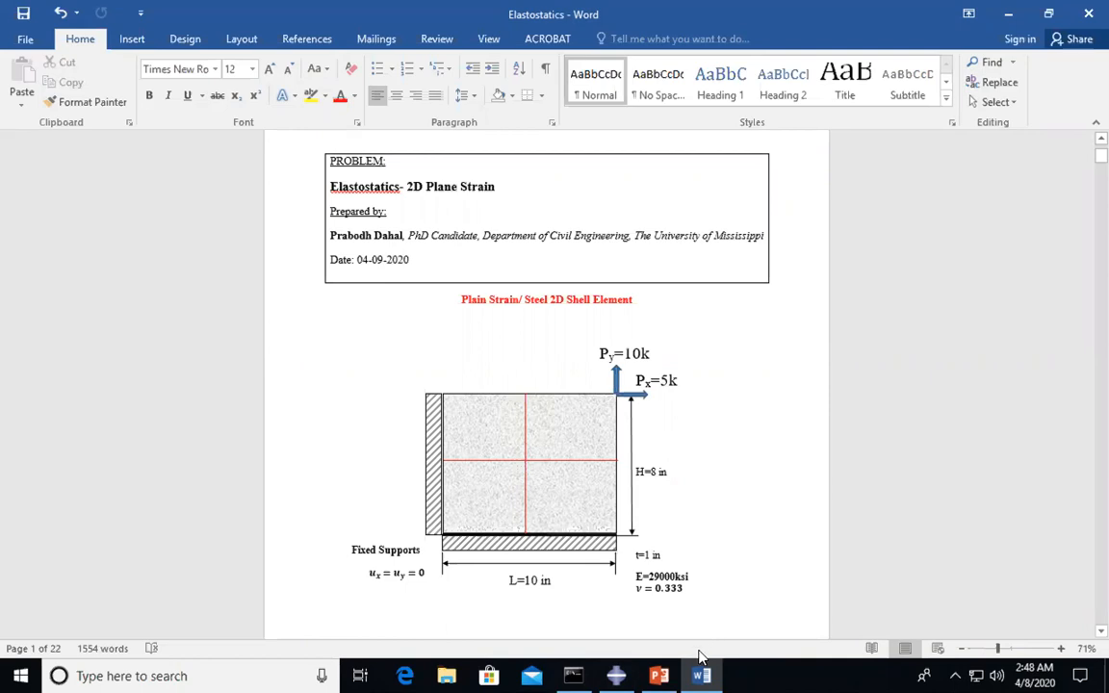
- Compare against the Word load sketch, then return to the ElastoStat results
click(617, 676)
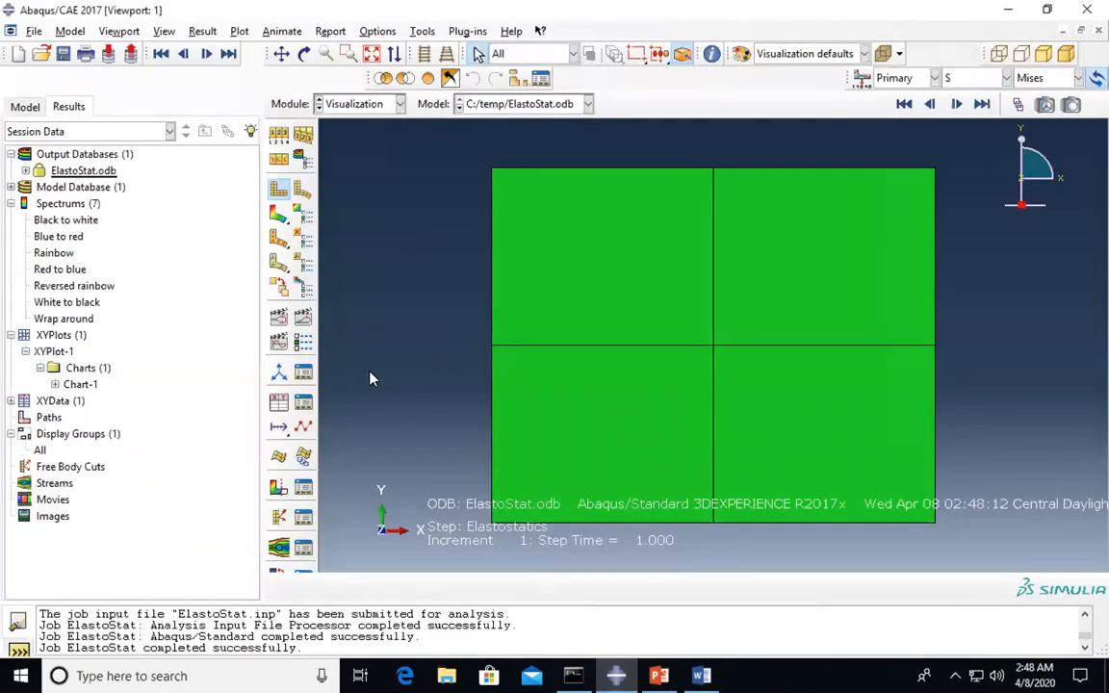
- Show the plate's deformed shape, with the top-right element stretched up and outward
click(300, 190)
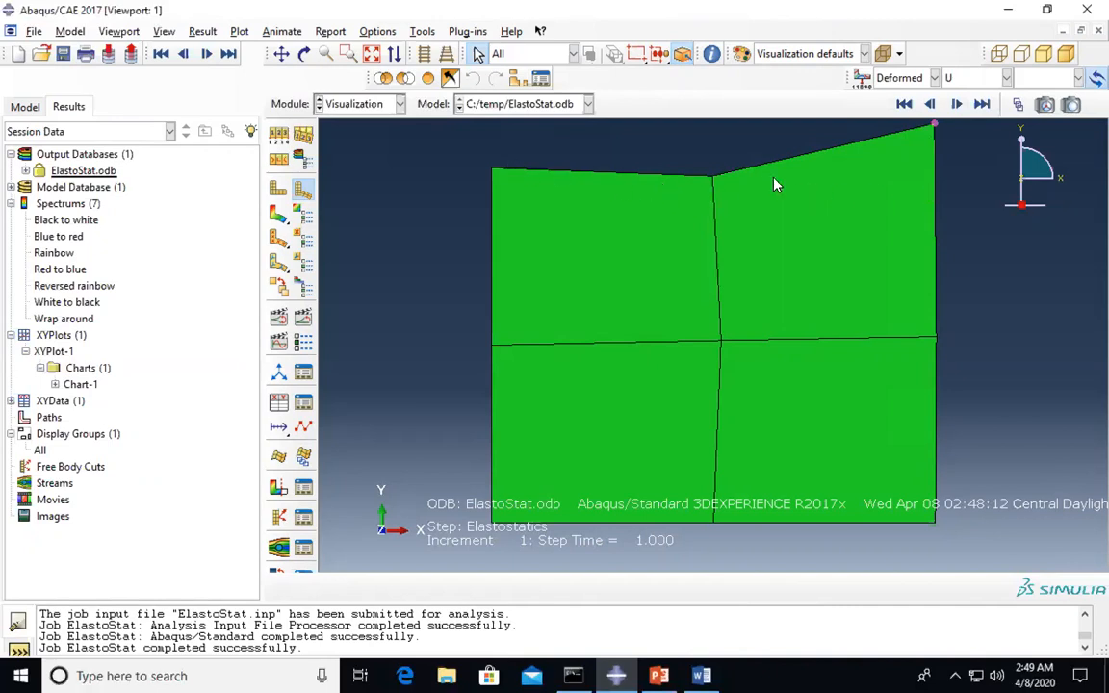
click(279, 189)
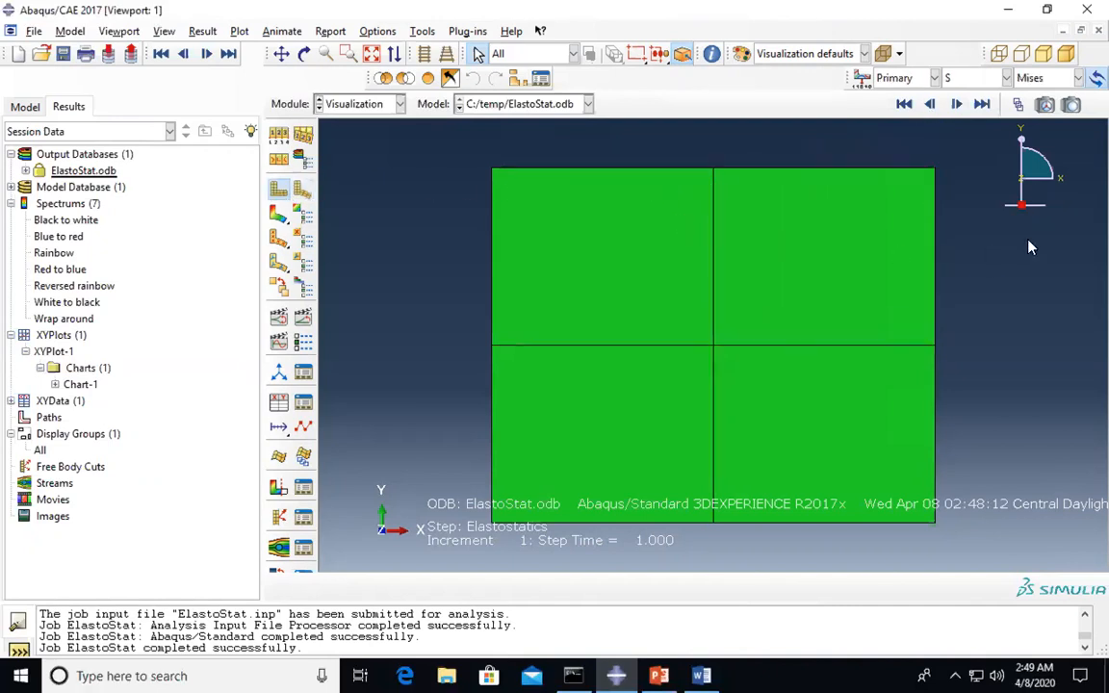
click(301, 190)
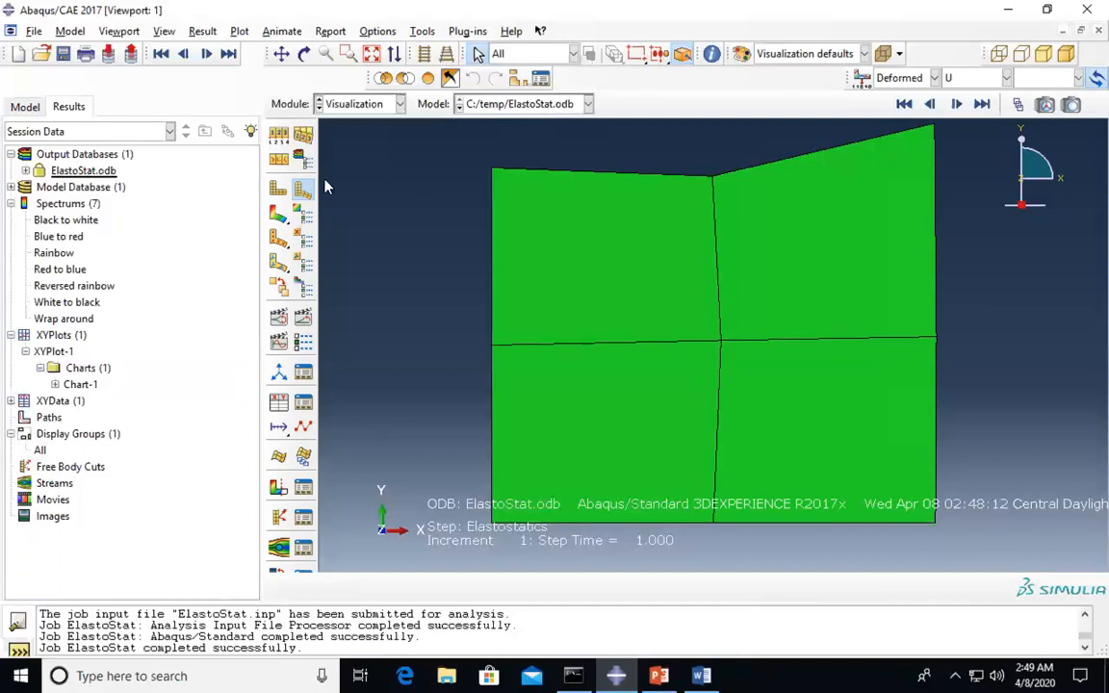
click(301, 190)
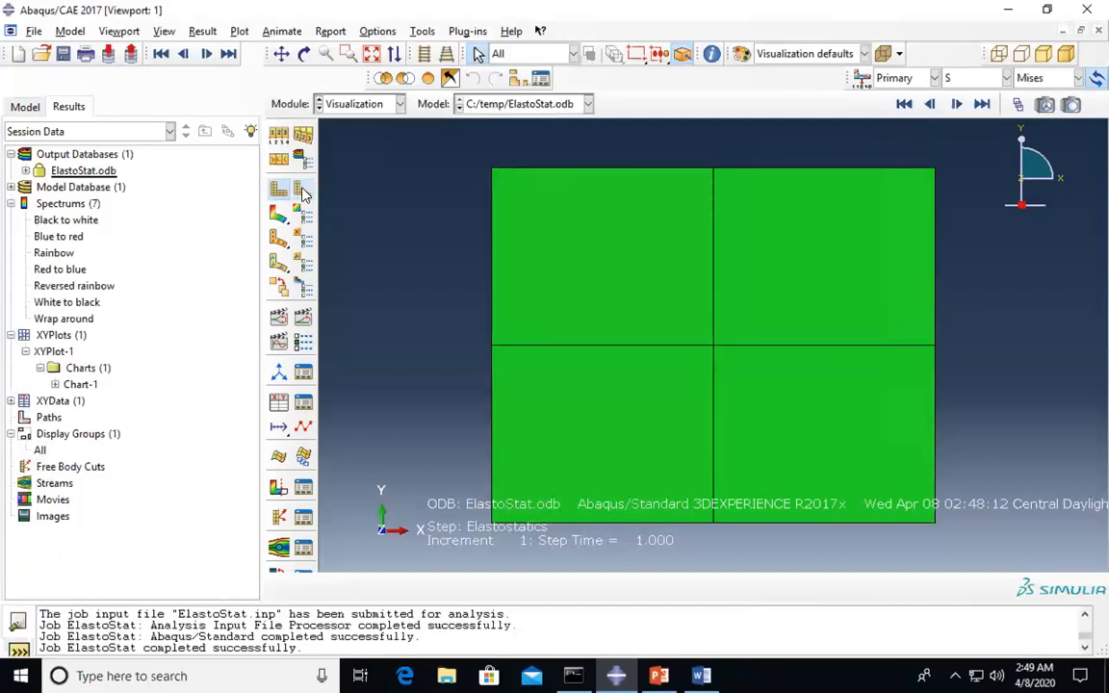
click(301, 190)
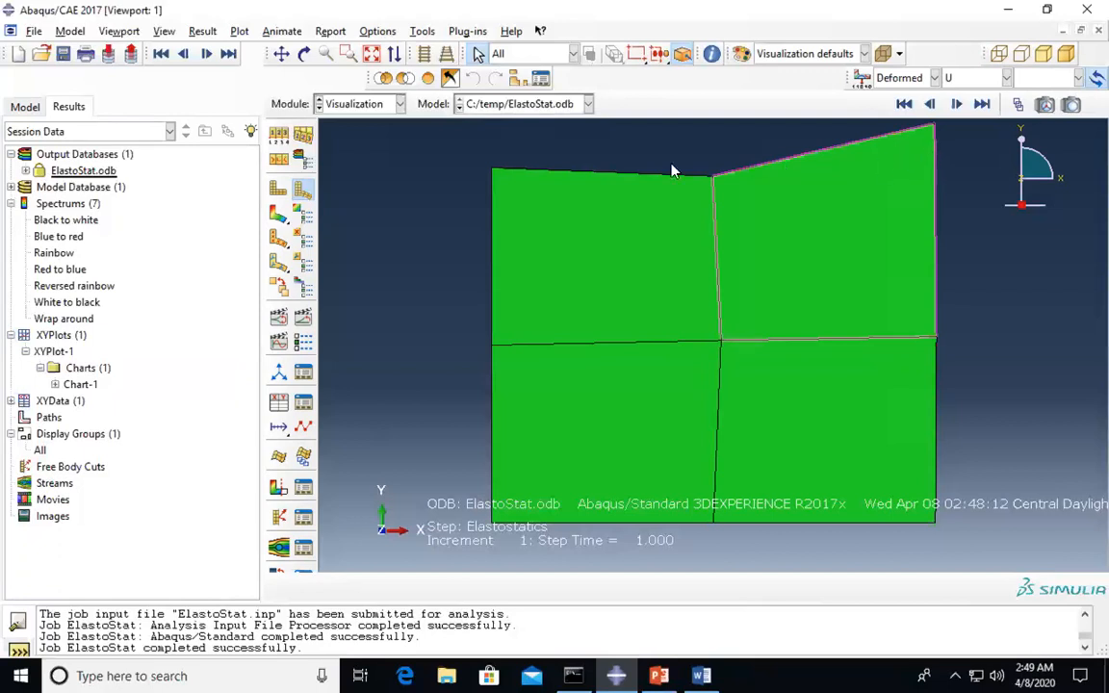
click(901, 78)
- Plot U1 displacement contours on the deformed plate, ranging -2.691e-05 to 2.098e-04
click(896, 96)
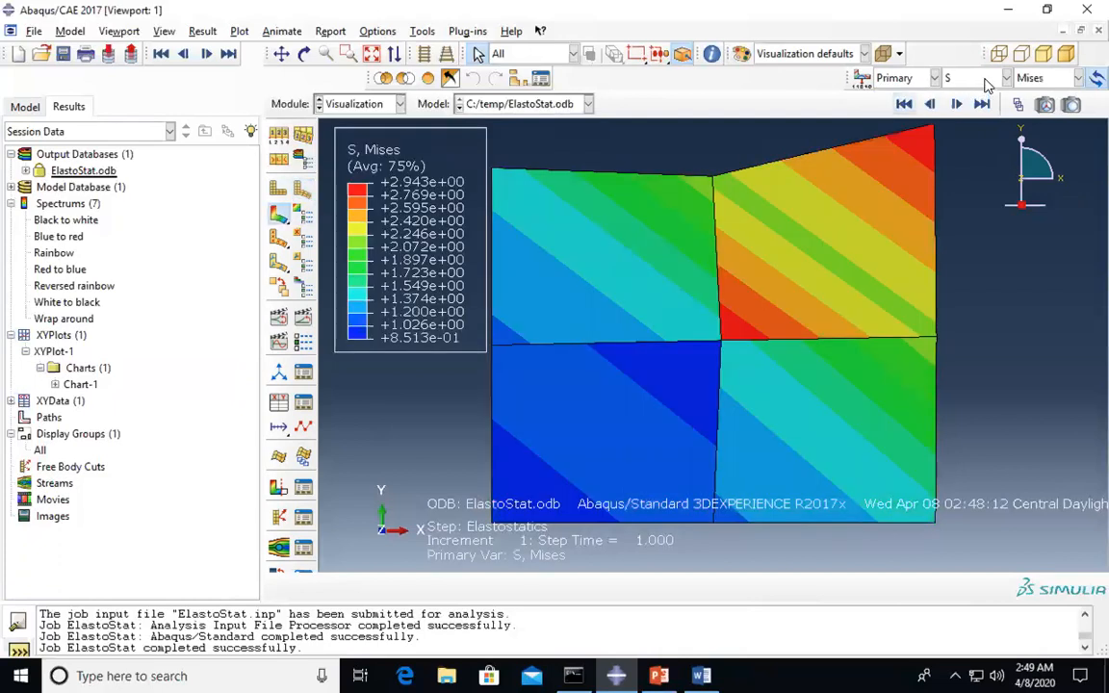
click(978, 78)
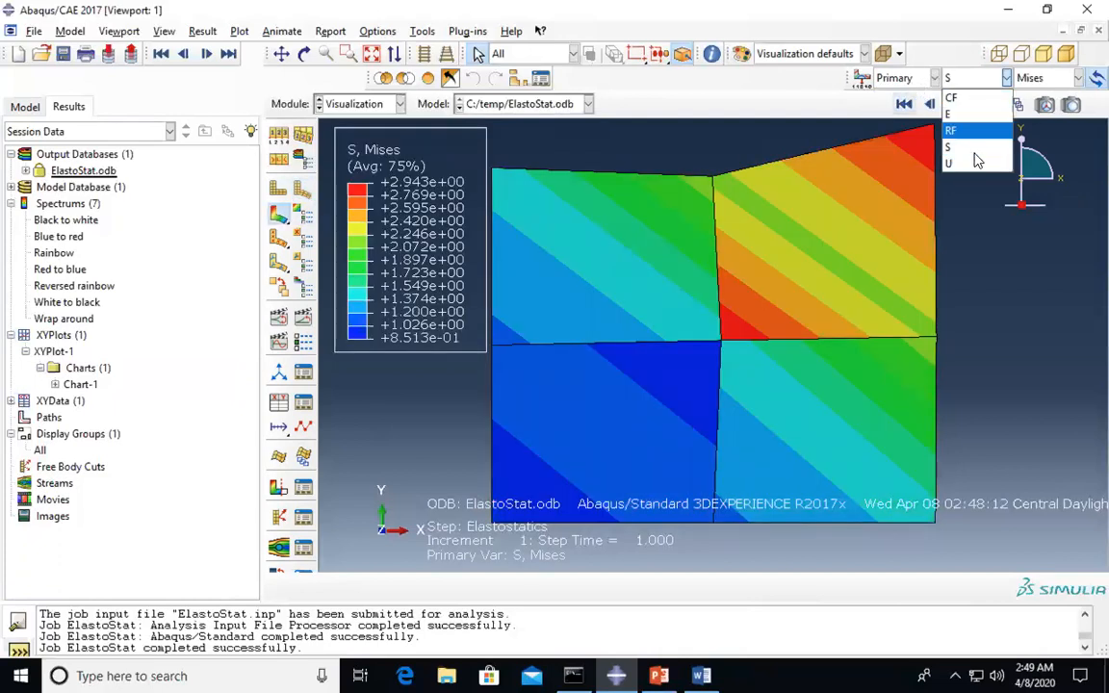
click(977, 162)
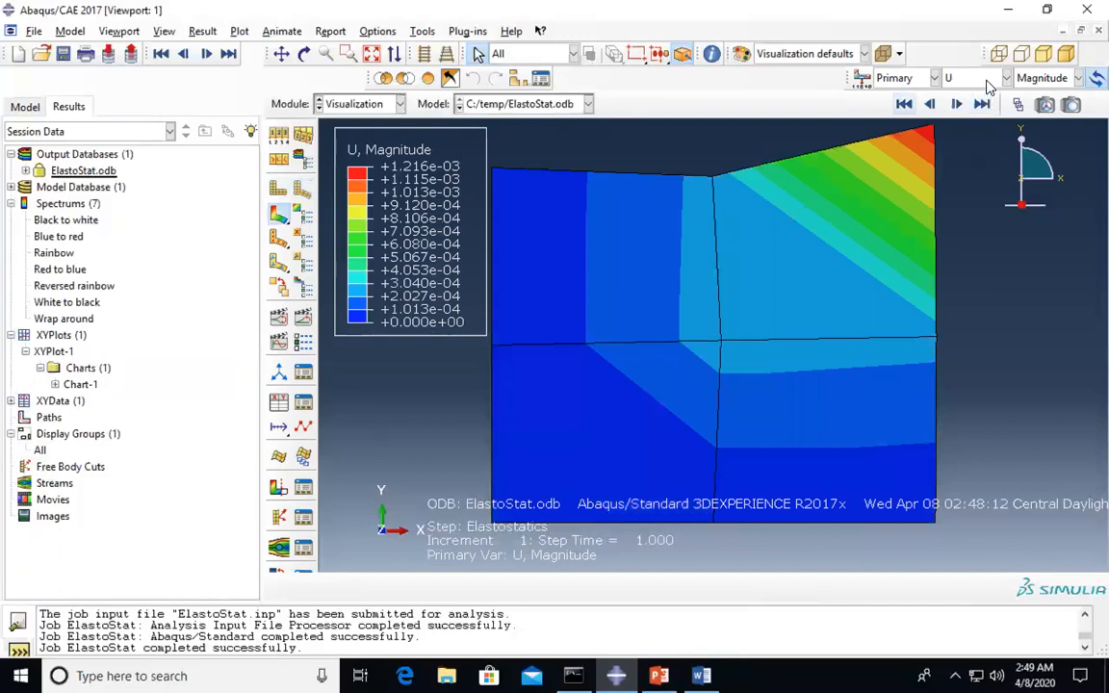
click(1046, 78)
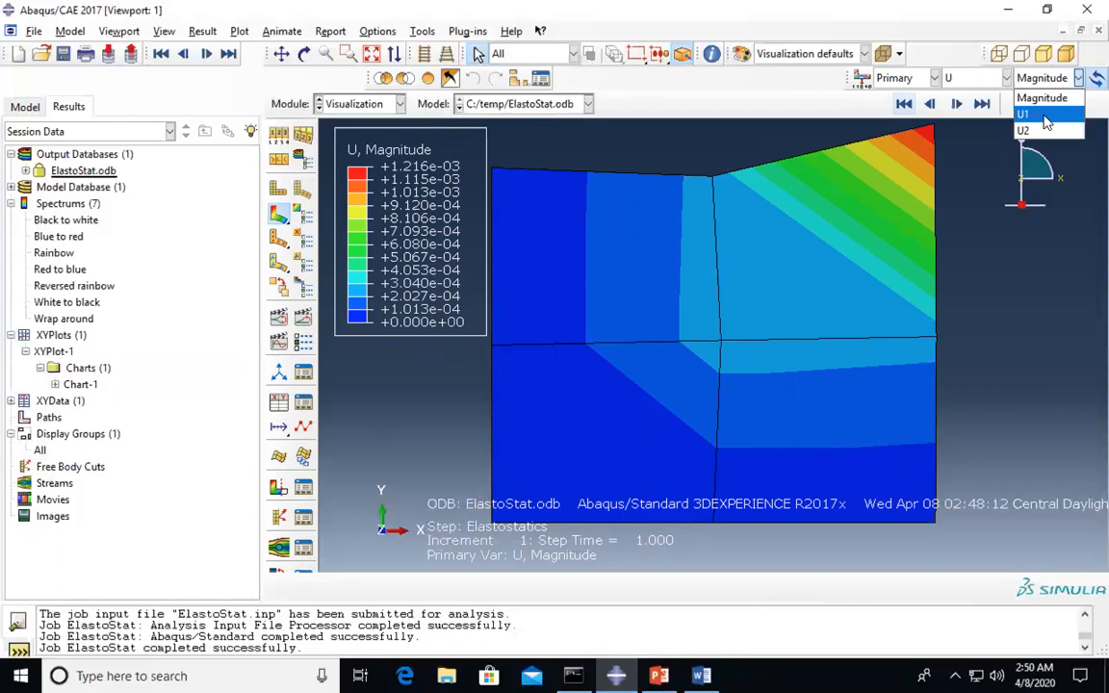
click(1040, 116)
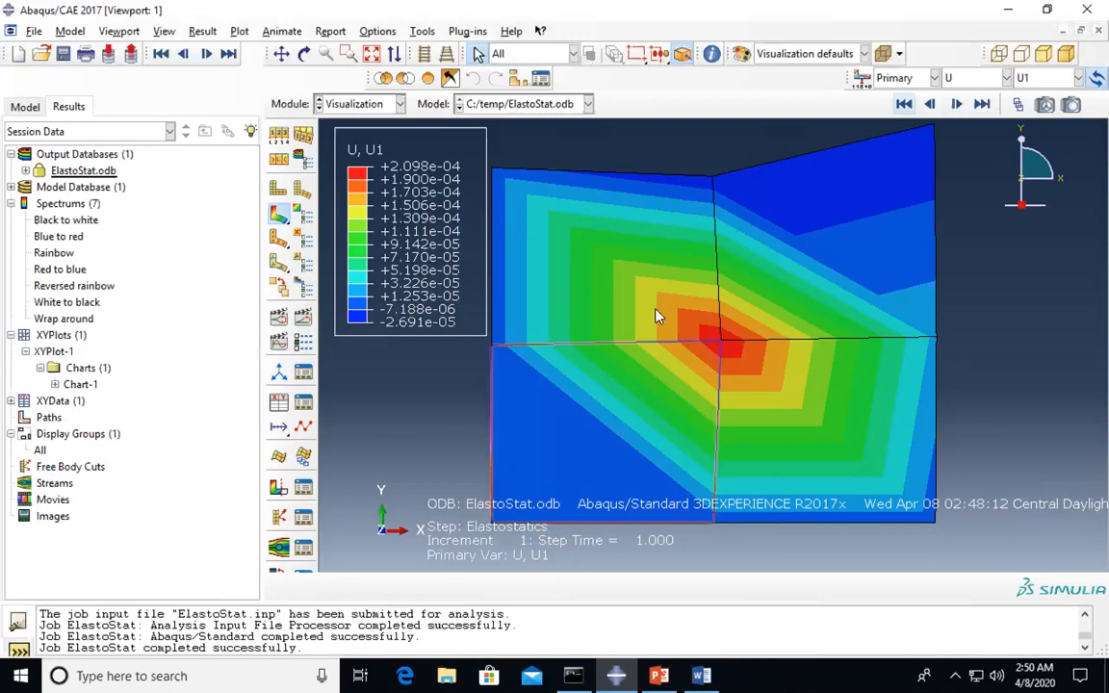
- Compare the deformed and undeformed plate, then return to U1 contours and list displacement components
click(278, 190)
click(301, 192)
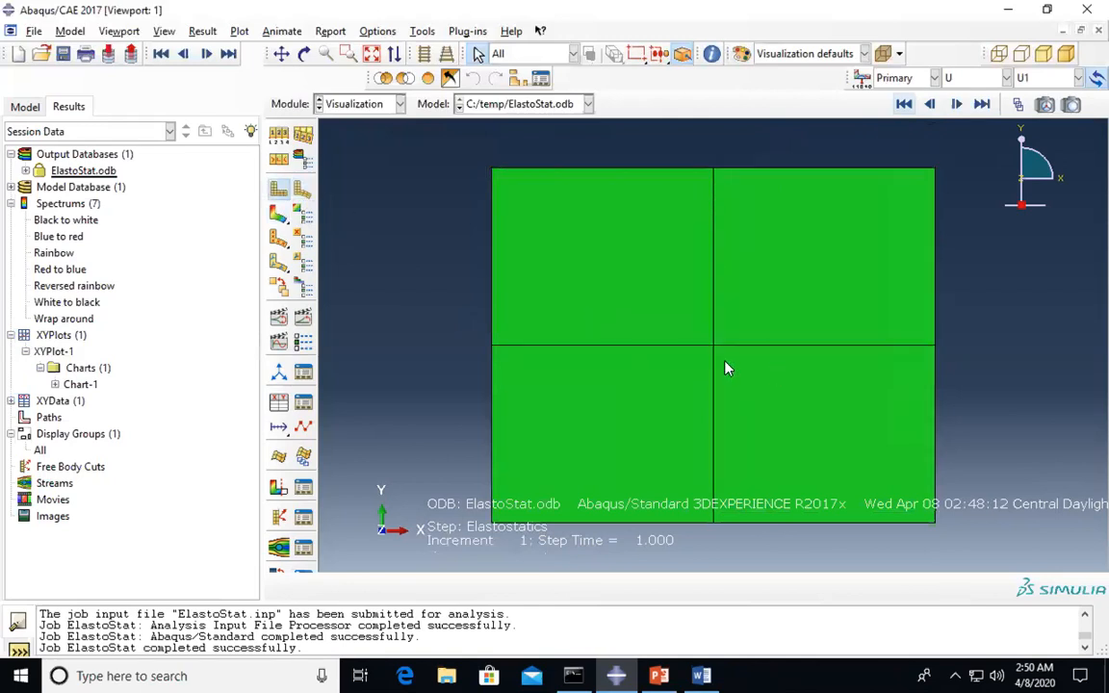
click(278, 191)
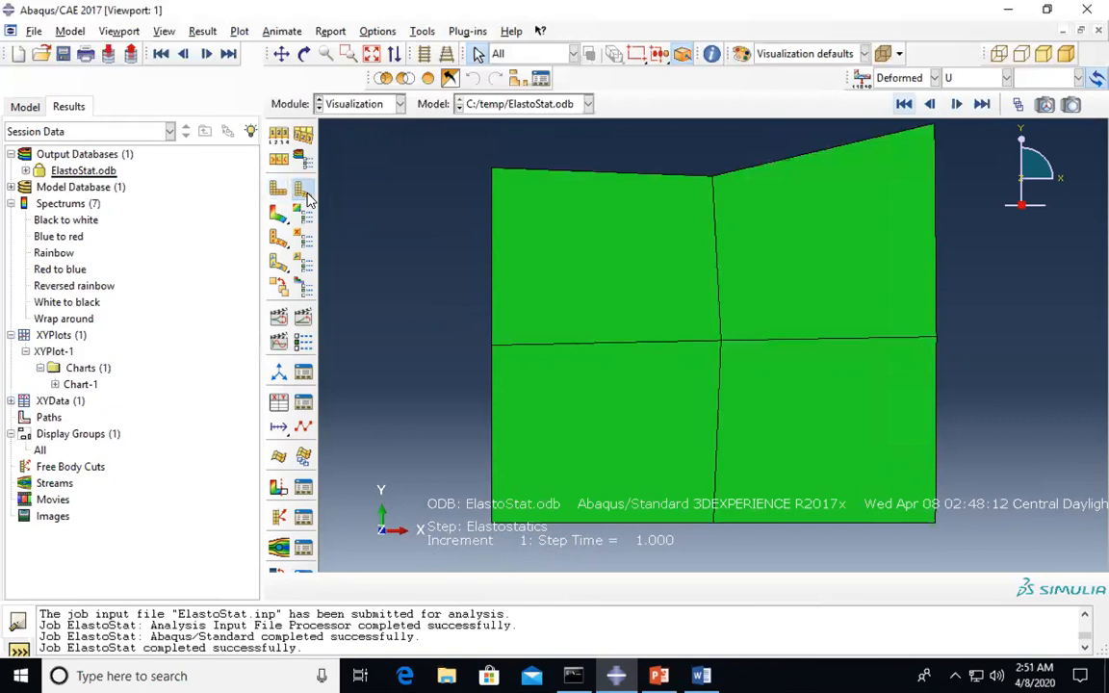
click(279, 214)
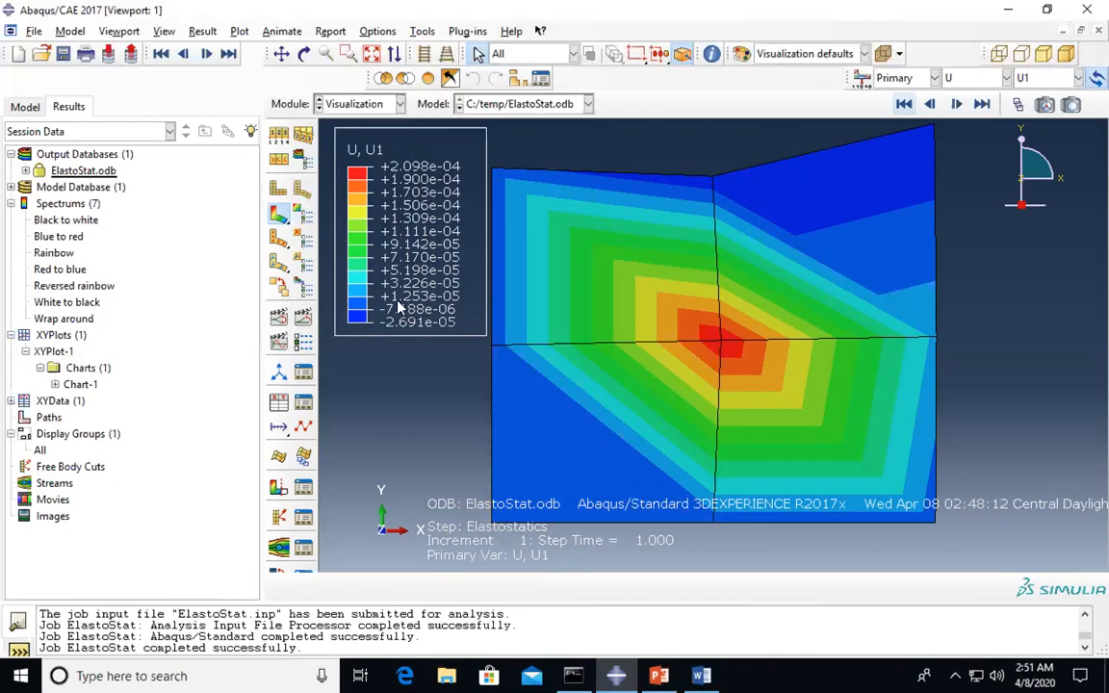
click(1048, 81)
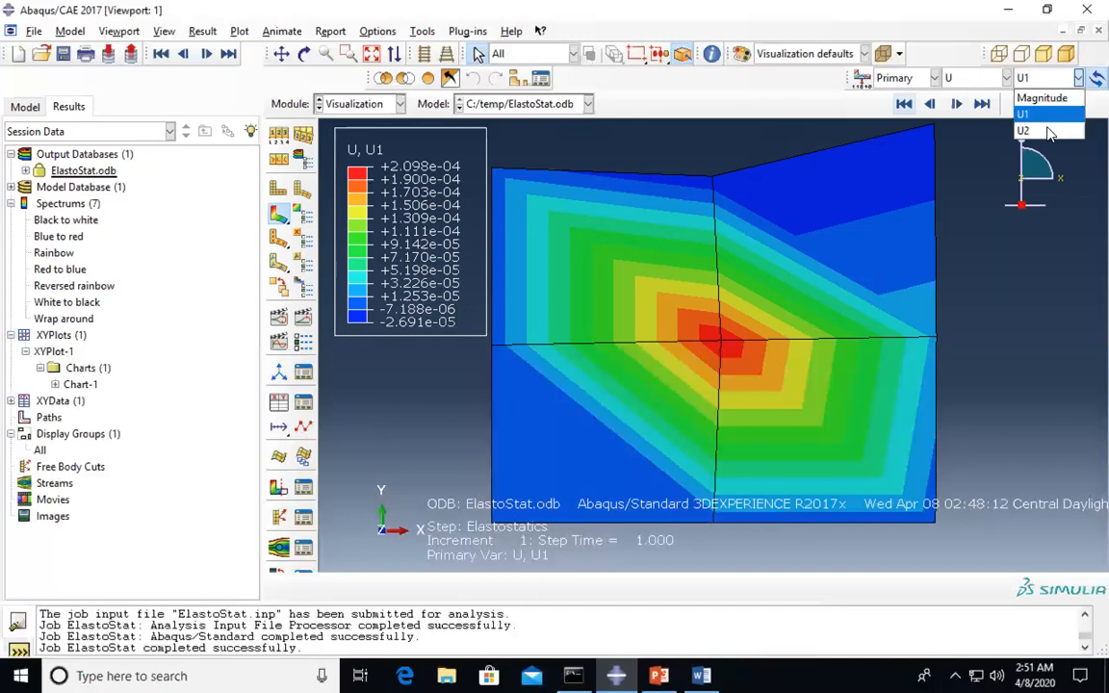
- View the U2 displacement contours, then show the wall as a plain deformed shape
click(1035, 128)
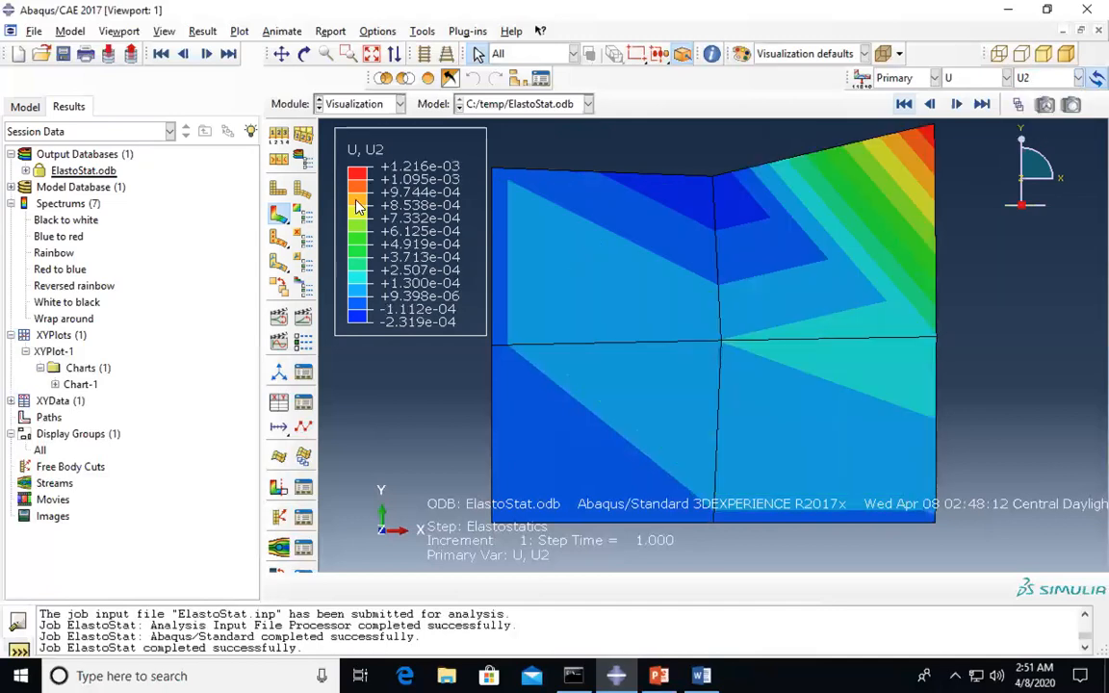
click(929, 135)
click(303, 189)
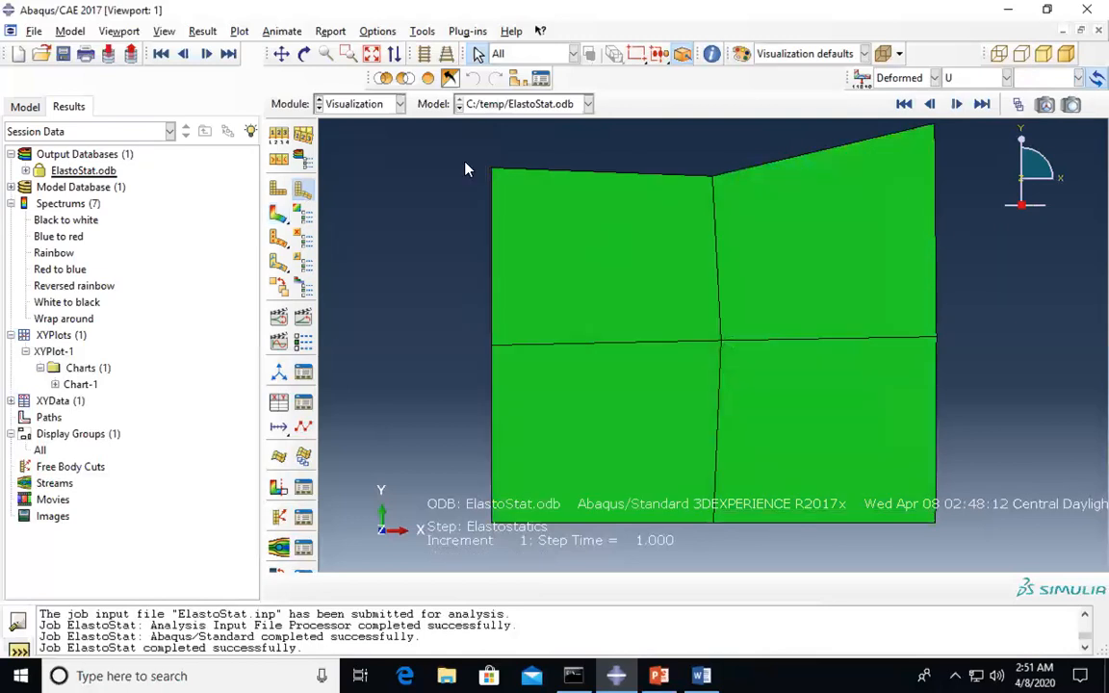
- Alternate repeatedly between undeformed and deformed plate shapes, ending on the deformed shape
click(278, 189)
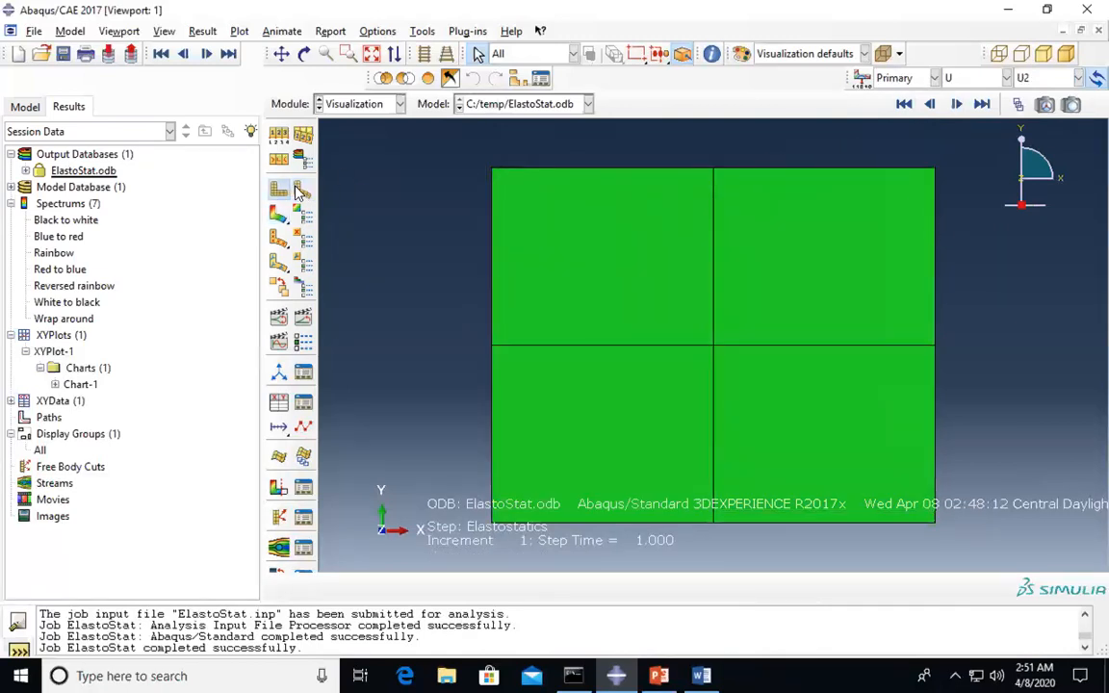
click(302, 190)
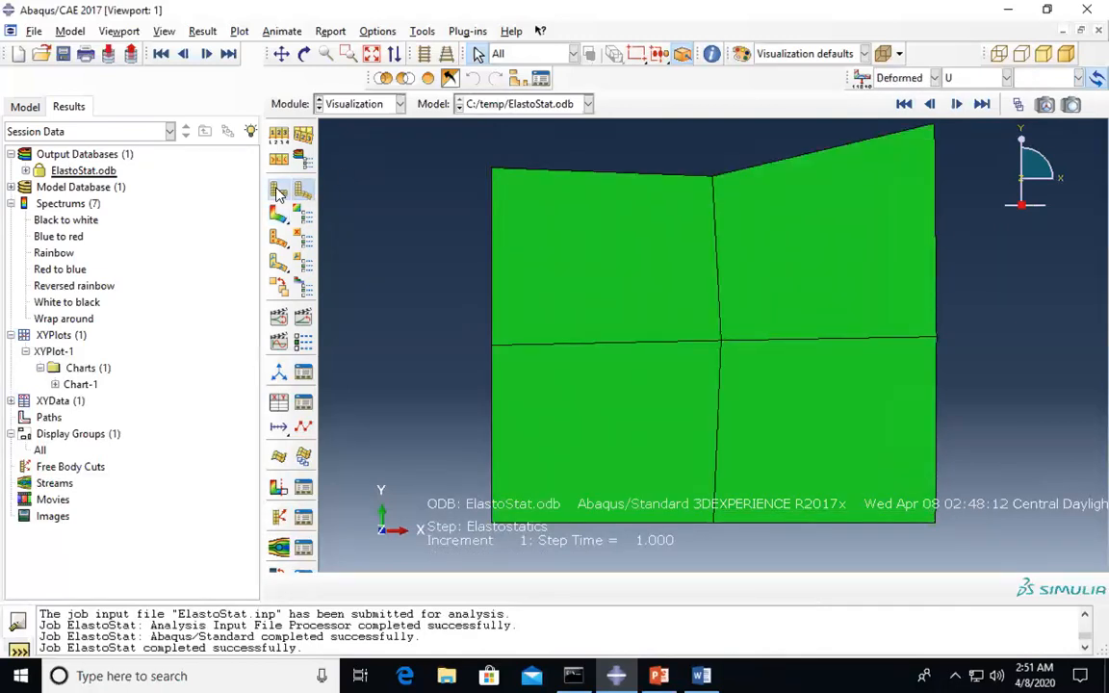
click(277, 190)
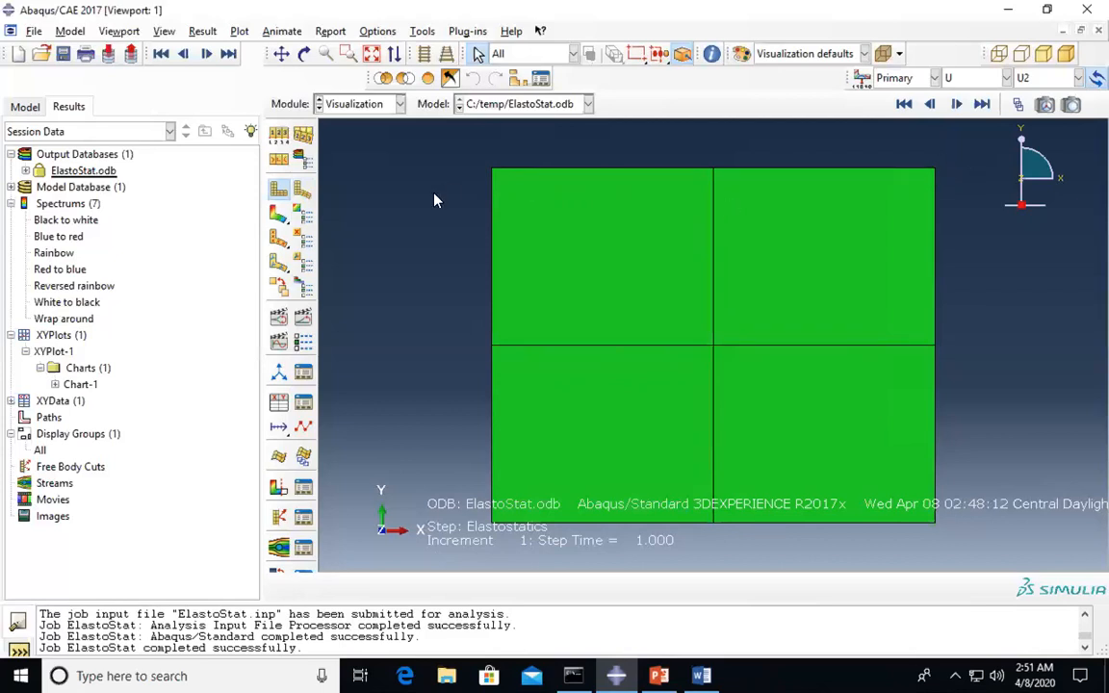
click(301, 190)
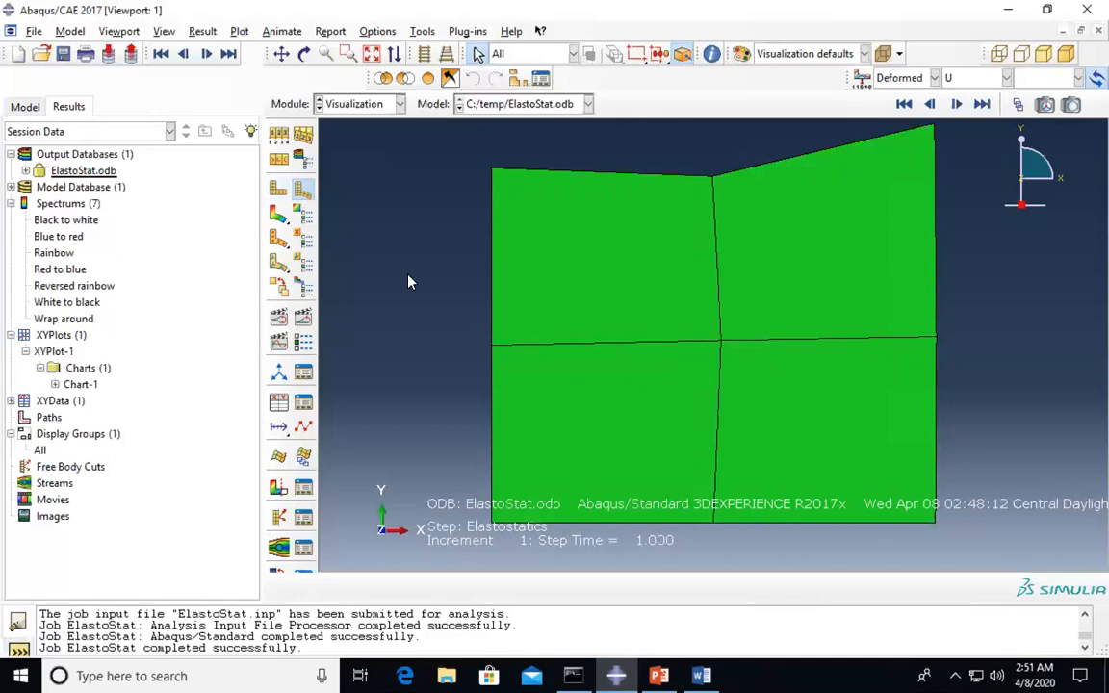
click(301, 193)
click(302, 191)
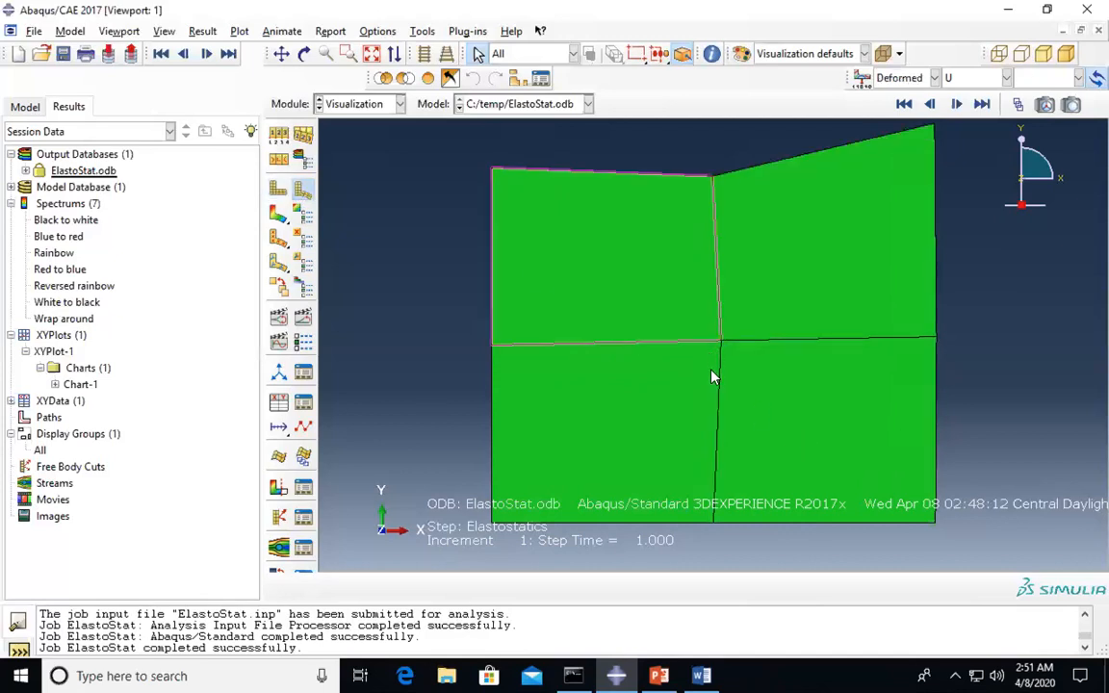
click(281, 194)
click(302, 195)
click(281, 193)
click(302, 195)
click(280, 192)
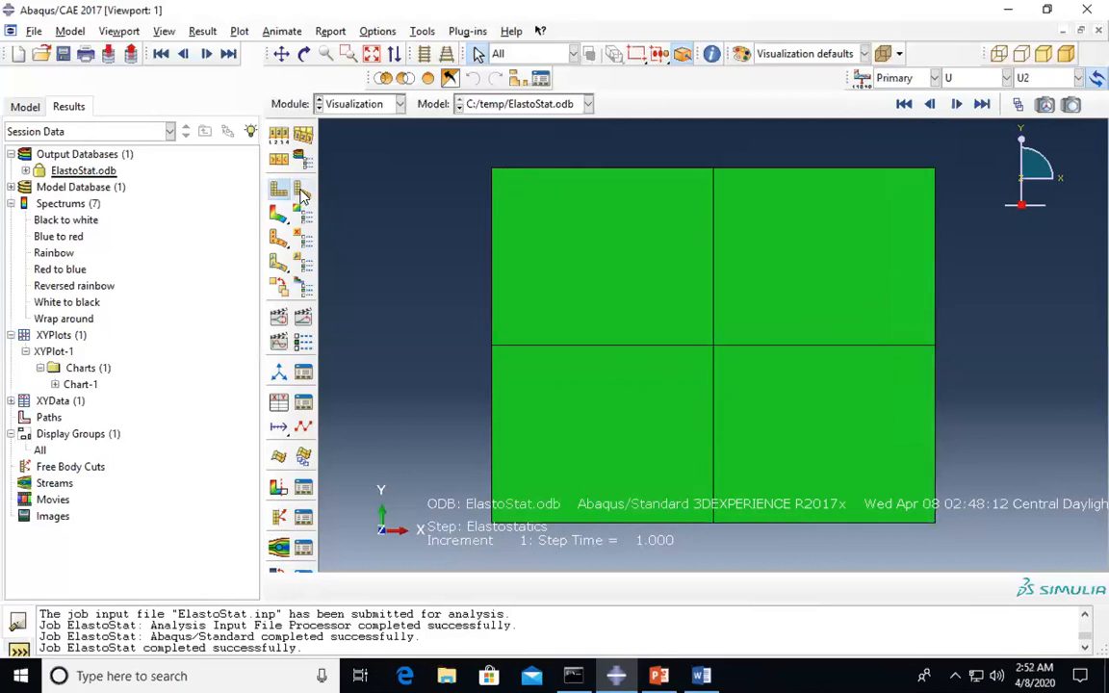
click(302, 195)
click(280, 192)
click(303, 195)
click(280, 192)
click(303, 194)
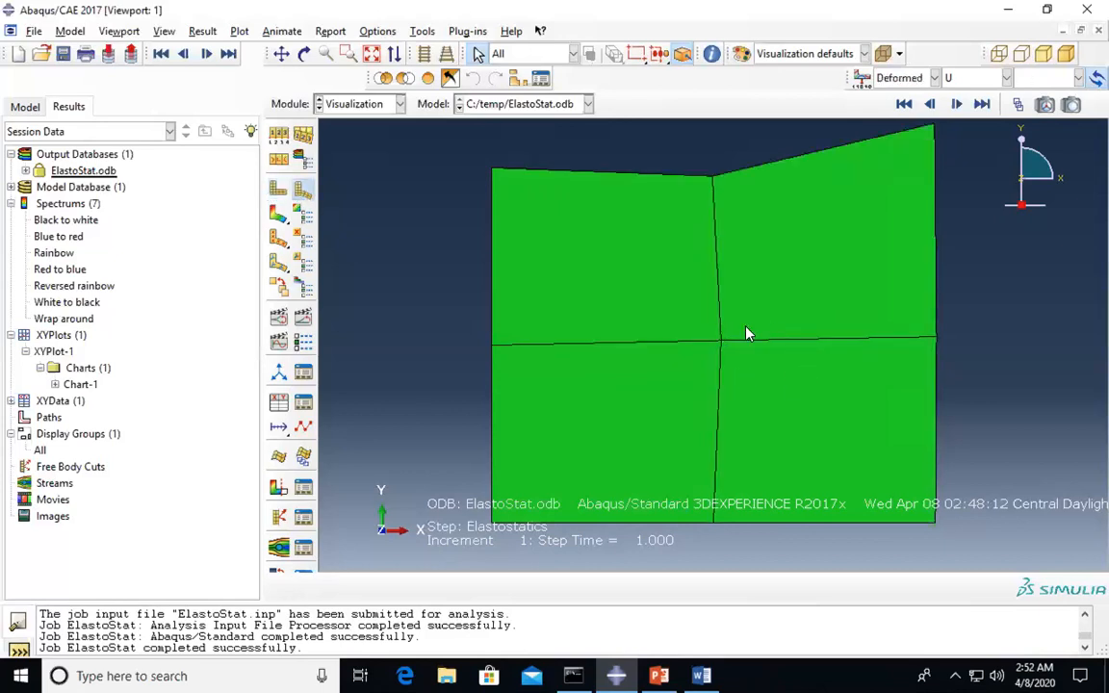
- Show U1 displacement contours on the deformed wall and expand XYData to reveal the S:Mises curve
click(278, 218)
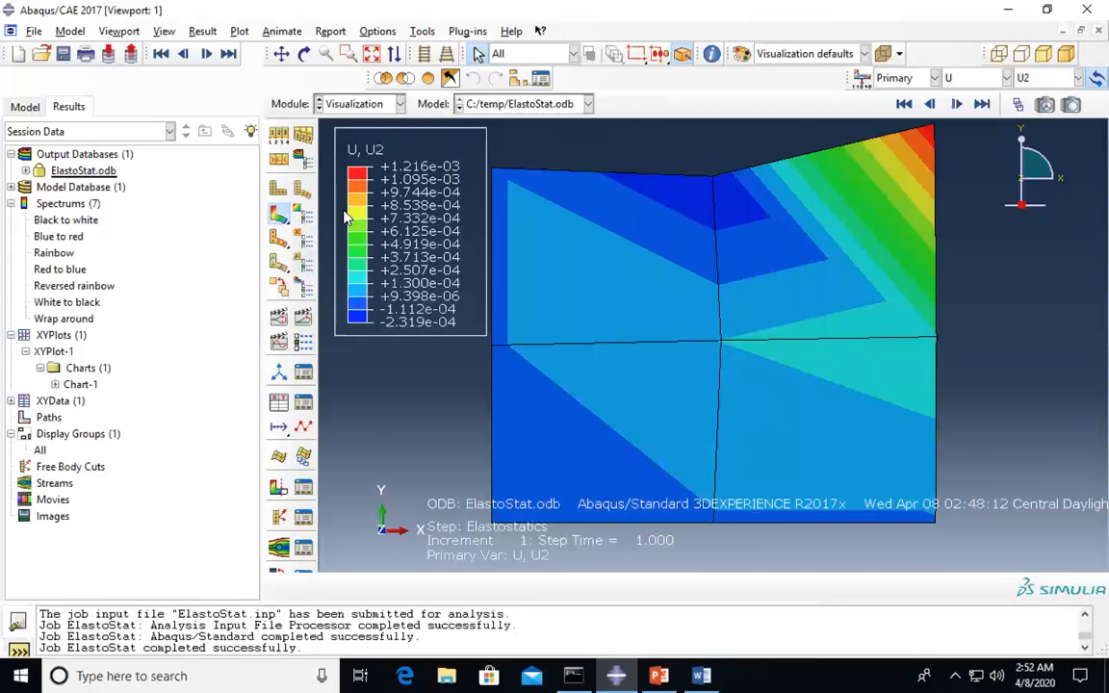
click(1060, 77)
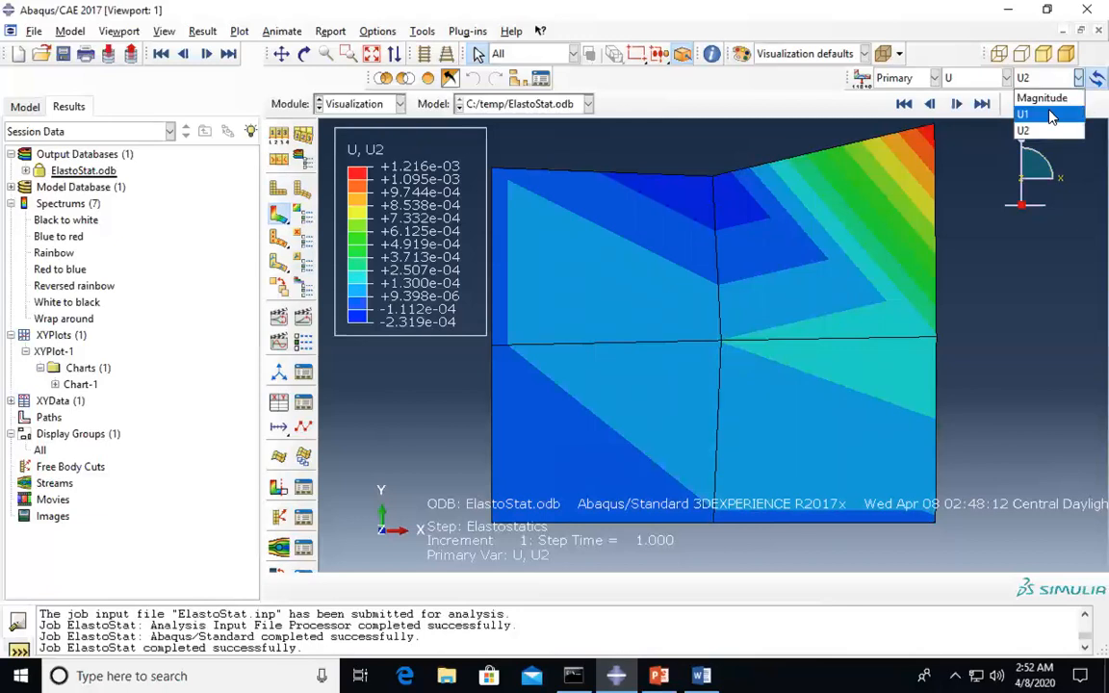
click(1029, 112)
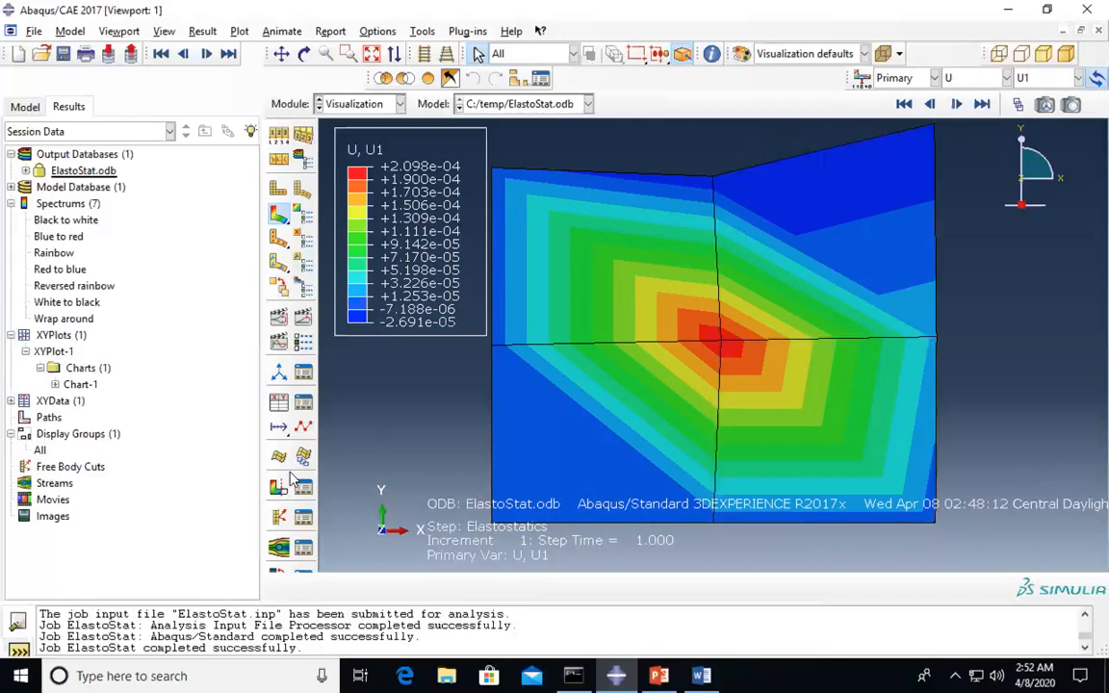
click(53, 401)
click(10, 401)
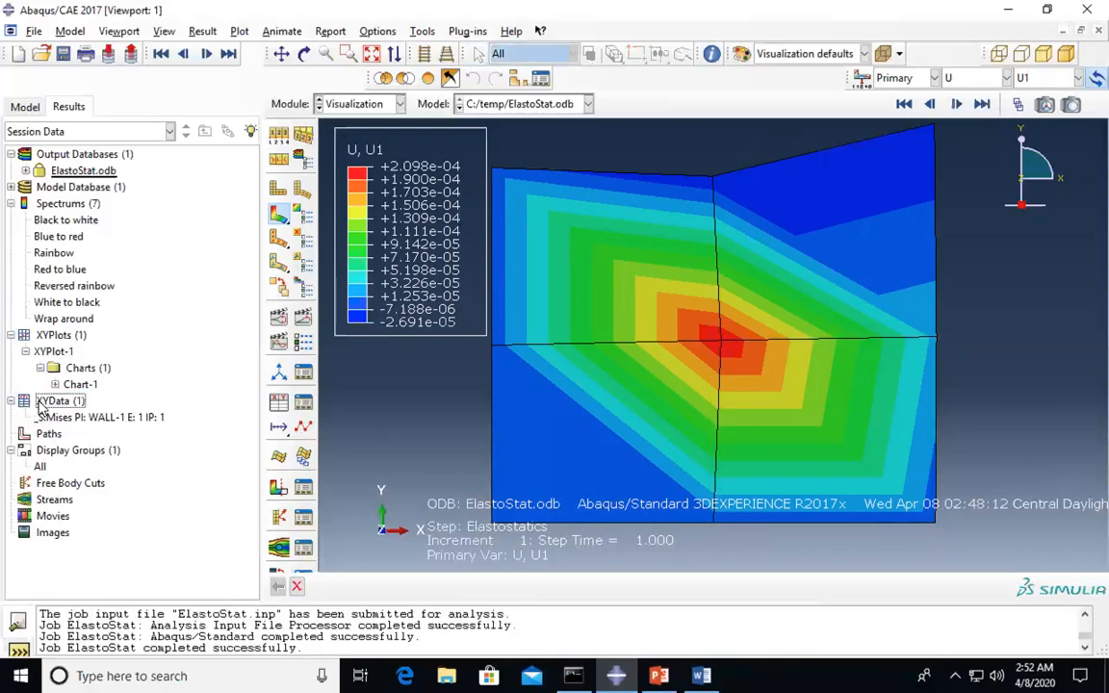
- Extract Mises stress from ODB field output for element 4 and plot it against time
double_click(52, 401)
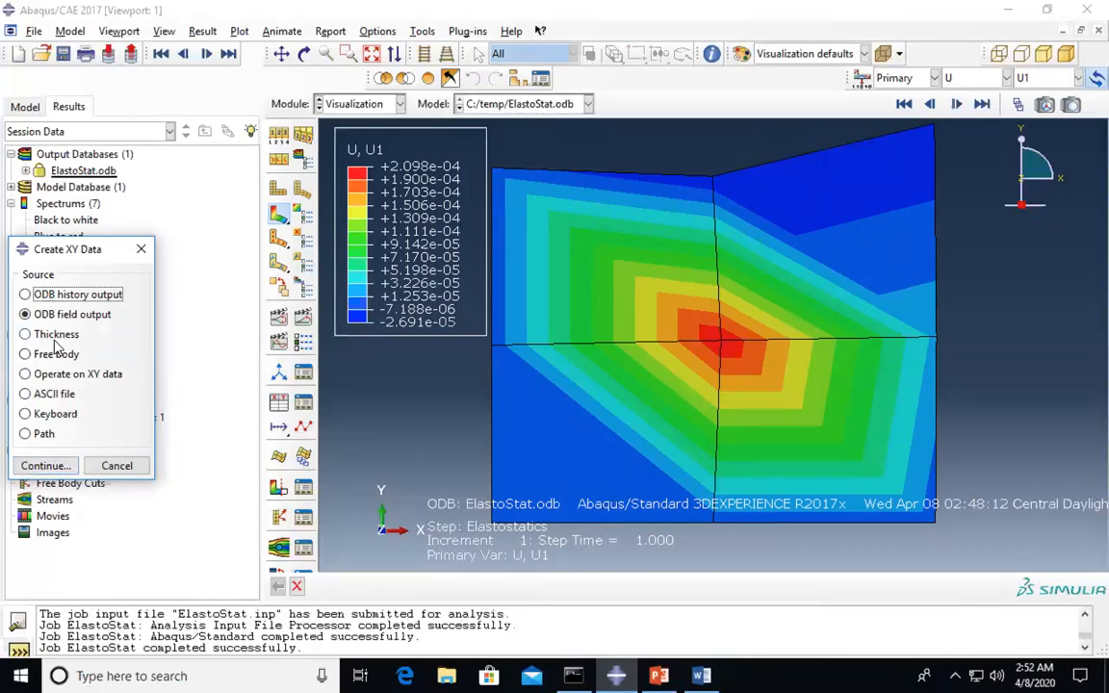
drag(80, 256, 176, 214)
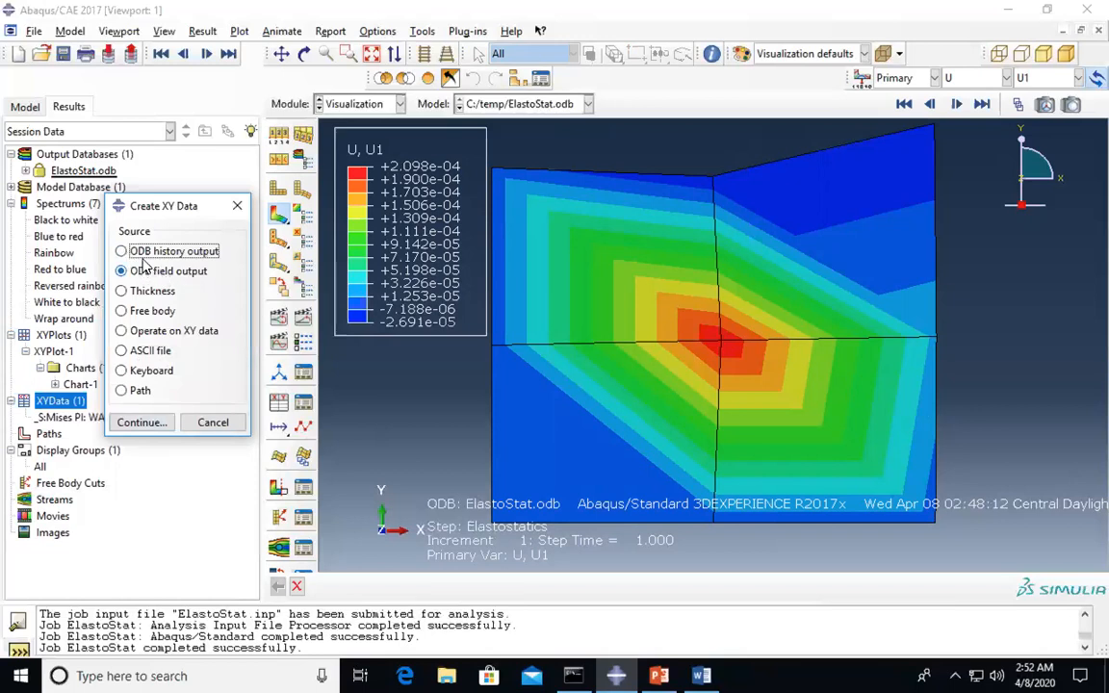
click(142, 423)
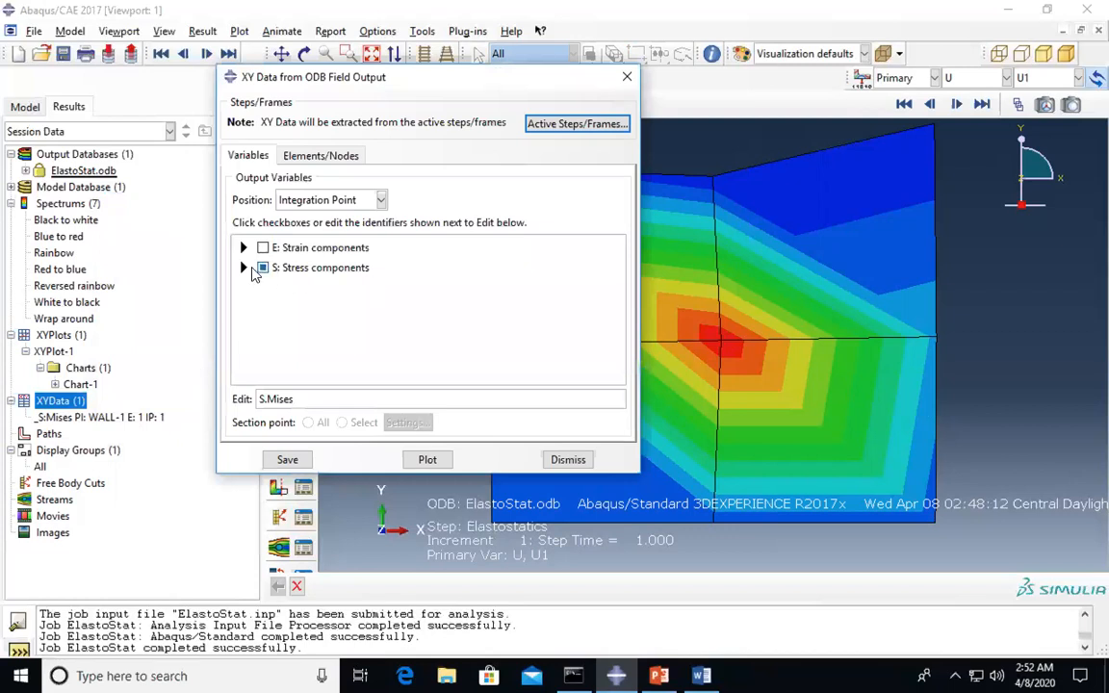
click(243, 268)
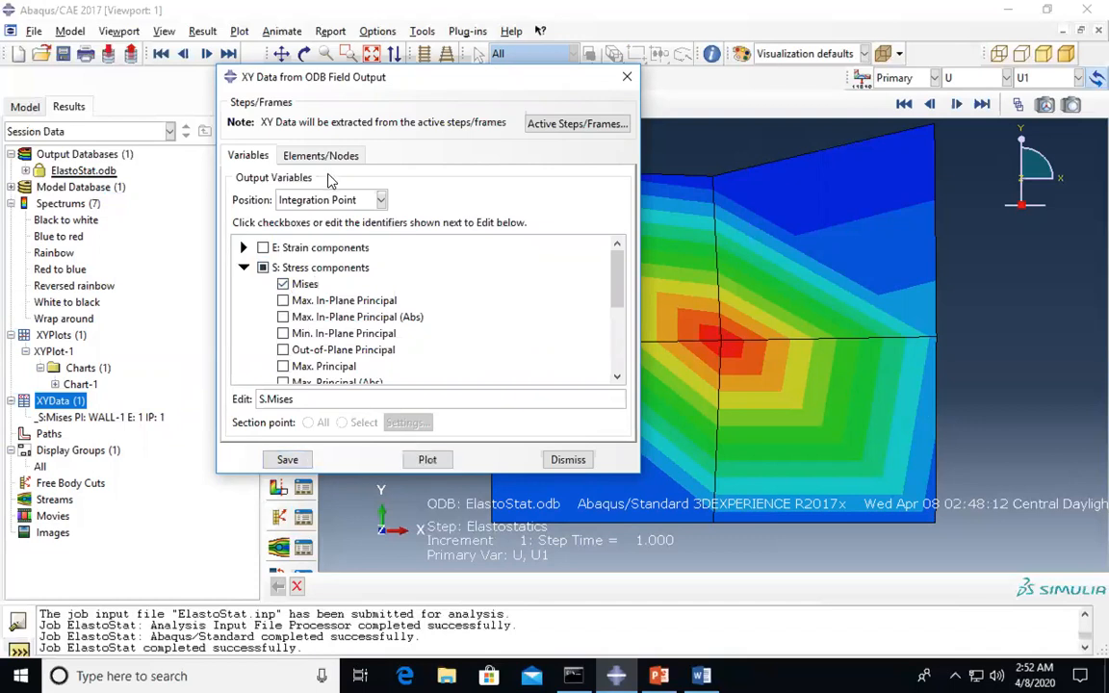
click(301, 154)
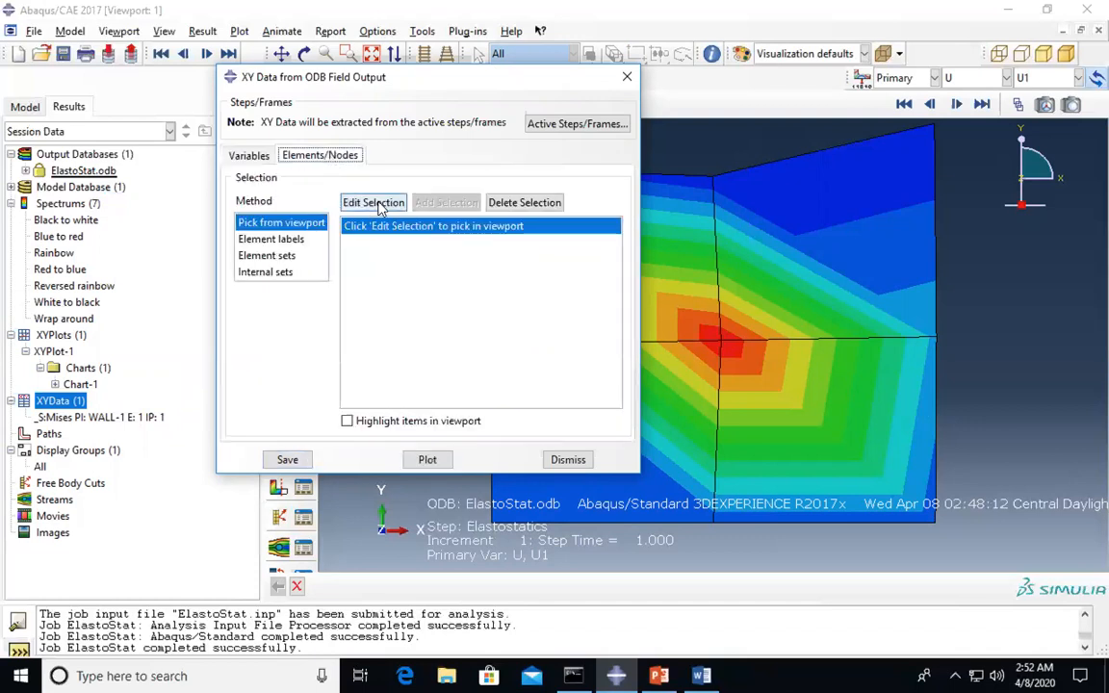
click(374, 203)
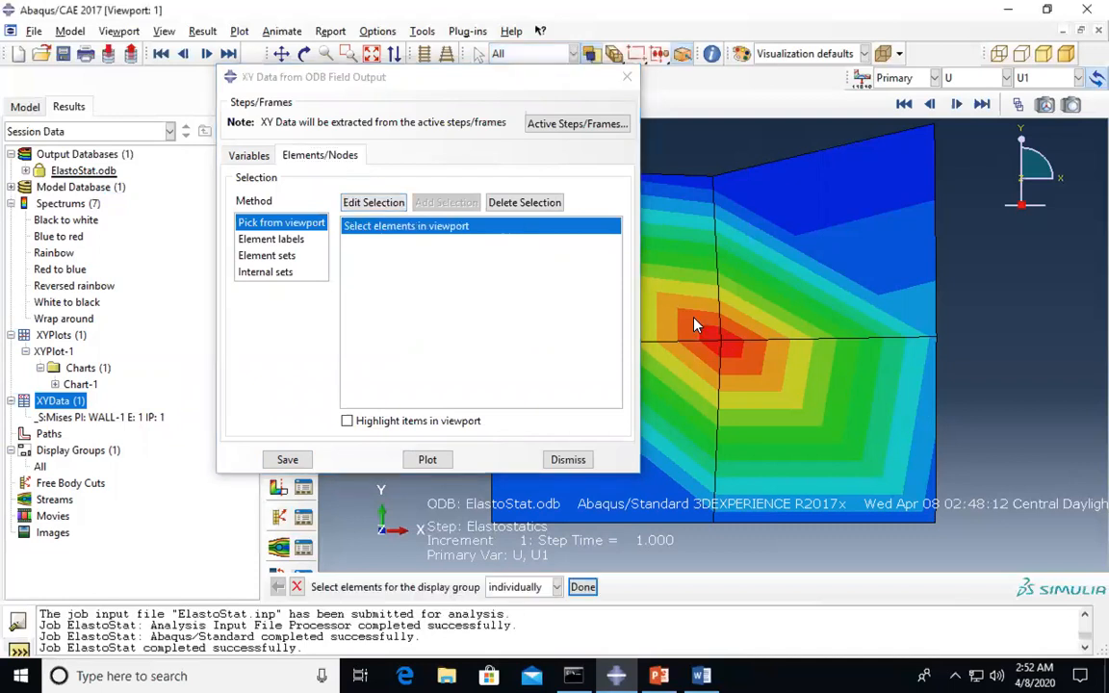
click(721, 343)
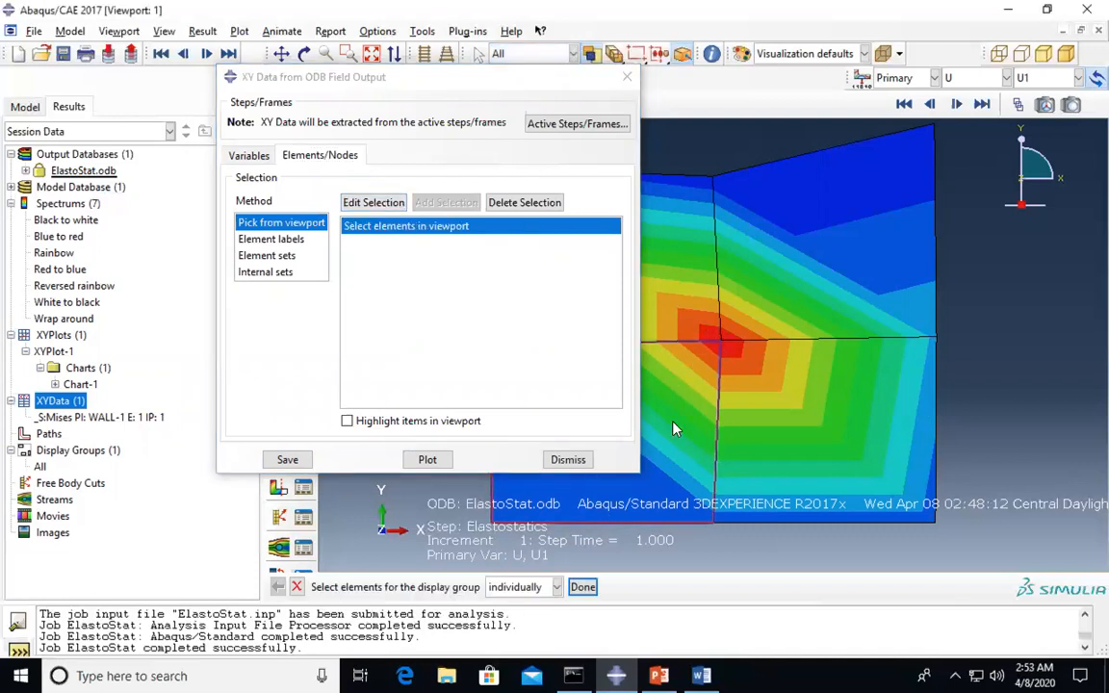
click(430, 461)
drag(435, 75, 0, 210)
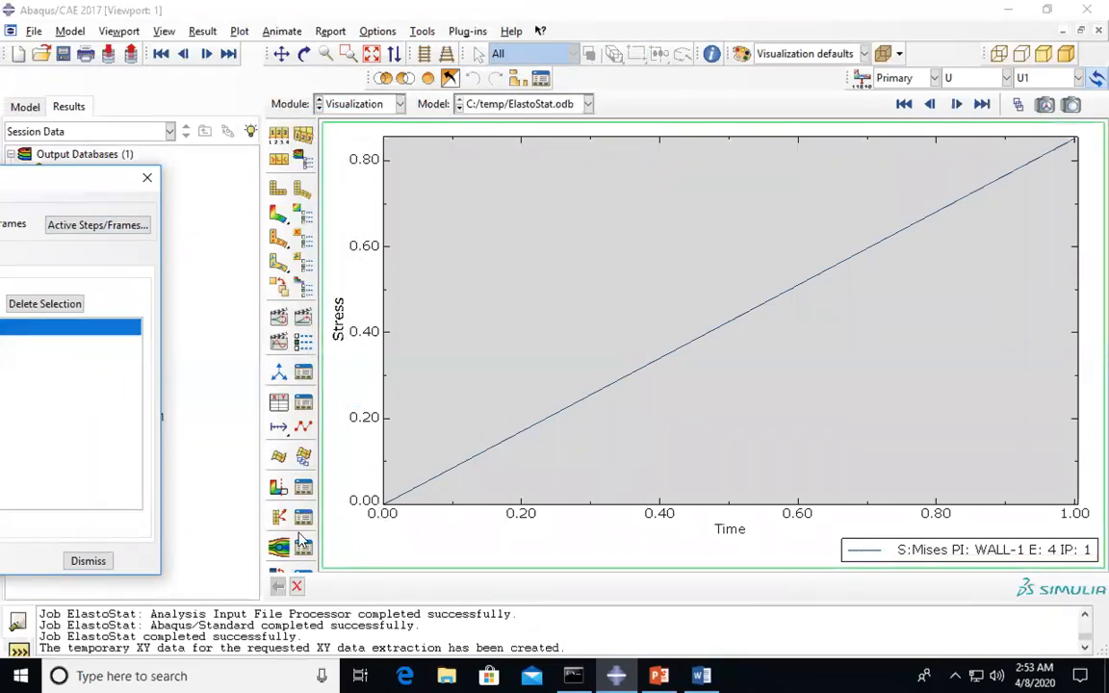
- Close the XY data extraction dialog and expand XYPlots > Chart-1 > Curves
drag(86, 189, 666, 191)
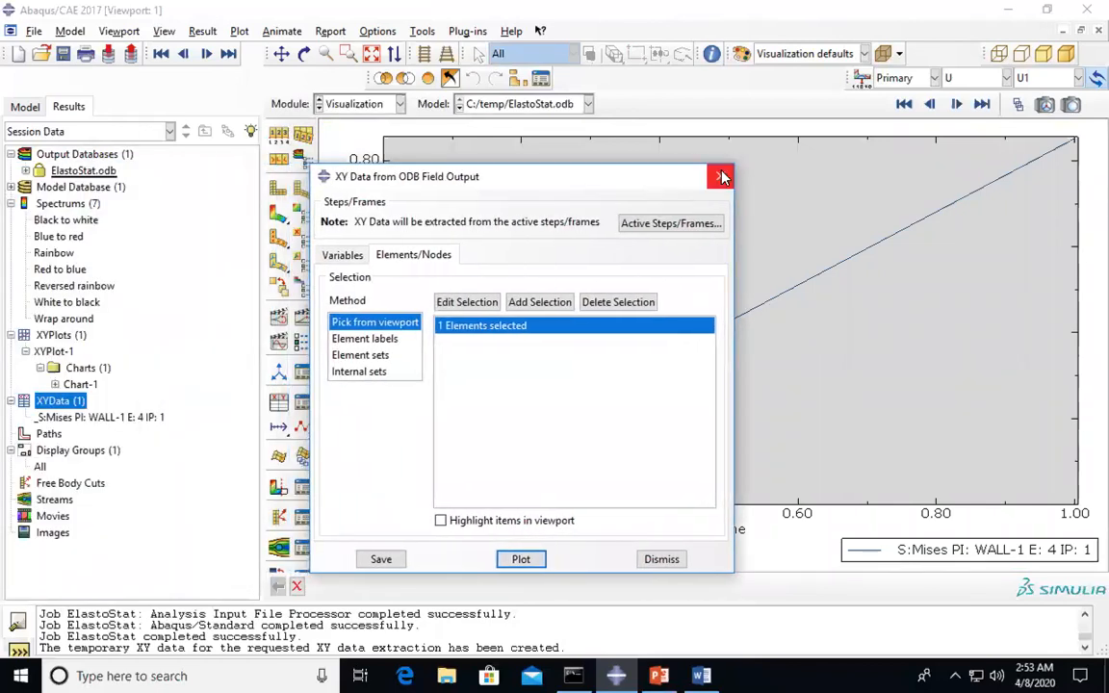
click(722, 178)
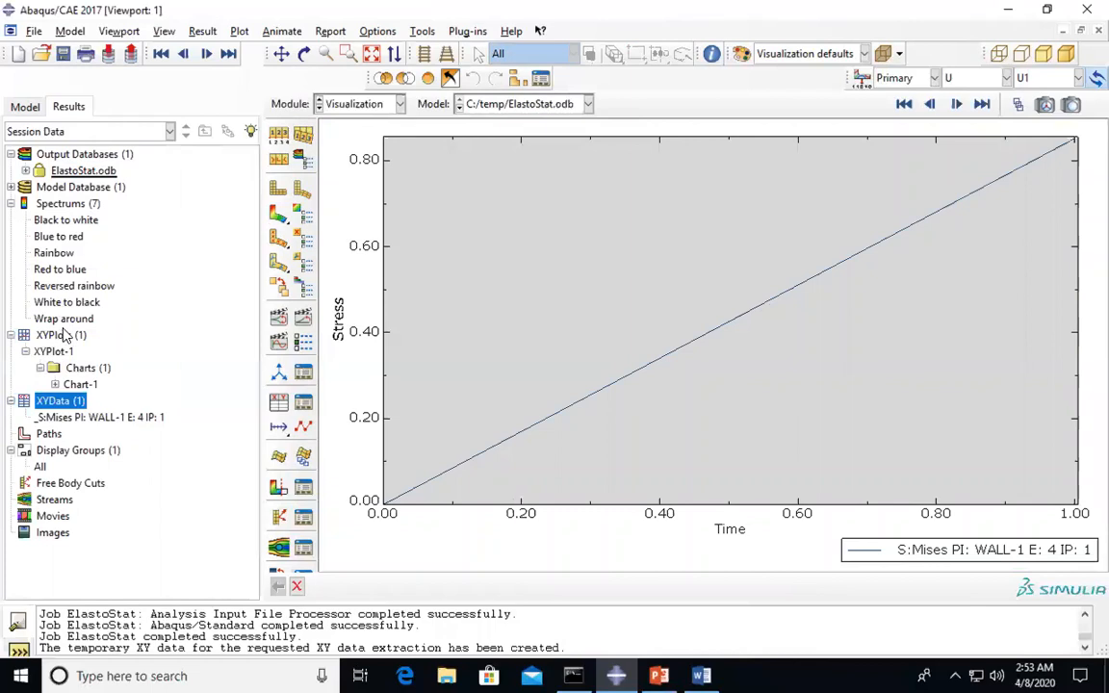
click(65, 334)
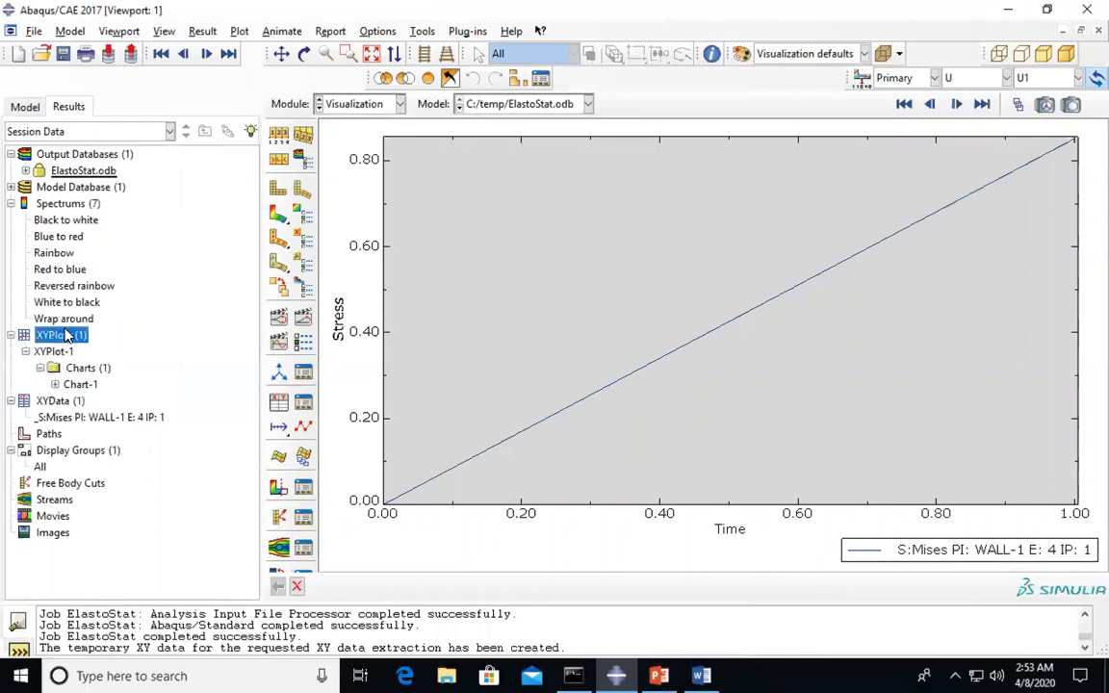
click(66, 384)
click(55, 384)
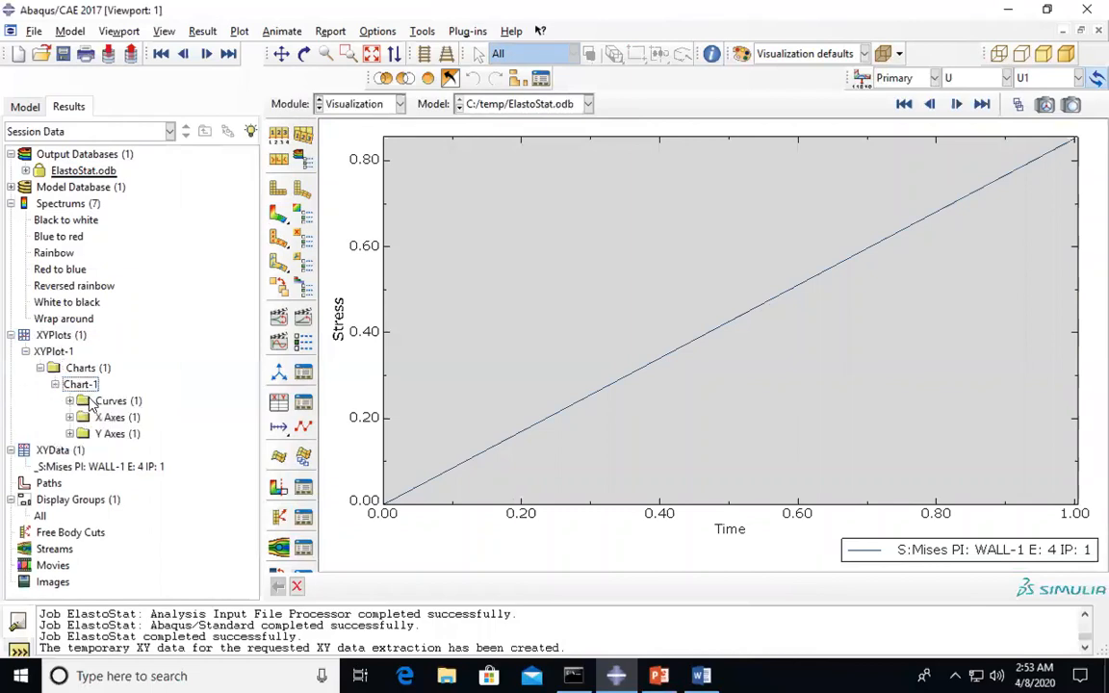
click(70, 400)
- Inspect the S:Mises curve options without changes, then return the viewport to the plate shape
double_click(121, 417)
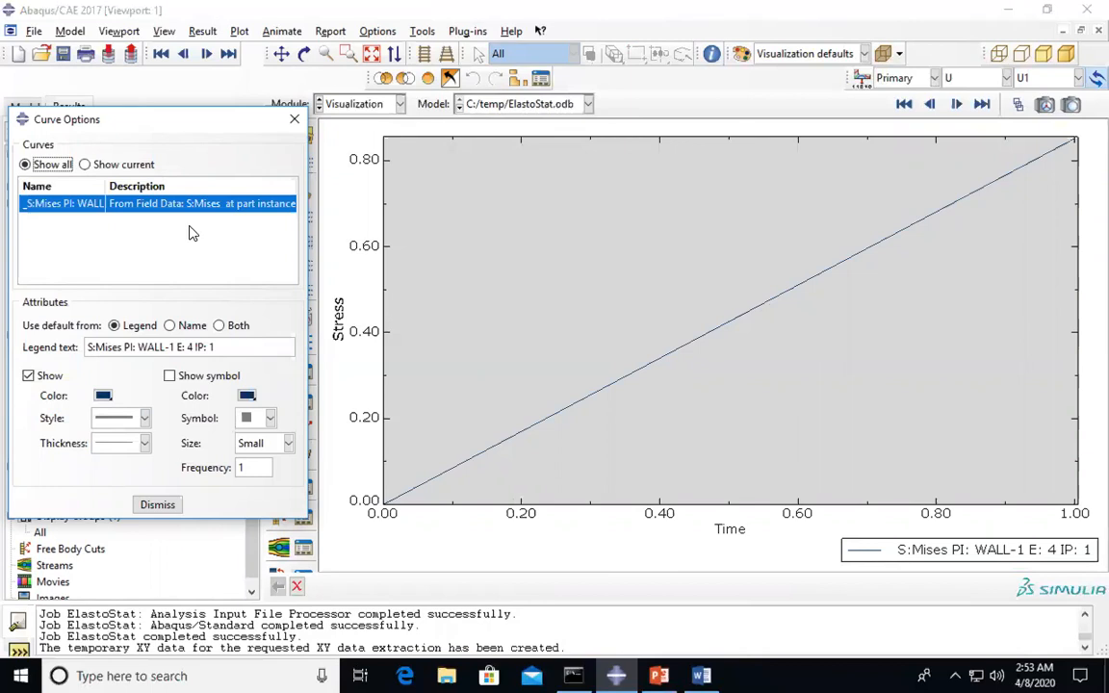
click(293, 119)
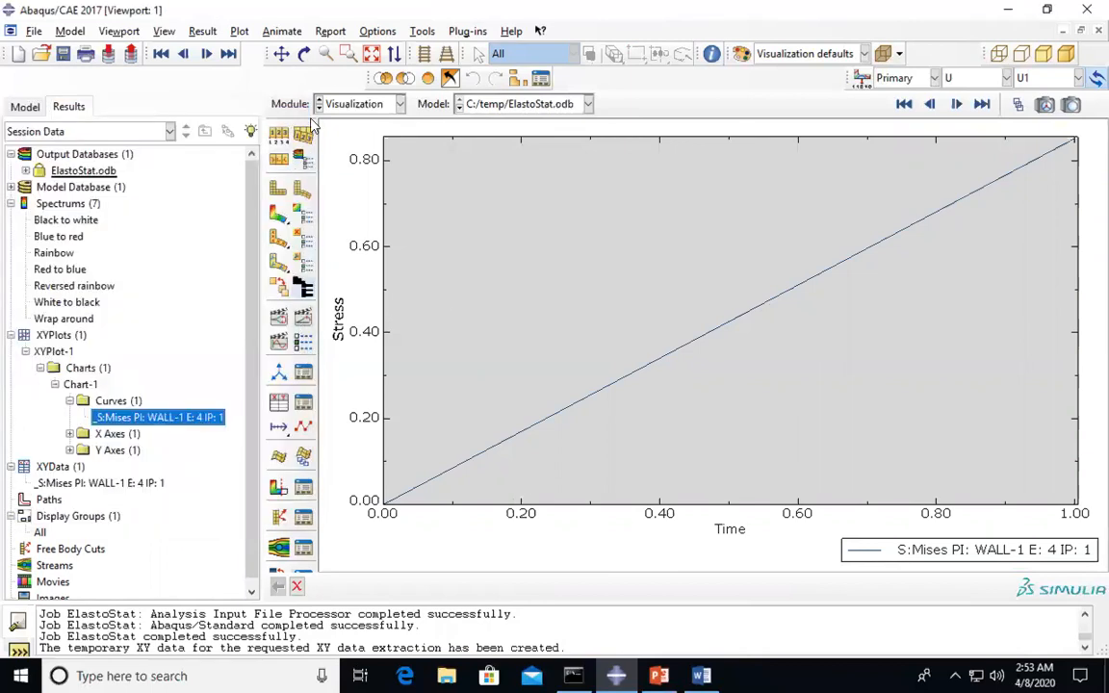
click(300, 188)
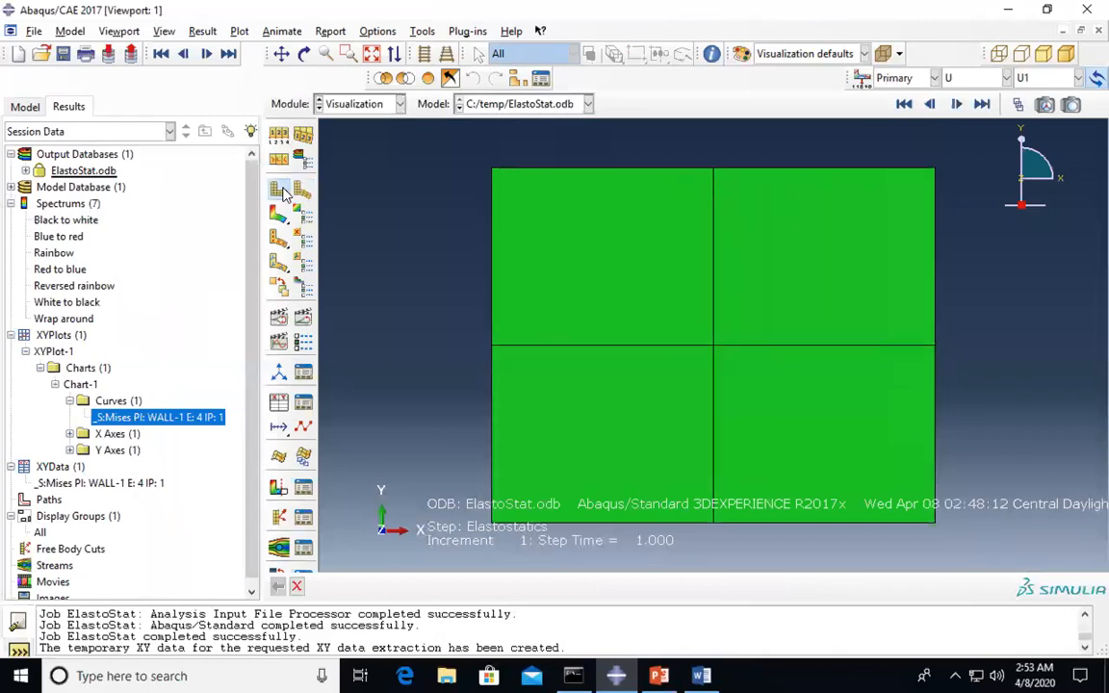
- Animate the wall's time history with a slower frame rate set in Animation Options
click(303, 318)
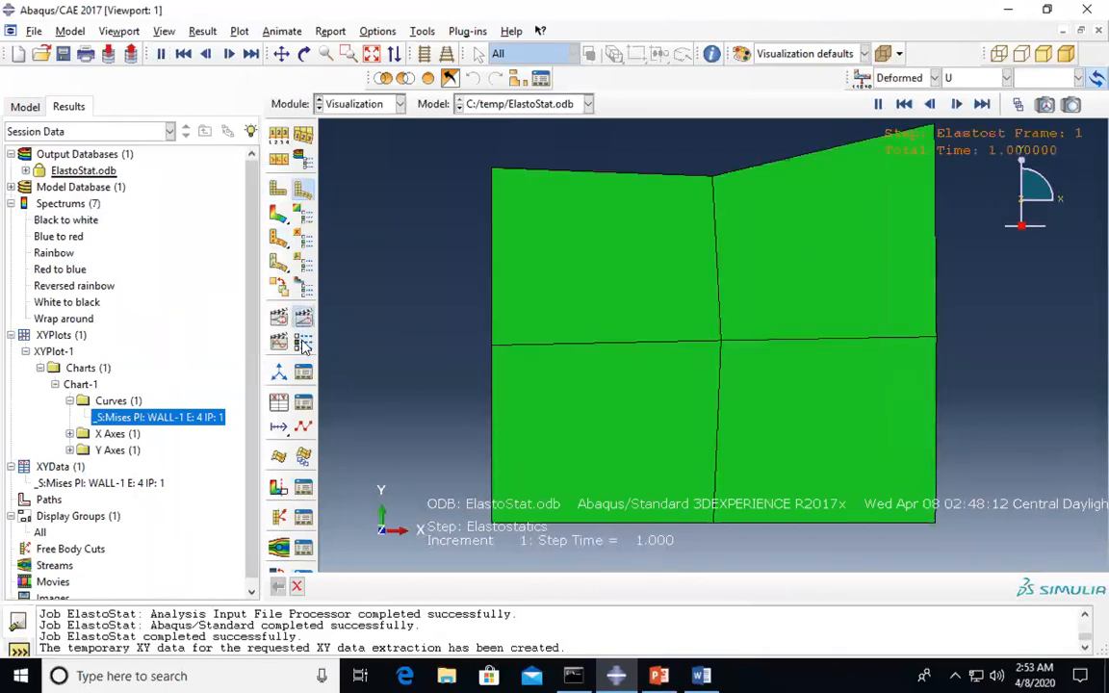
click(279, 316)
drag(109, 290, 84, 289)
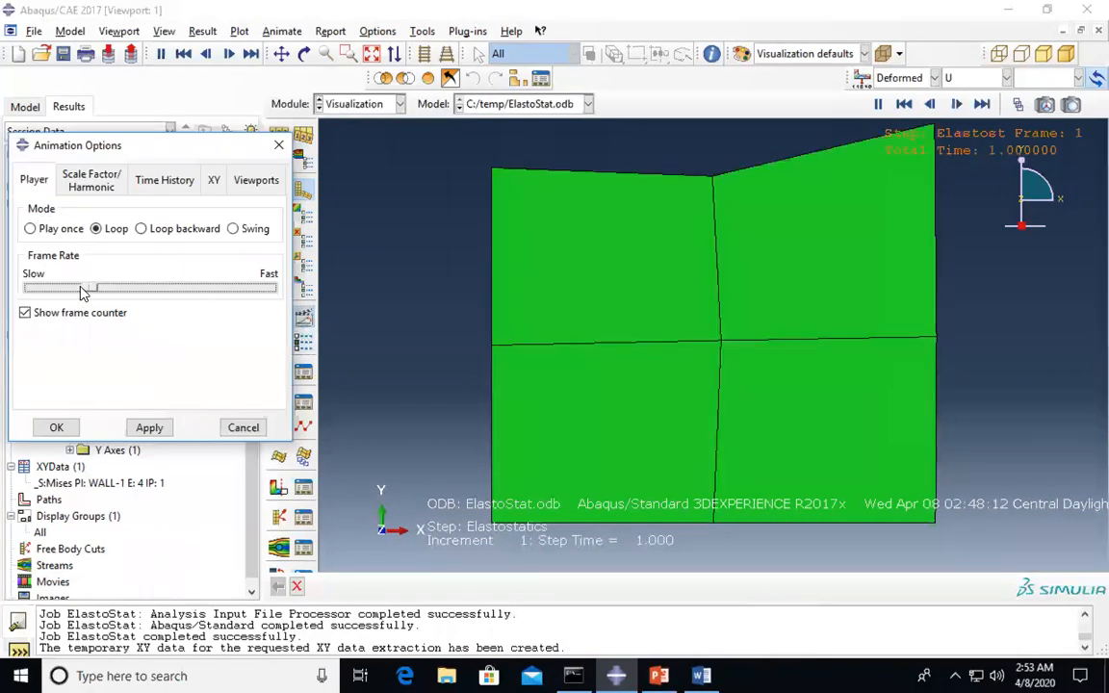
click(56, 427)
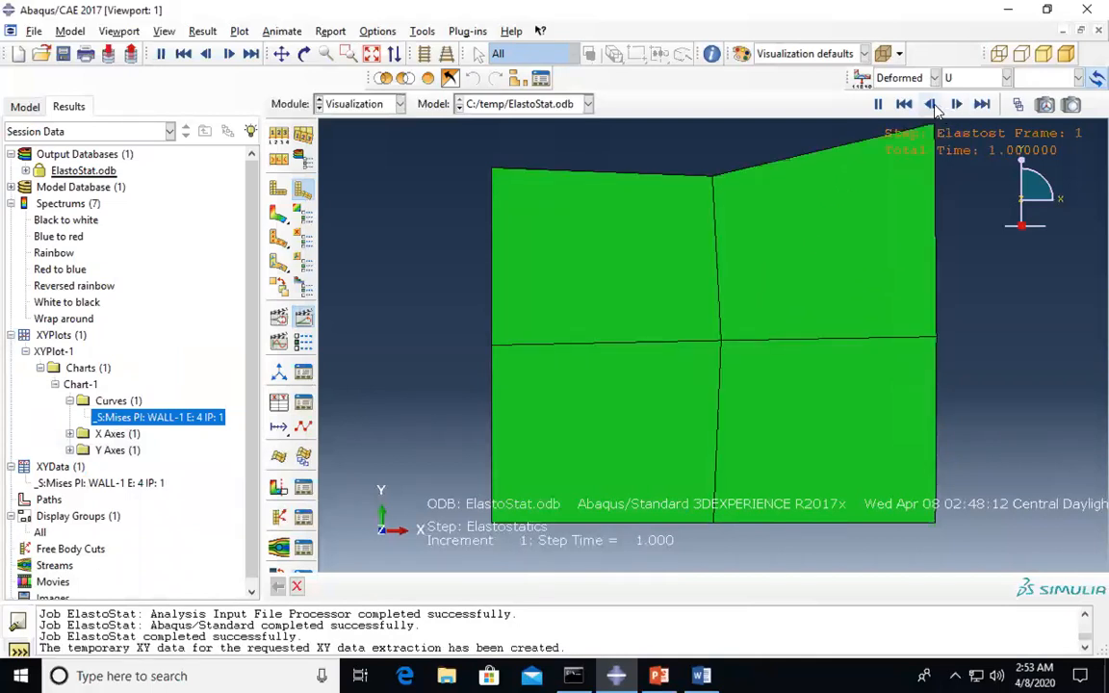
- Stop the animation and step between frames, ending on the deformed final frame
click(878, 103)
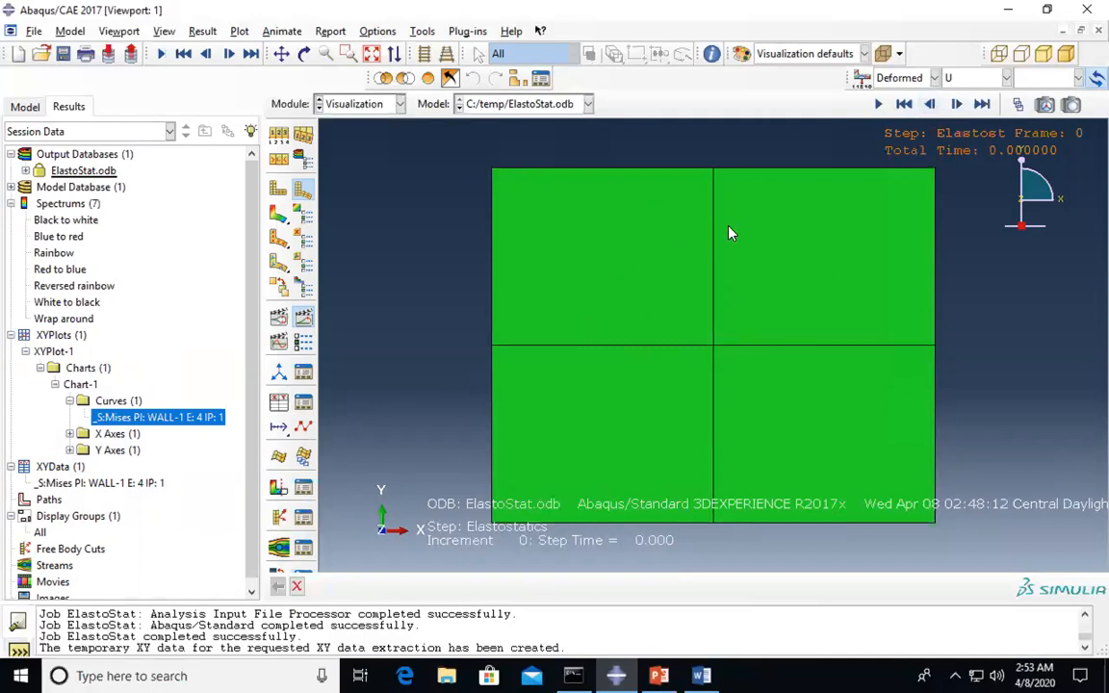
click(957, 104)
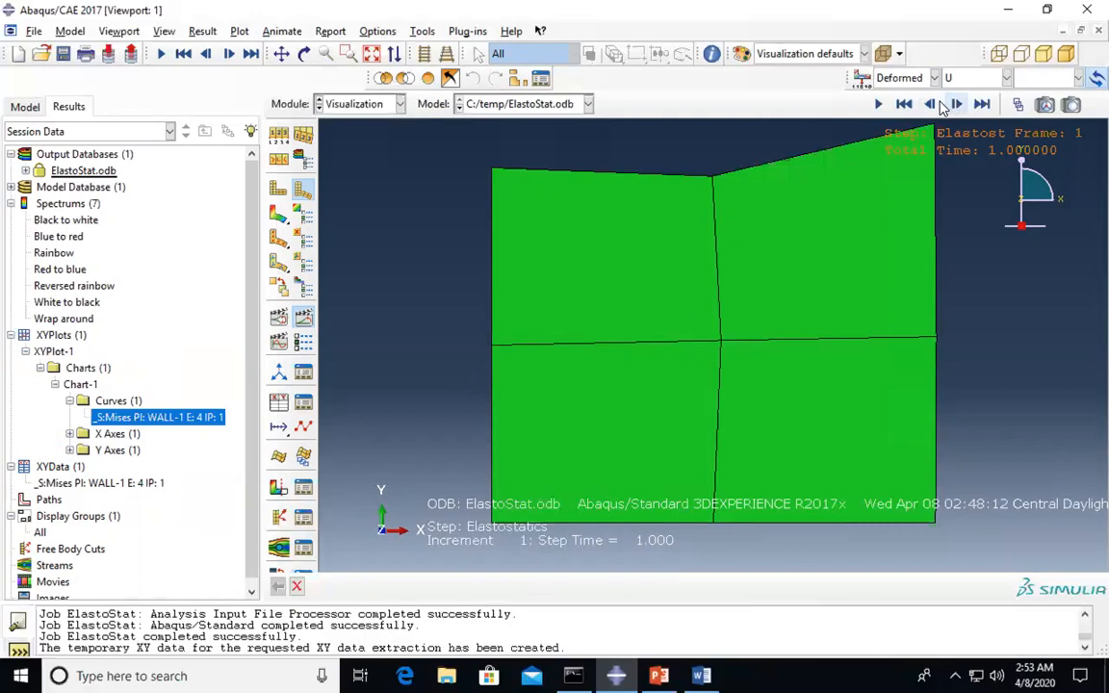
click(932, 105)
click(933, 105)
click(957, 105)
click(957, 105)
click(933, 104)
click(957, 105)
- In the Word tutorial, type two contact e-mail addresses in parentheses after 'Date: 04-09-2020'
click(702, 676)
scroll(604, 452, down, 4)
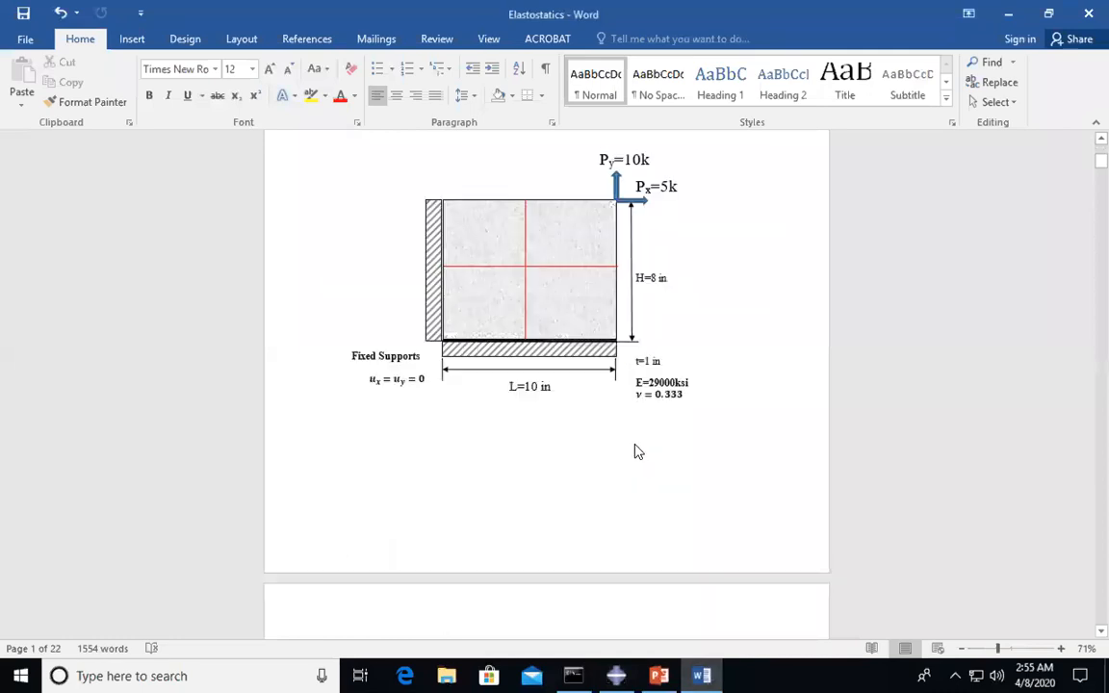
scroll(656, 396, up, 3)
scroll(545, 341, up, 3)
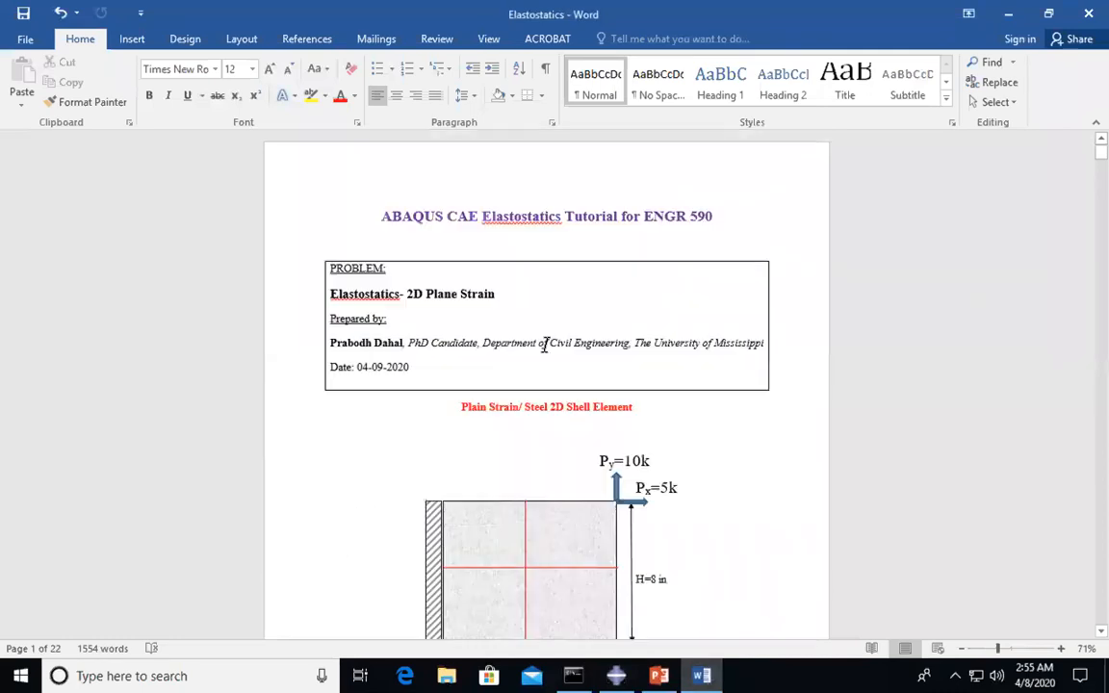
scroll(534, 313, down, 8)
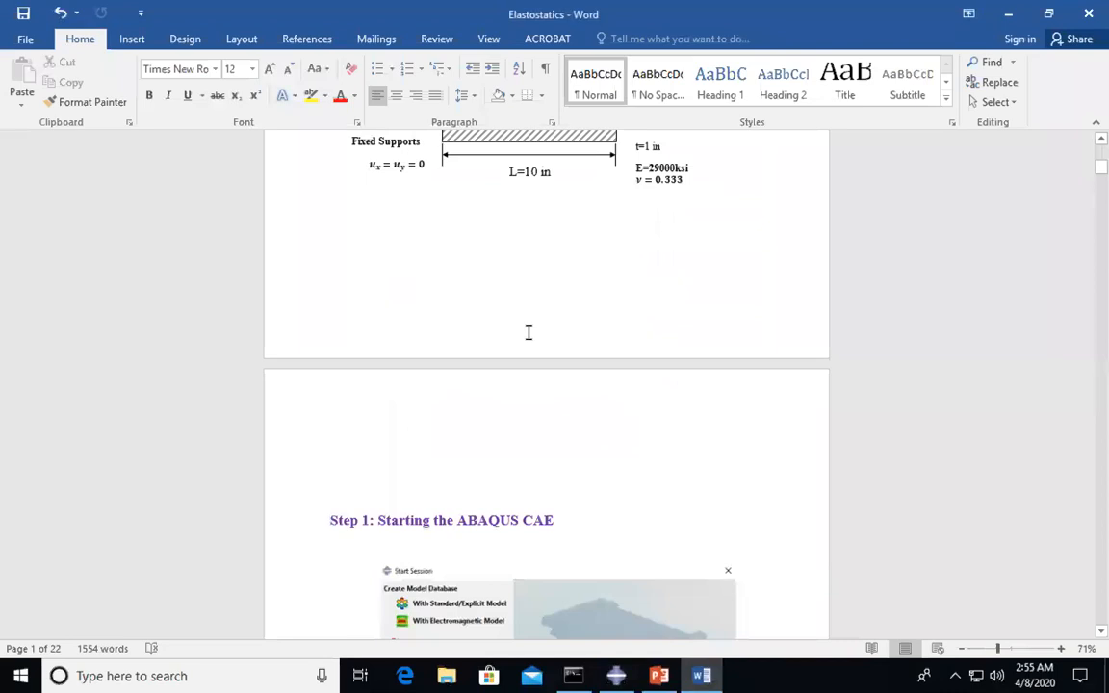
scroll(510, 364, up, 8)
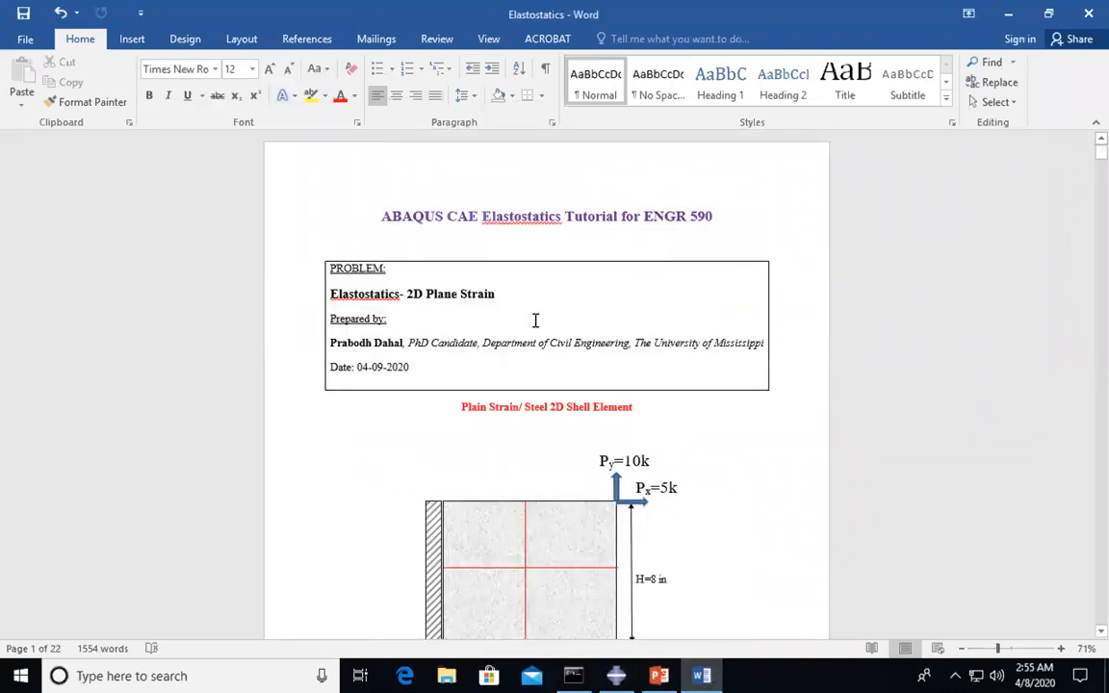
click(537, 302)
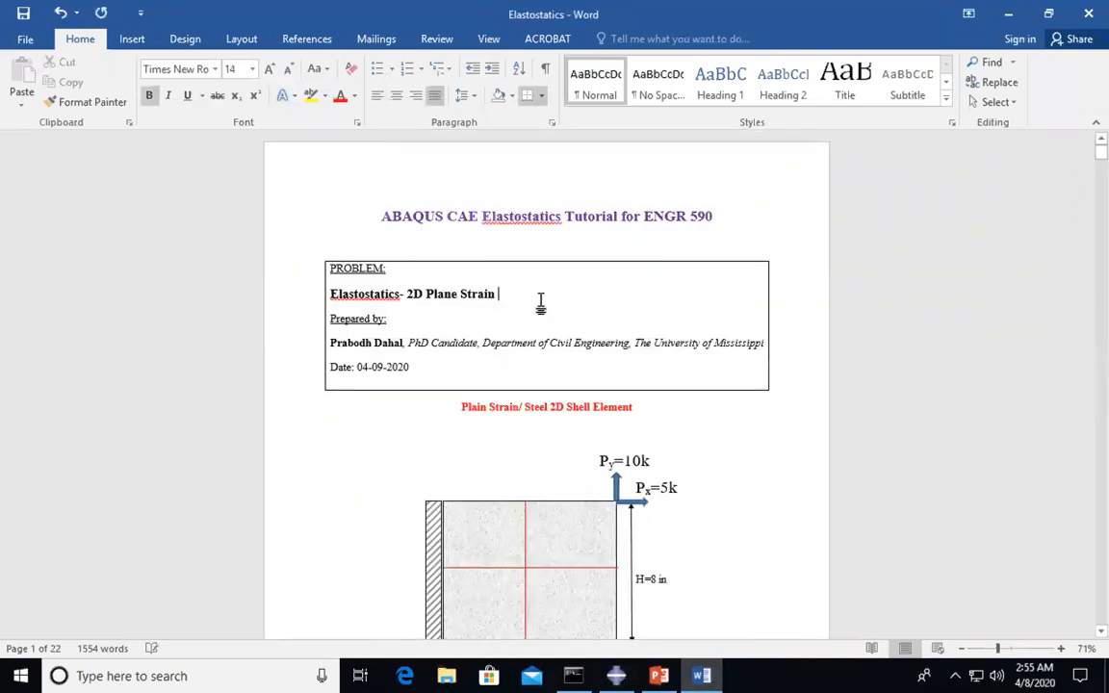
click(461, 374)
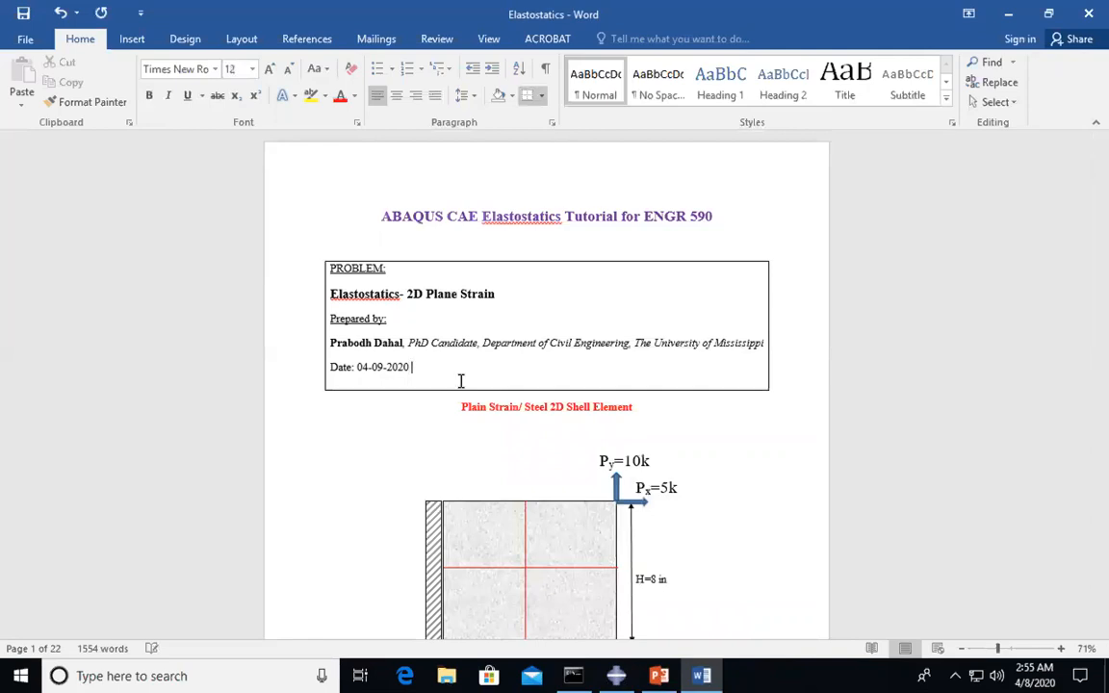
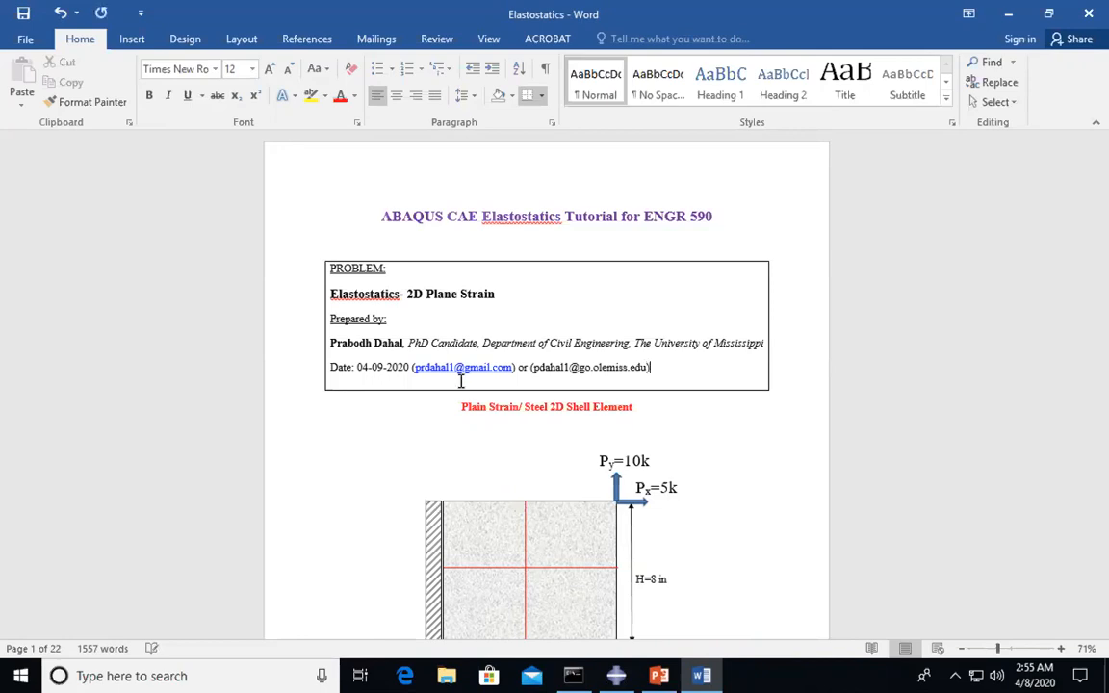